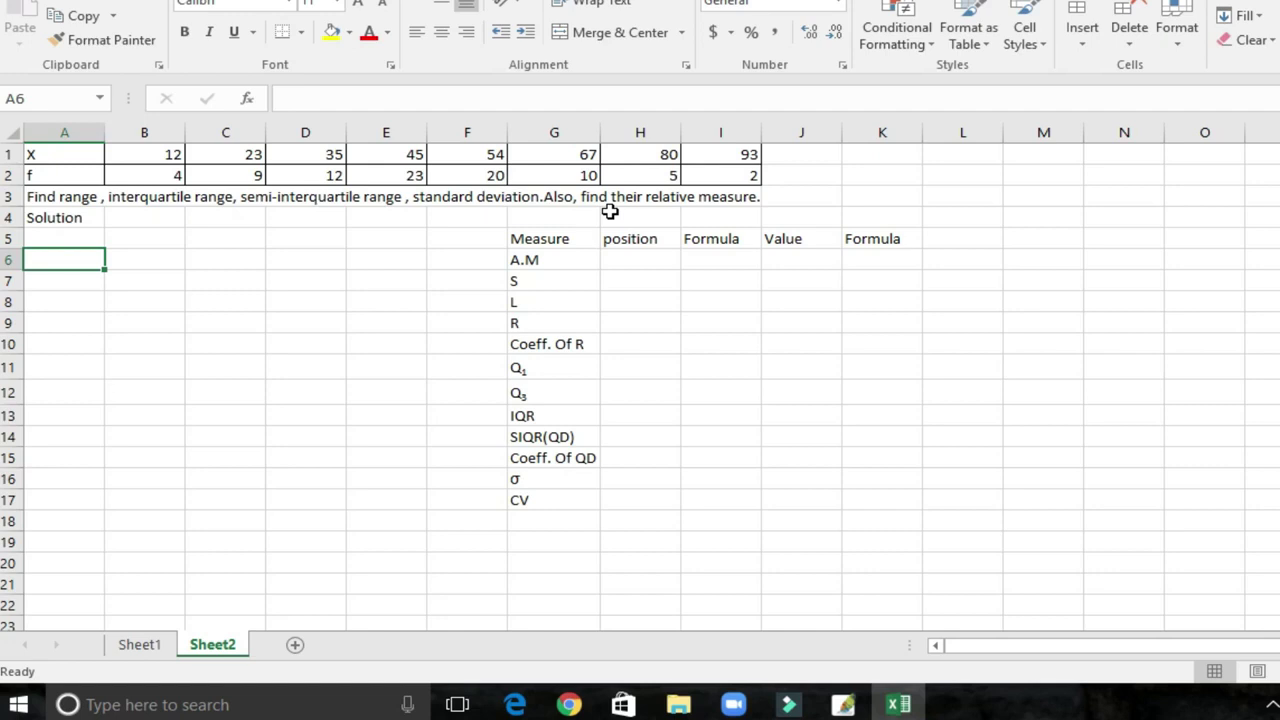
- Copy the X and f rows A1:I2 and paste them transposed into columns A–B starting at A5
mouse_move(62, 156)
mouse_down()
mouse_move(87, 170)
mouse_move(730, 175)
mouse_up()
right_click(732, 178)
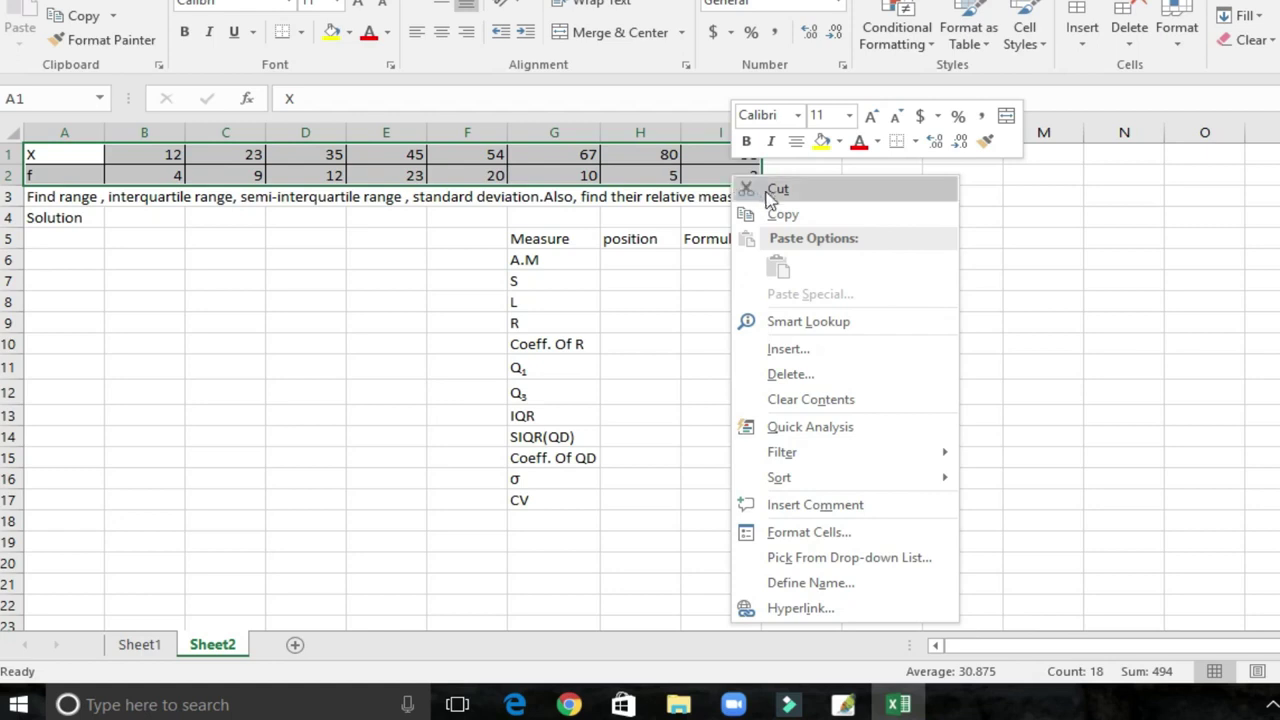
click(781, 216)
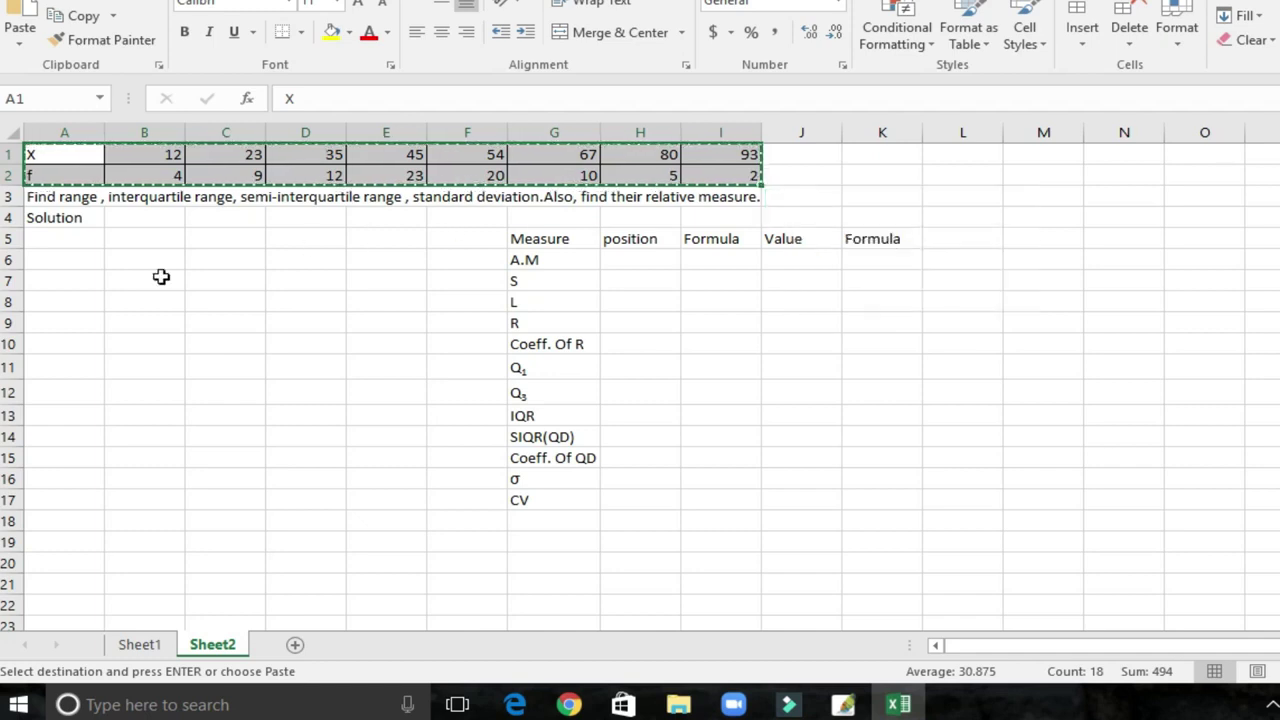
click(43, 243)
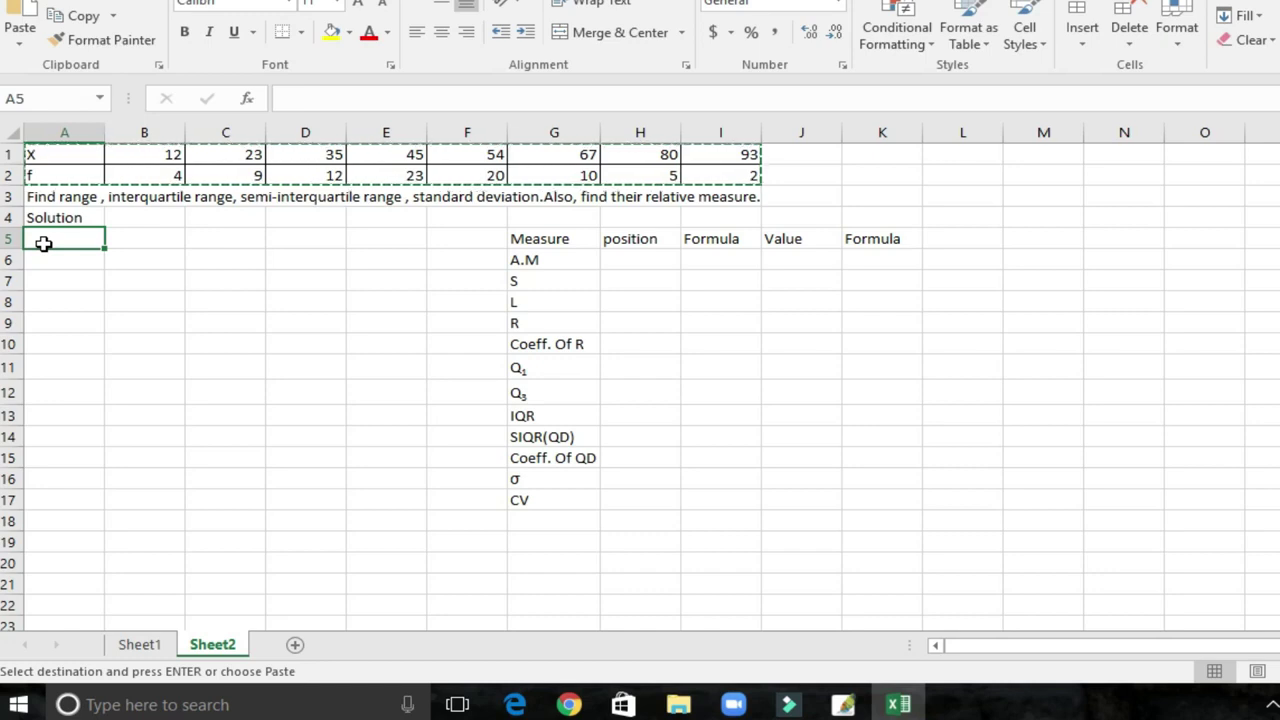
right_click(43, 243)
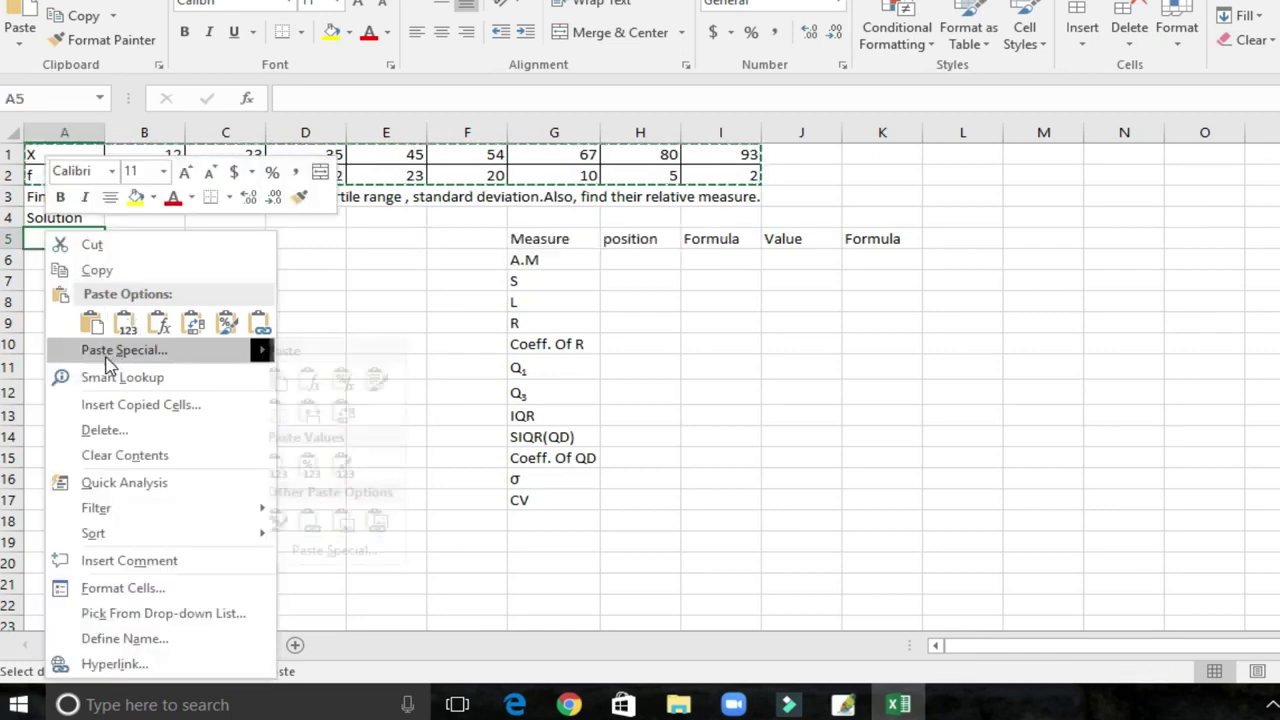
mouse_move(124, 350)
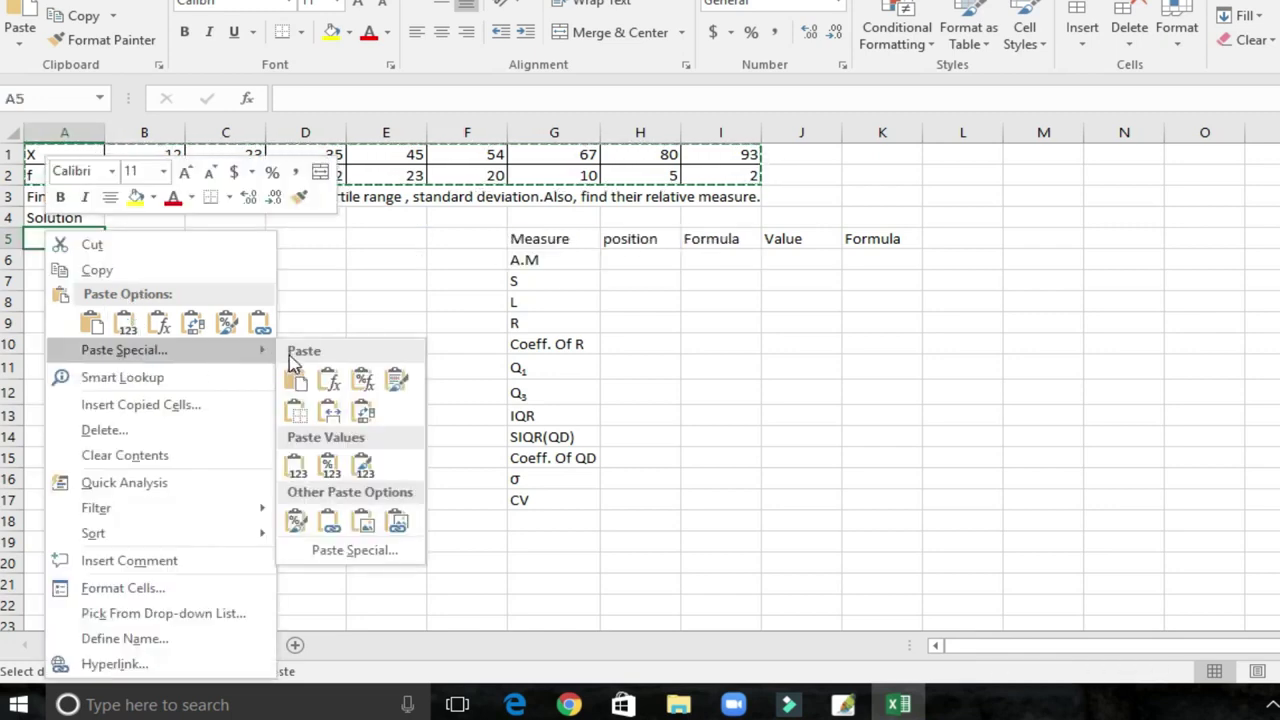
click(355, 551)
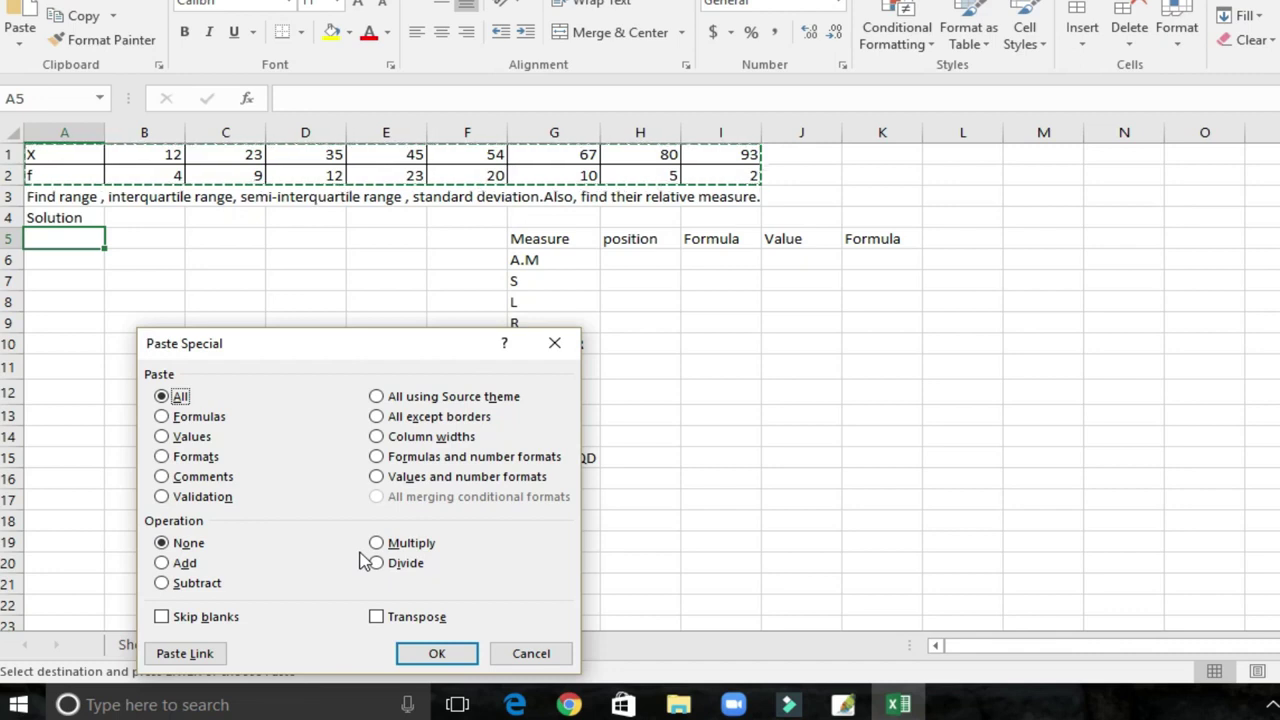
click(376, 617)
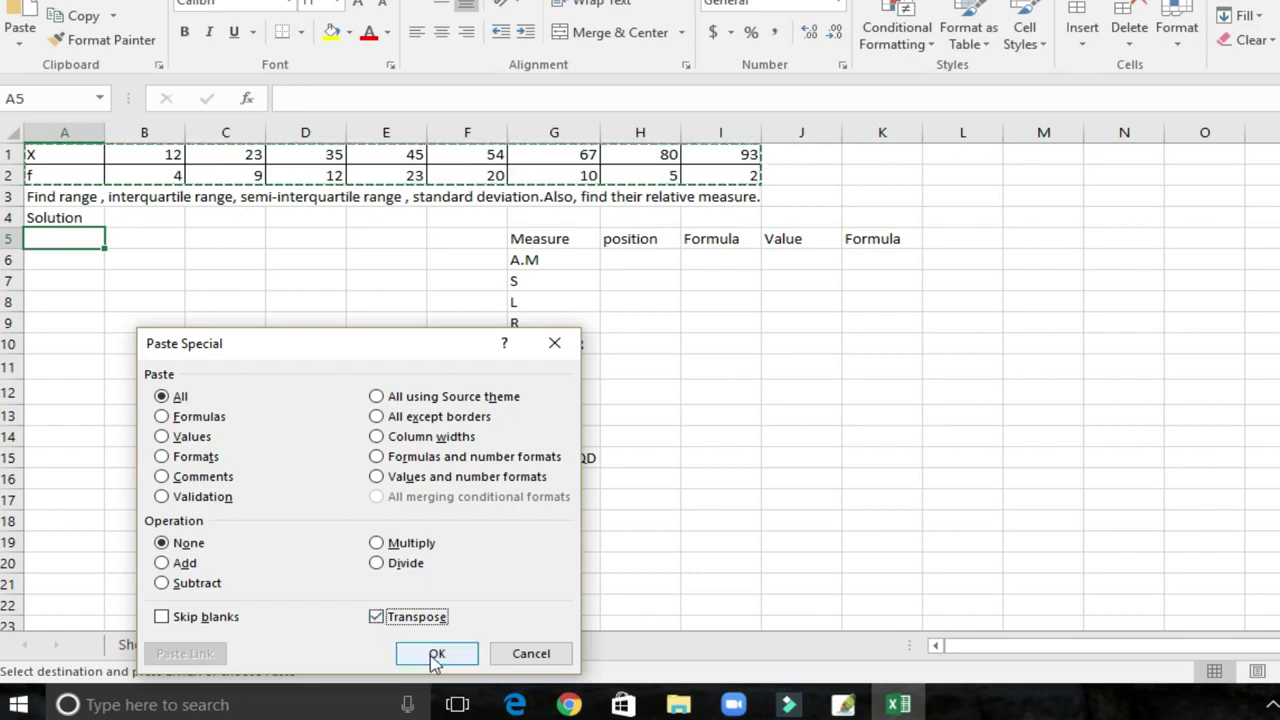
click(436, 657)
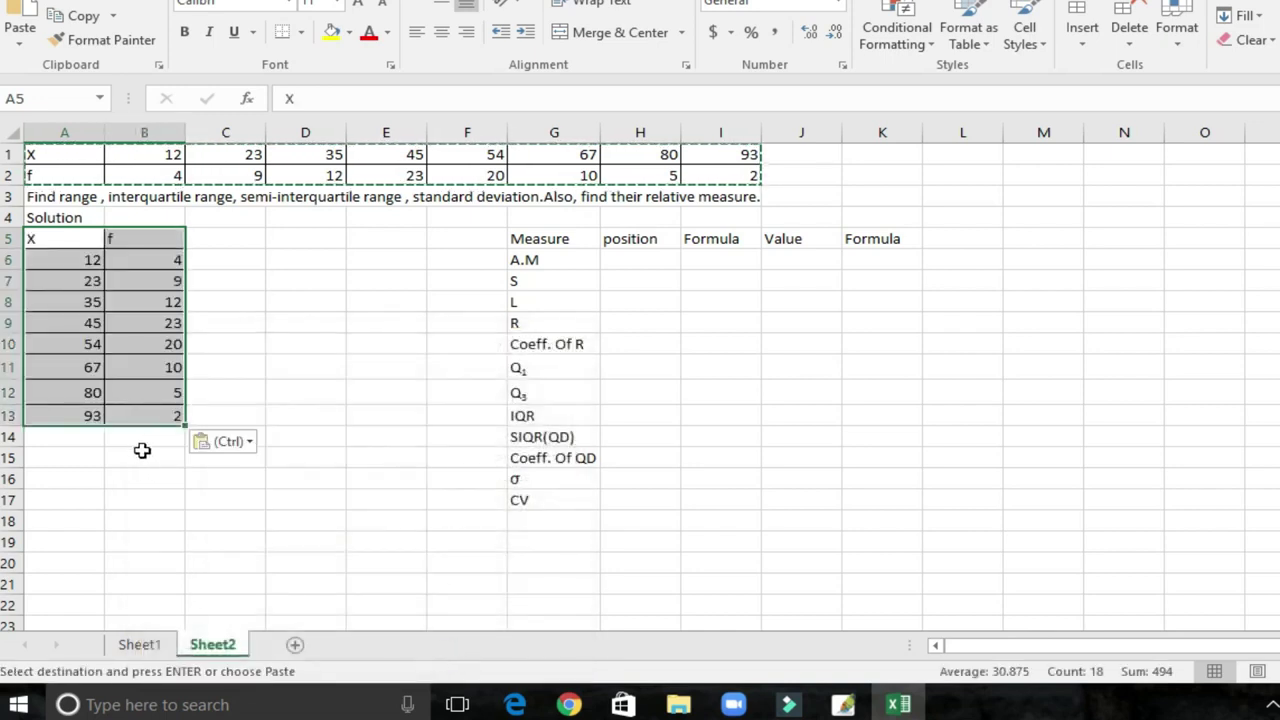
- Center the transposed X and f values in A5:B13
click(140, 438)
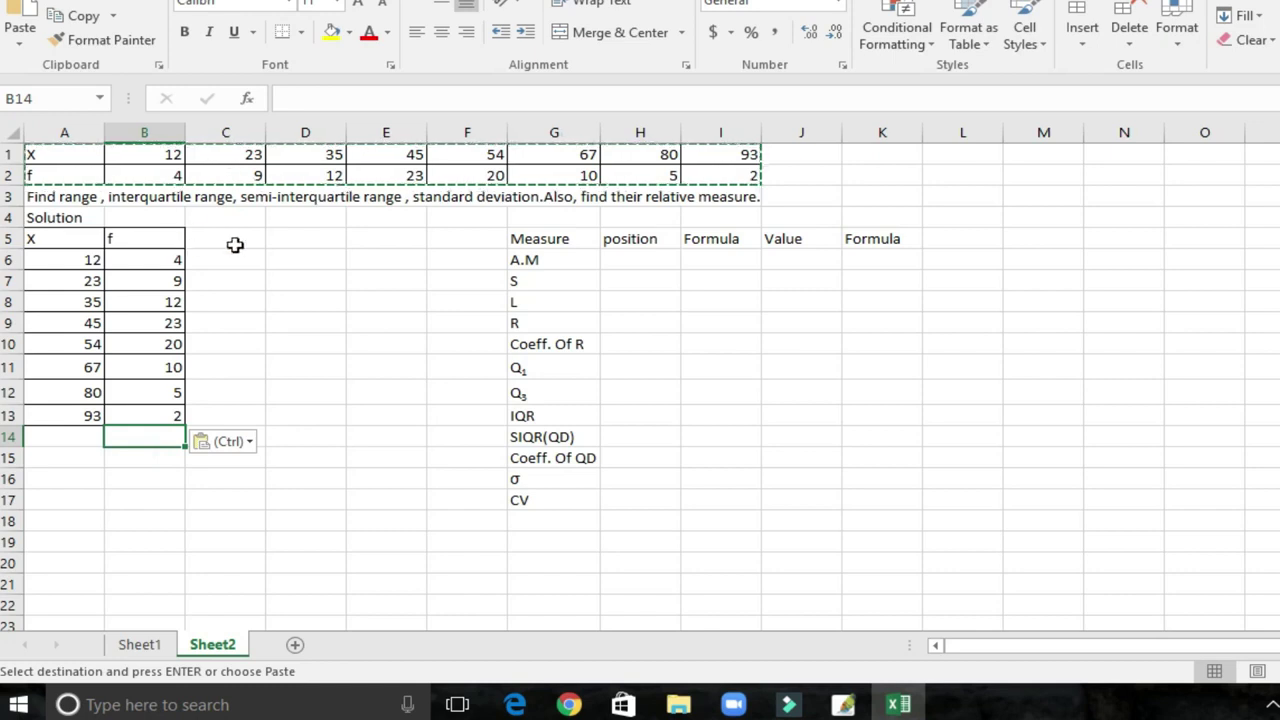
double_click(236, 282)
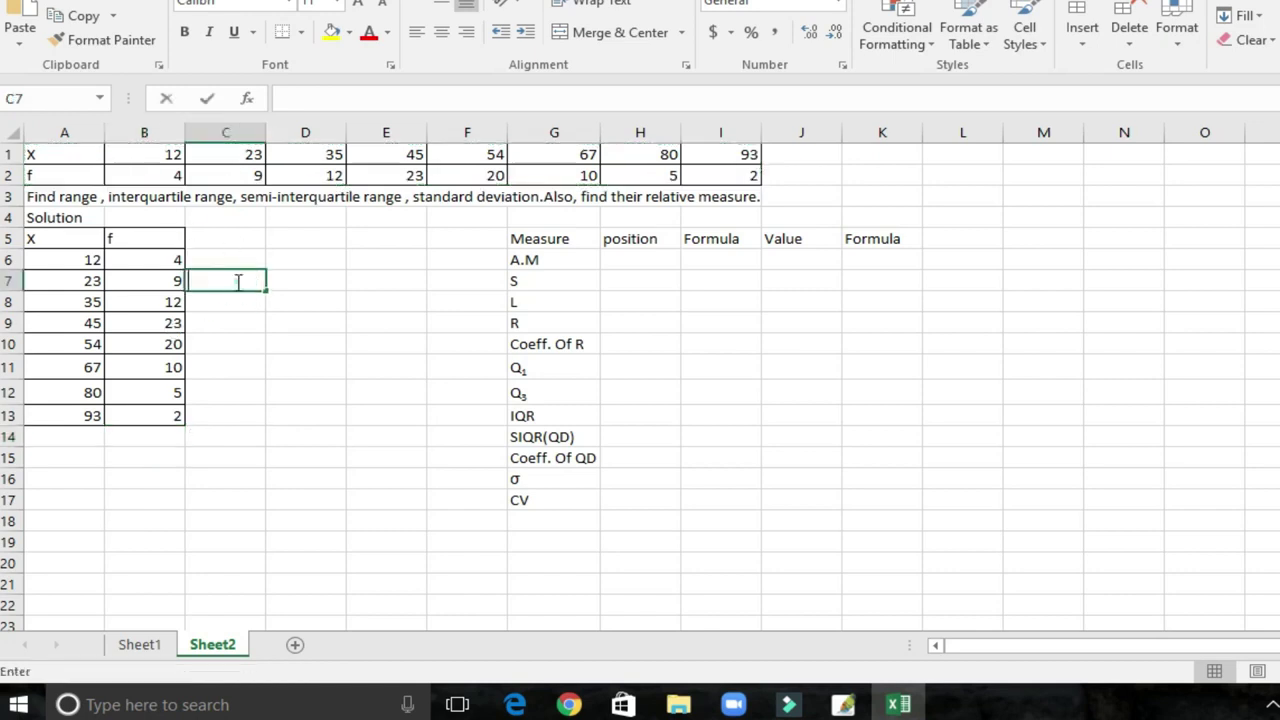
drag(47, 240, 157, 414)
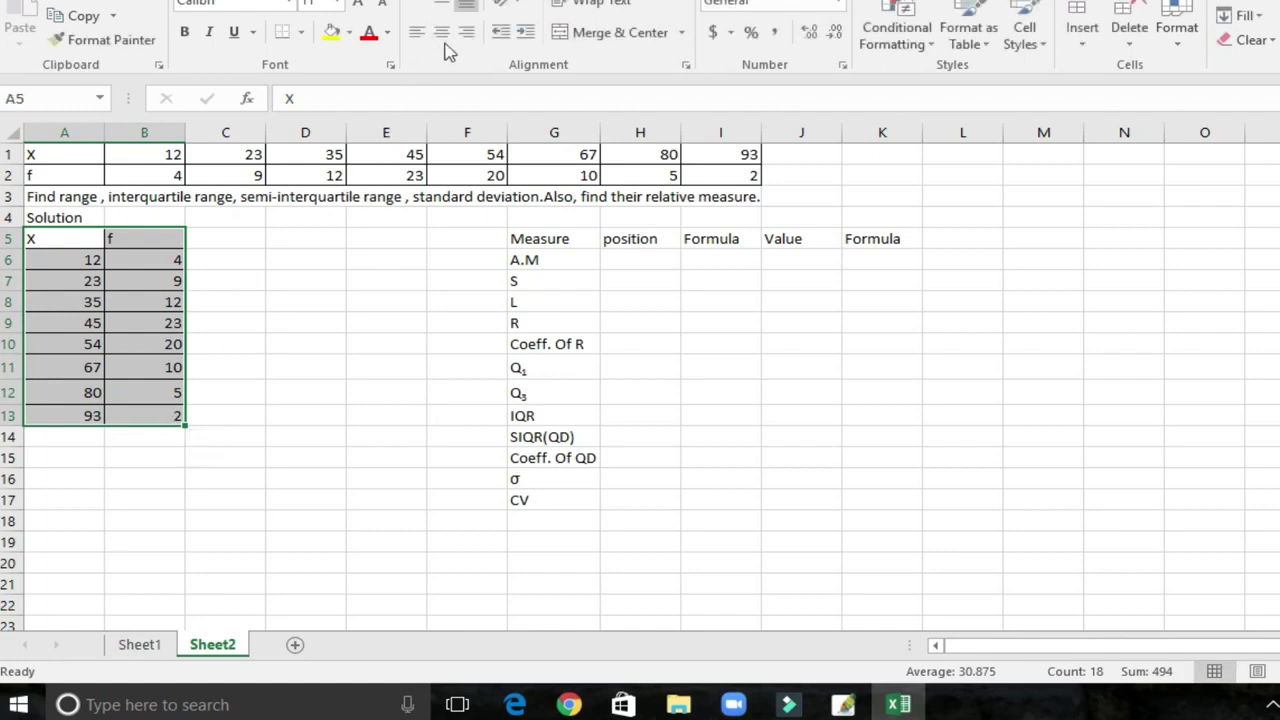
click(443, 34)
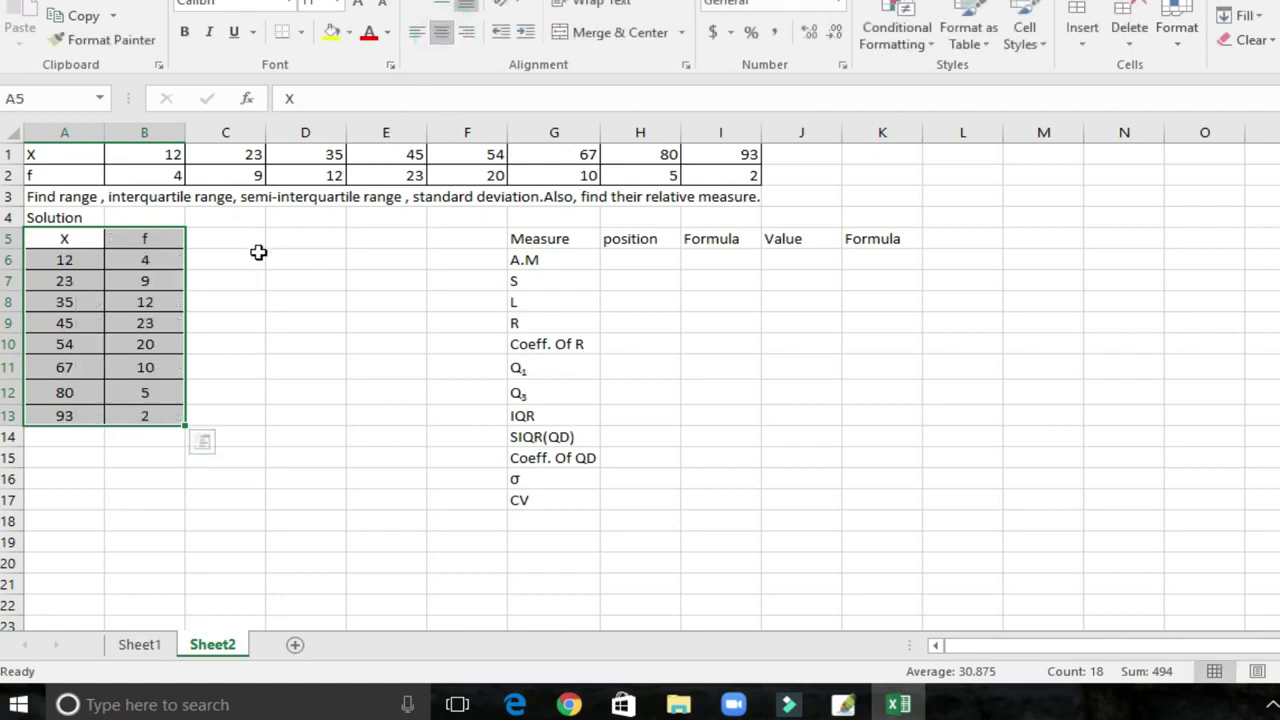
click(256, 254)
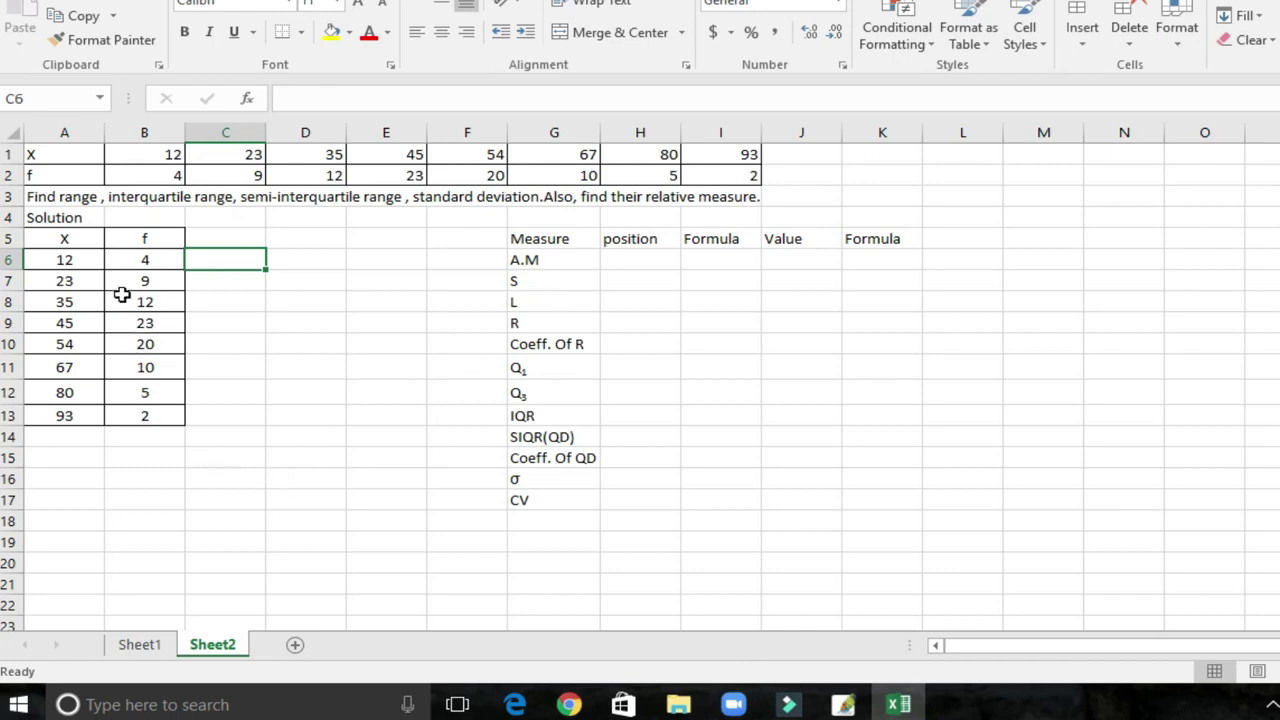
- AutoSum the frequencies B6:B13 to get a total of 85 in B14
drag(135, 259, 142, 419)
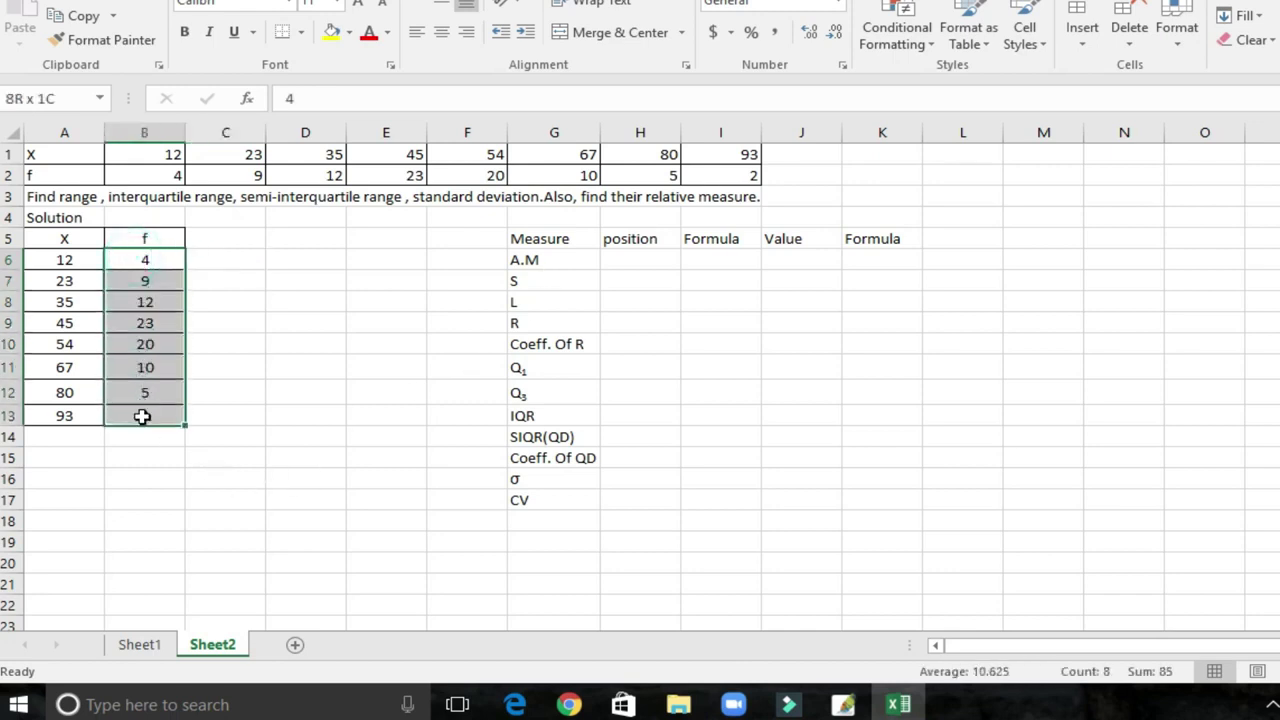
click(1258, 5)
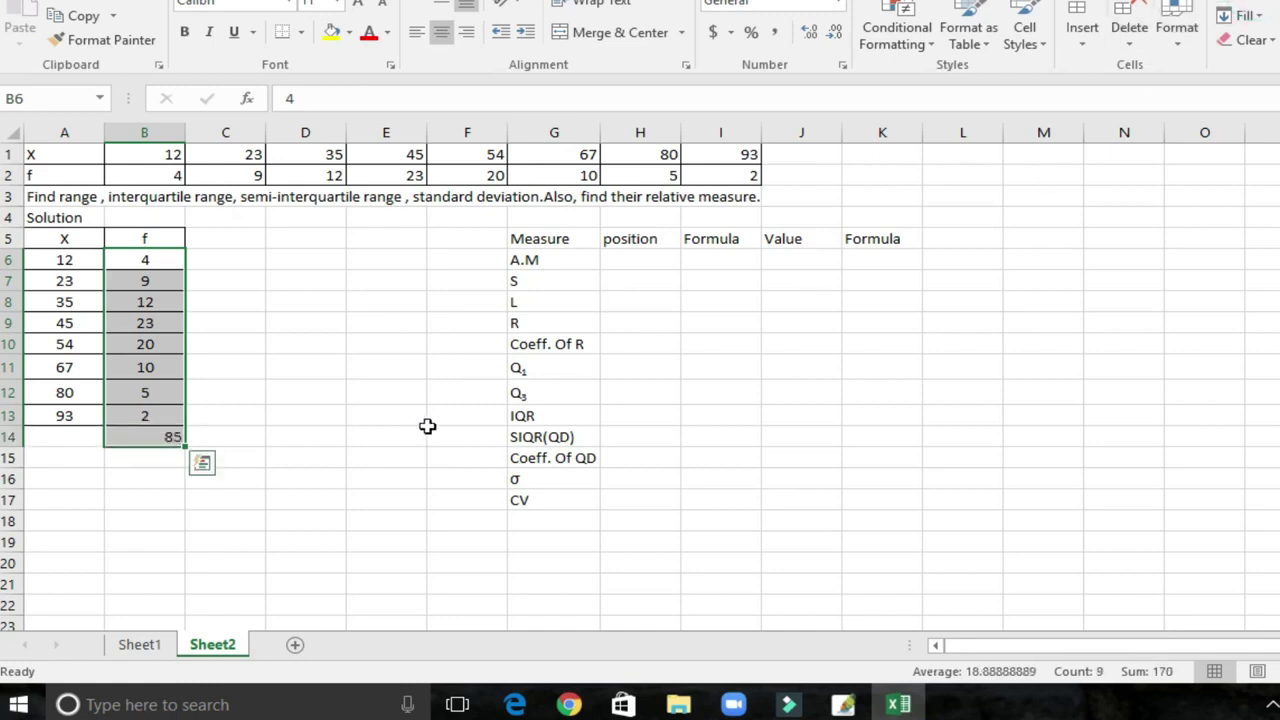
click(303, 419)
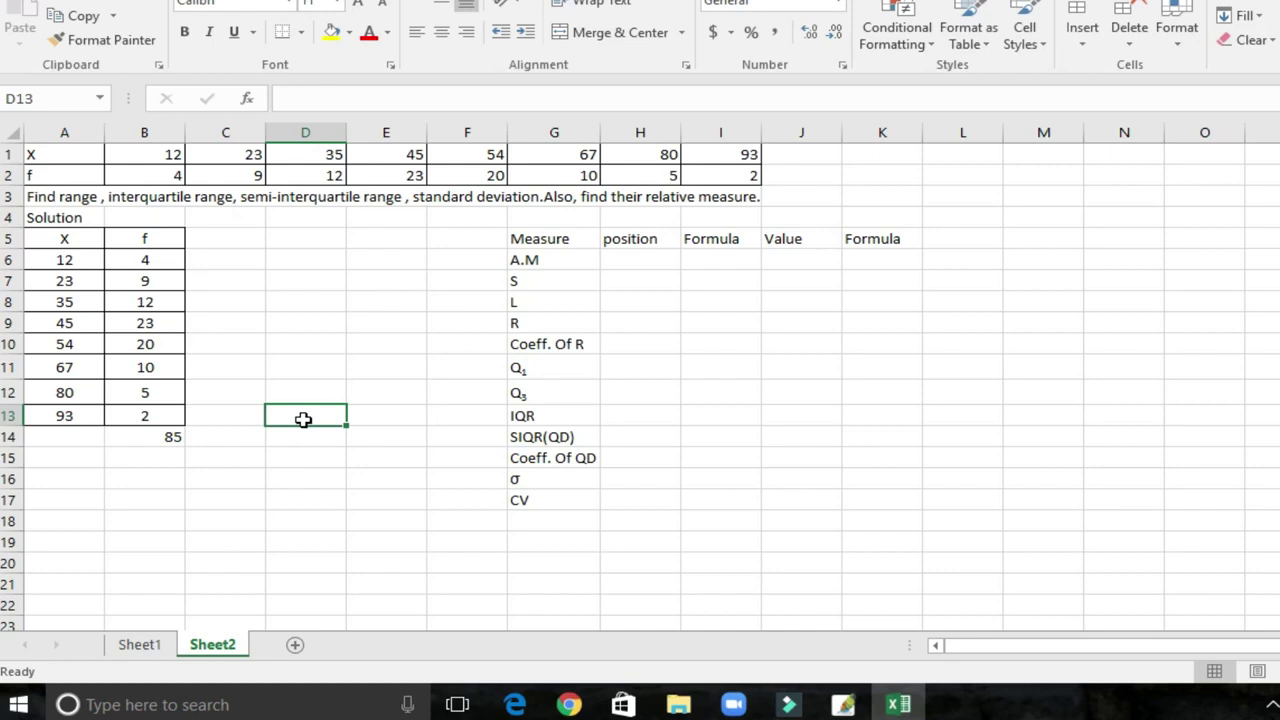
click(217, 241)
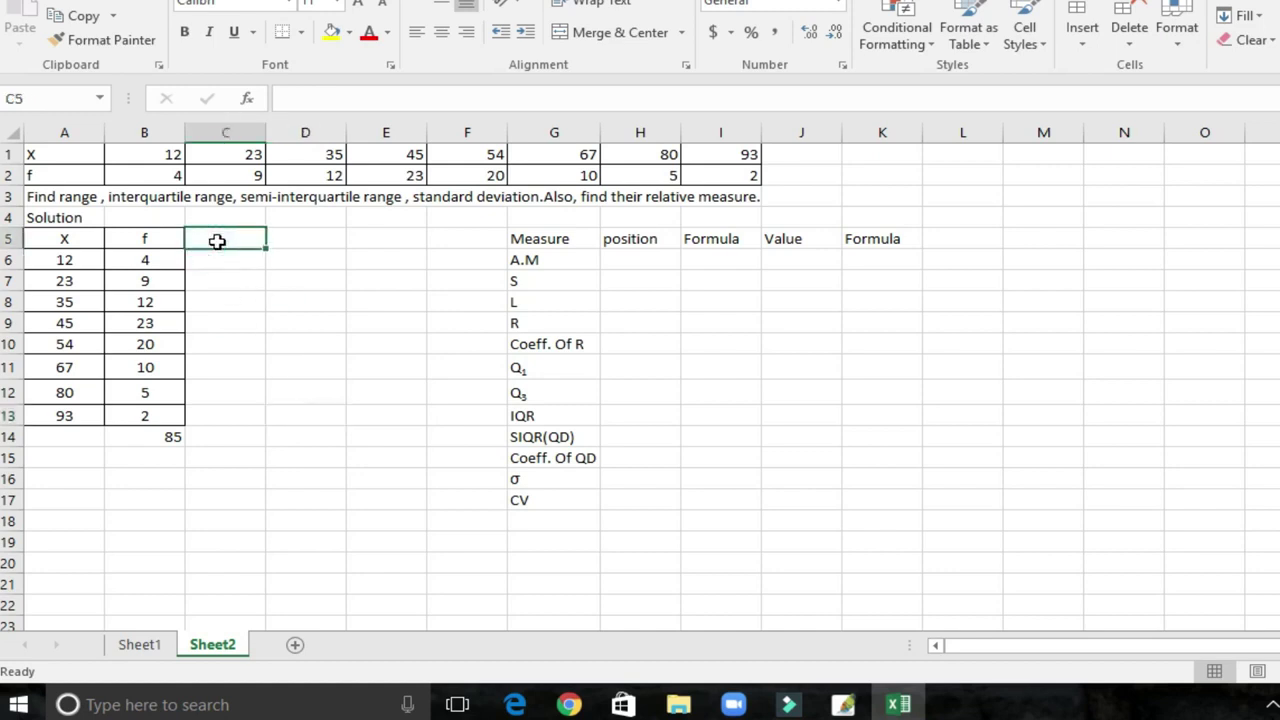
- Head column C with 'c.f' and set C6 to =B6
text(c.f)
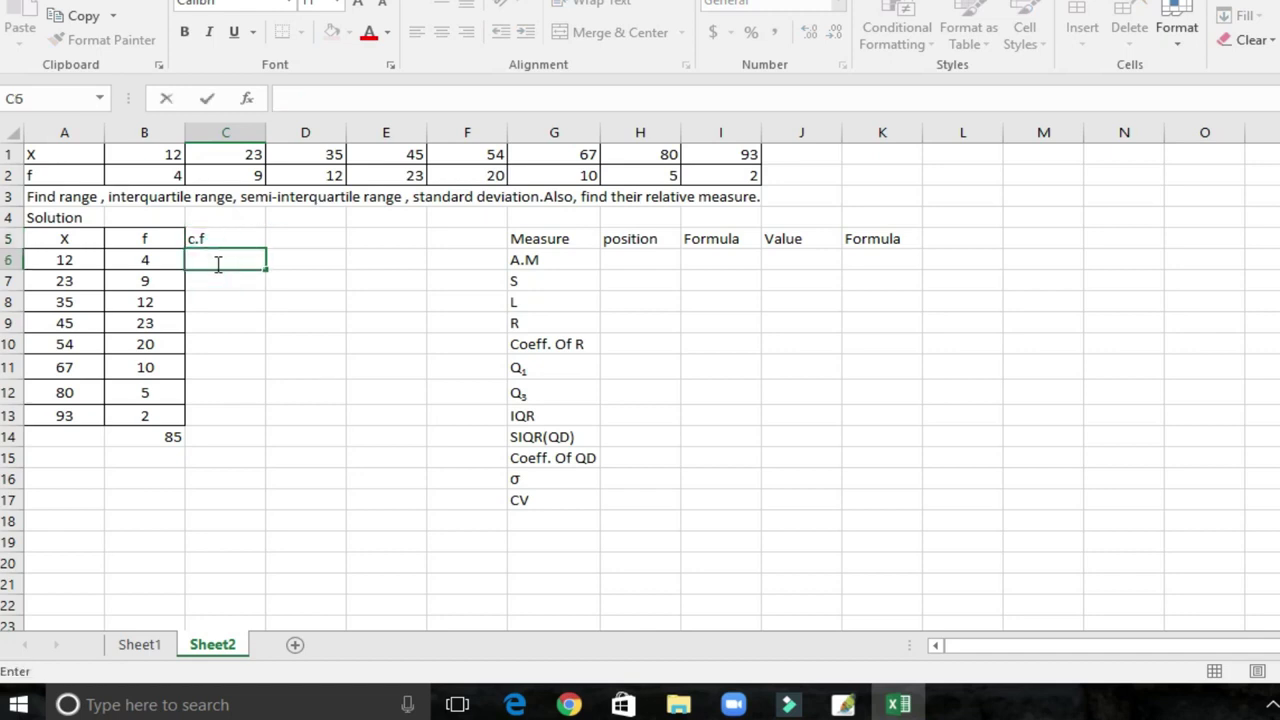
text(=)
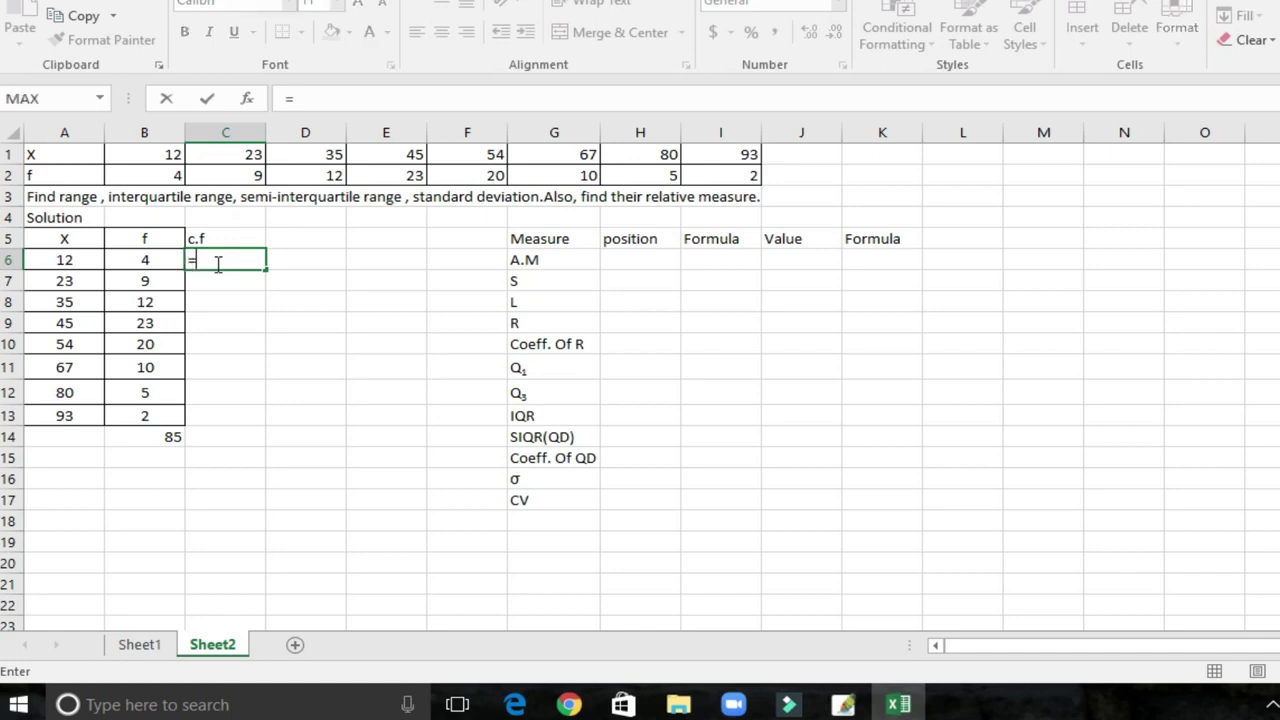
click(148, 259)
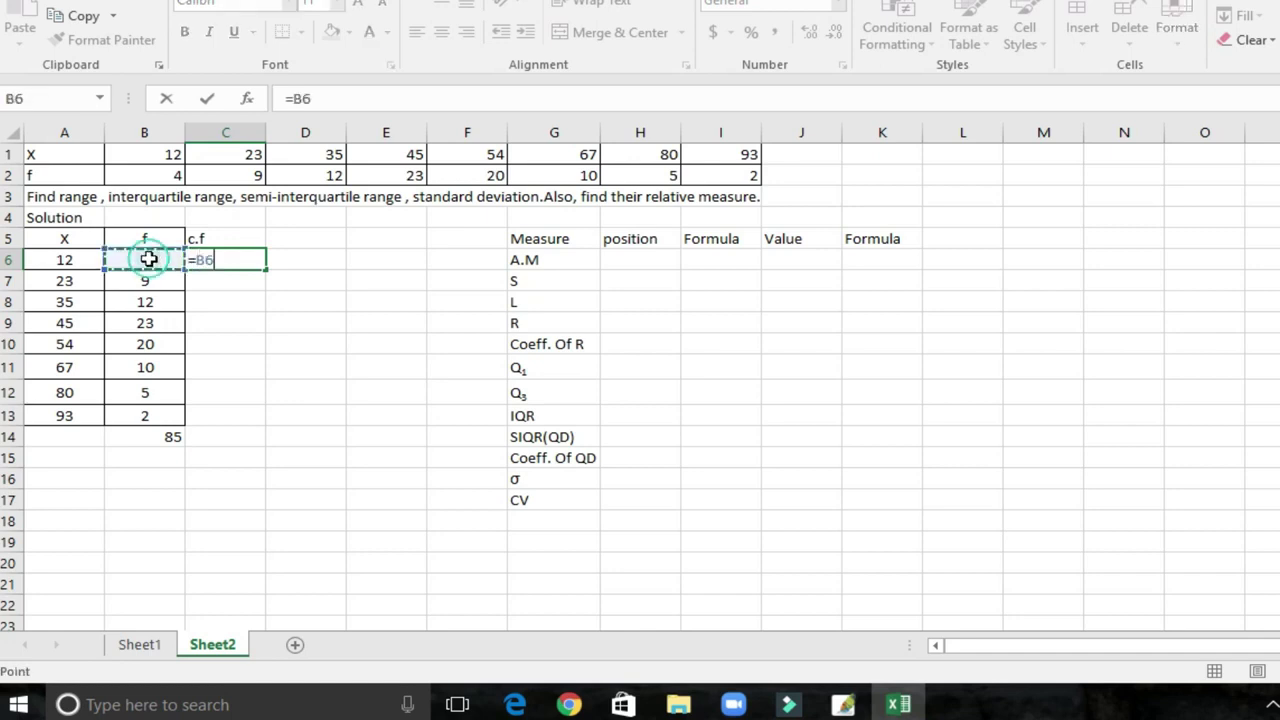
key(Return)
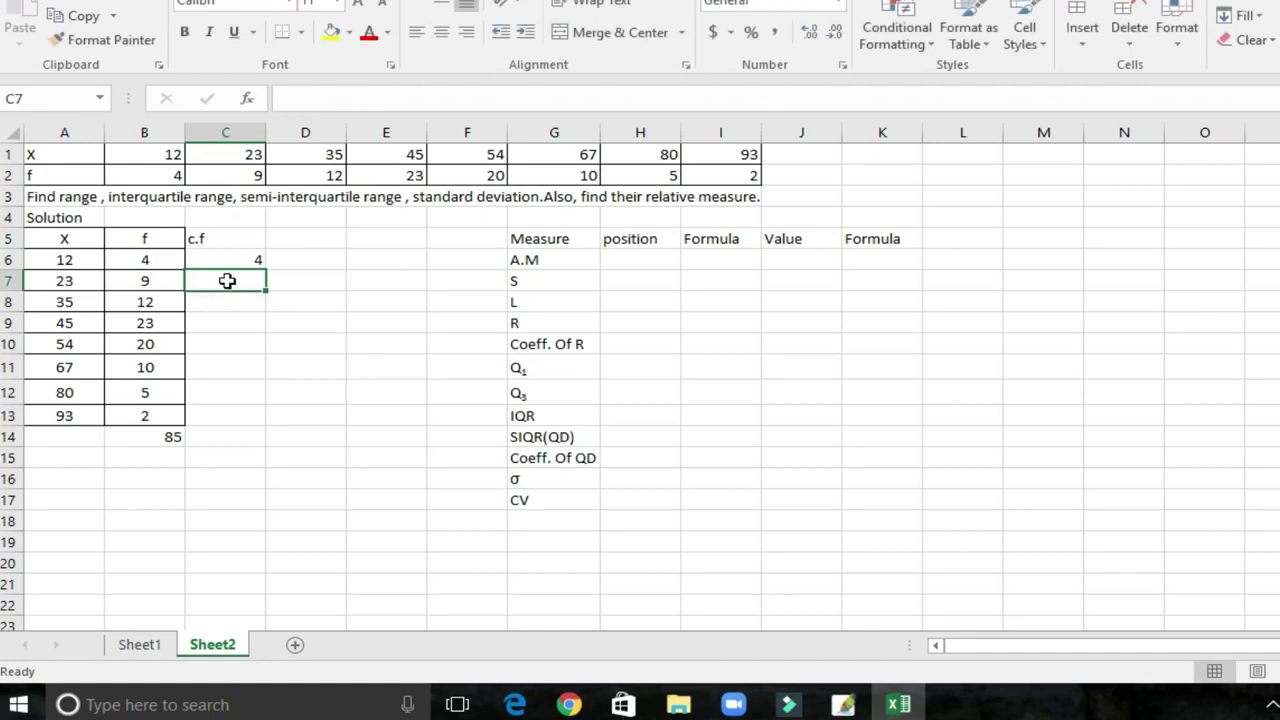
- Enter =C6+B7 in C7 and fill it down to C13, ending at 85
text(=)
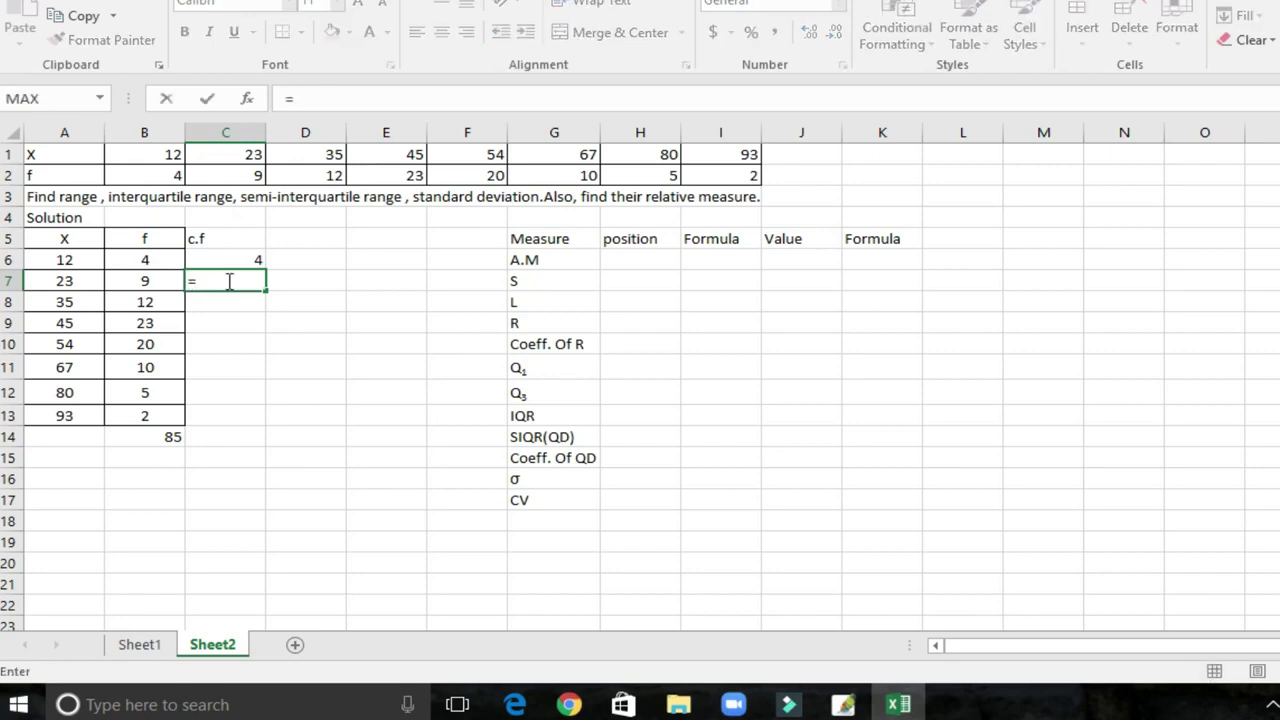
click(251, 259)
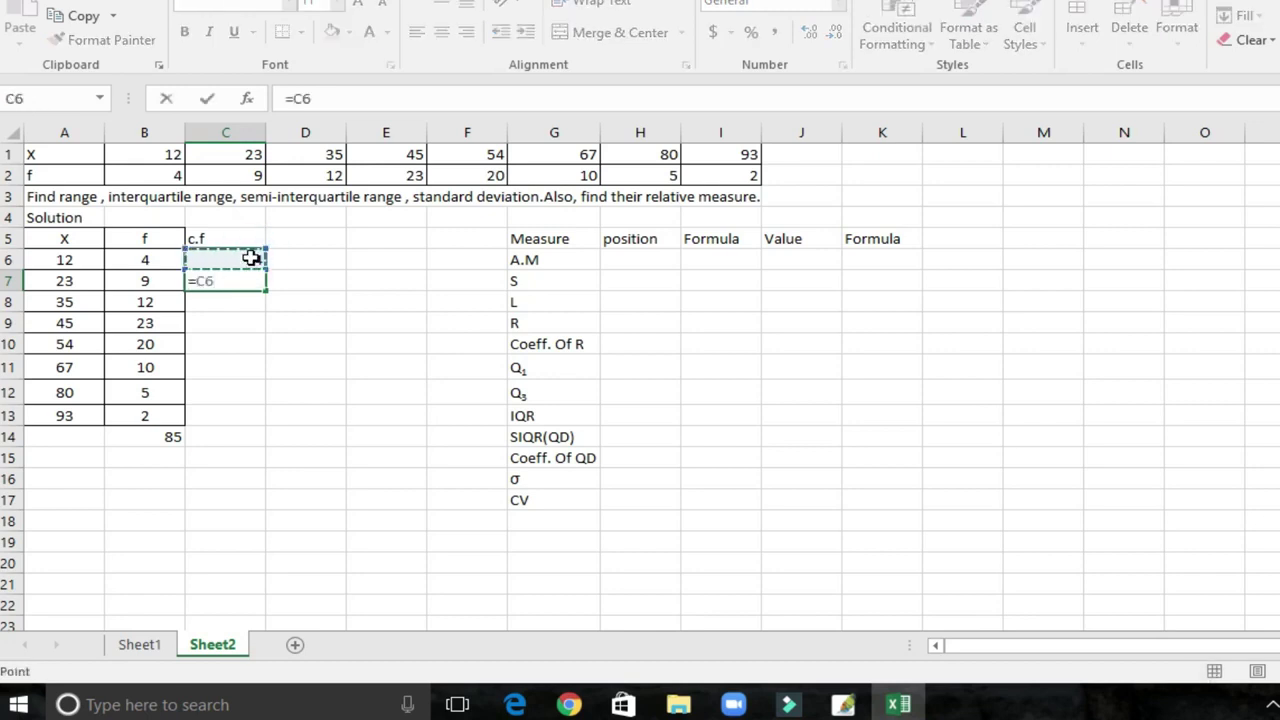
text(+)
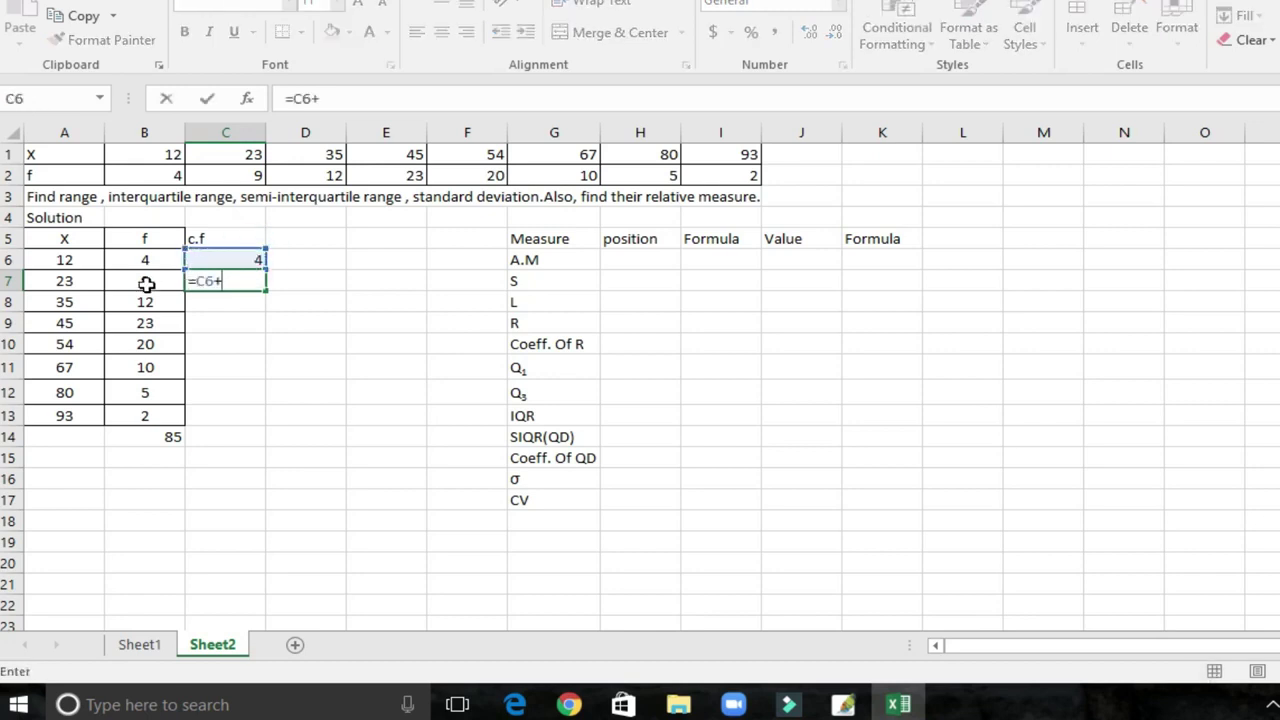
click(146, 284)
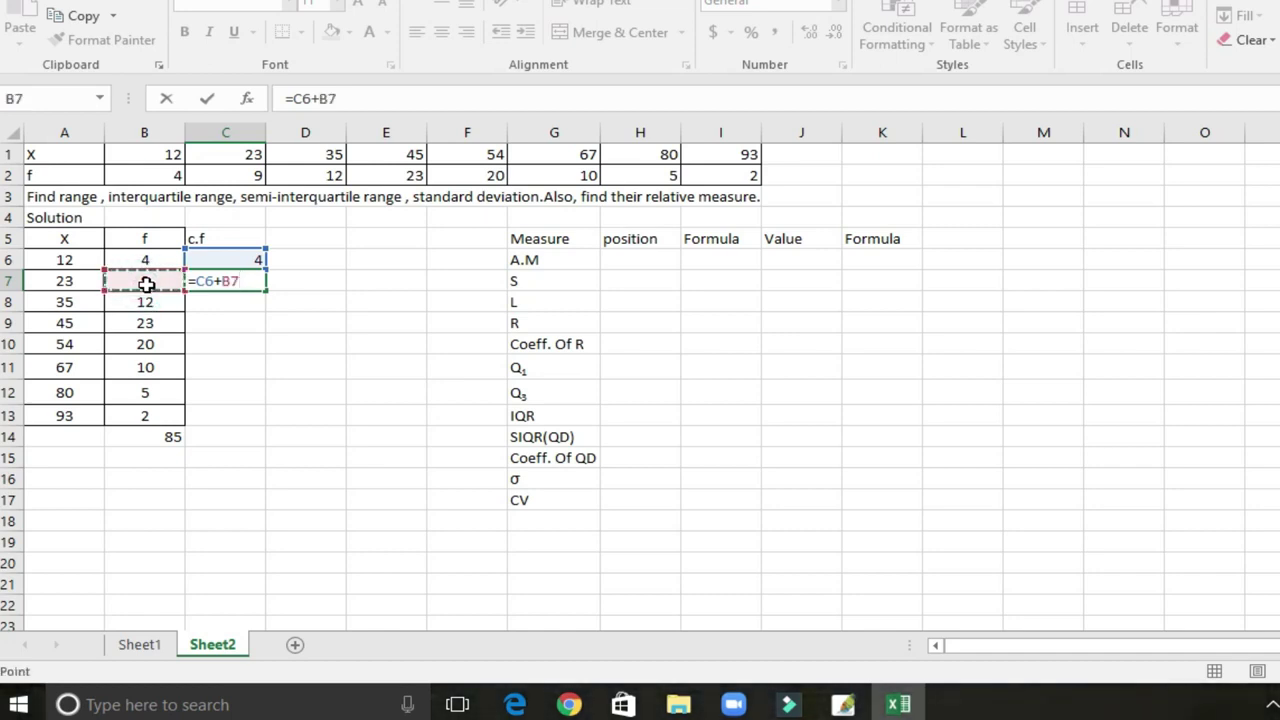
key(Return)
click(224, 284)
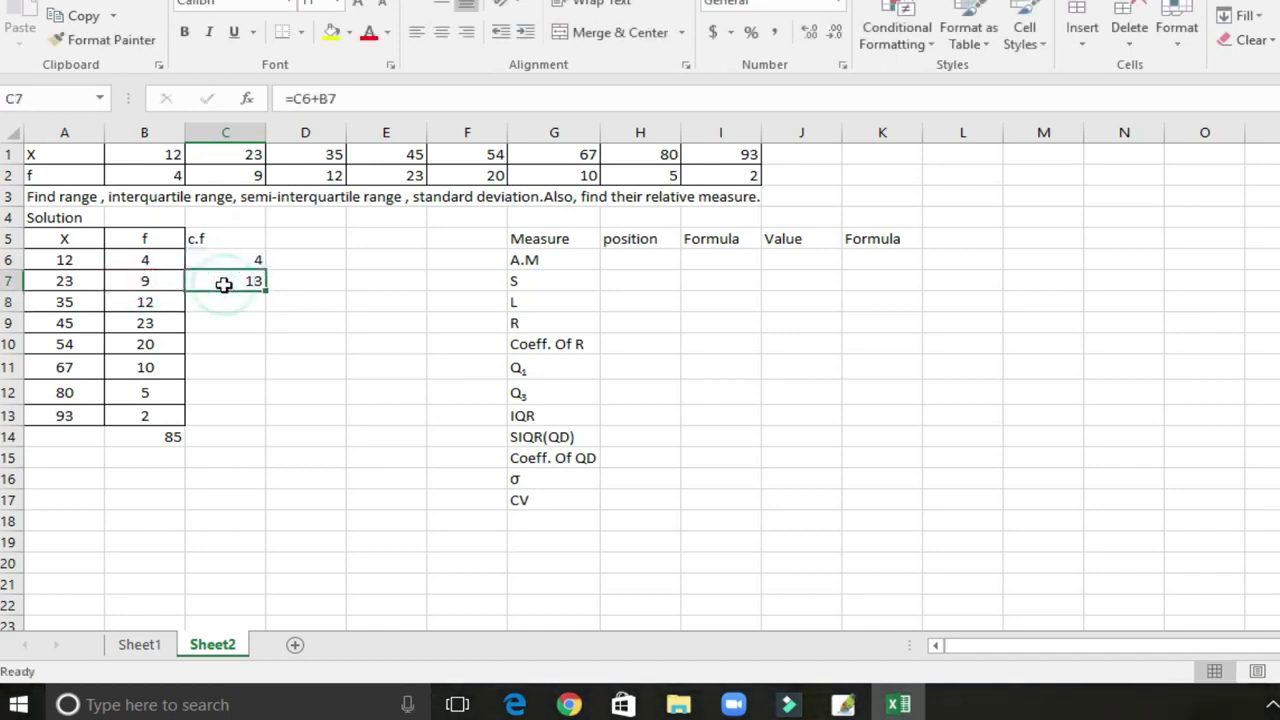
drag(264, 292, 260, 418)
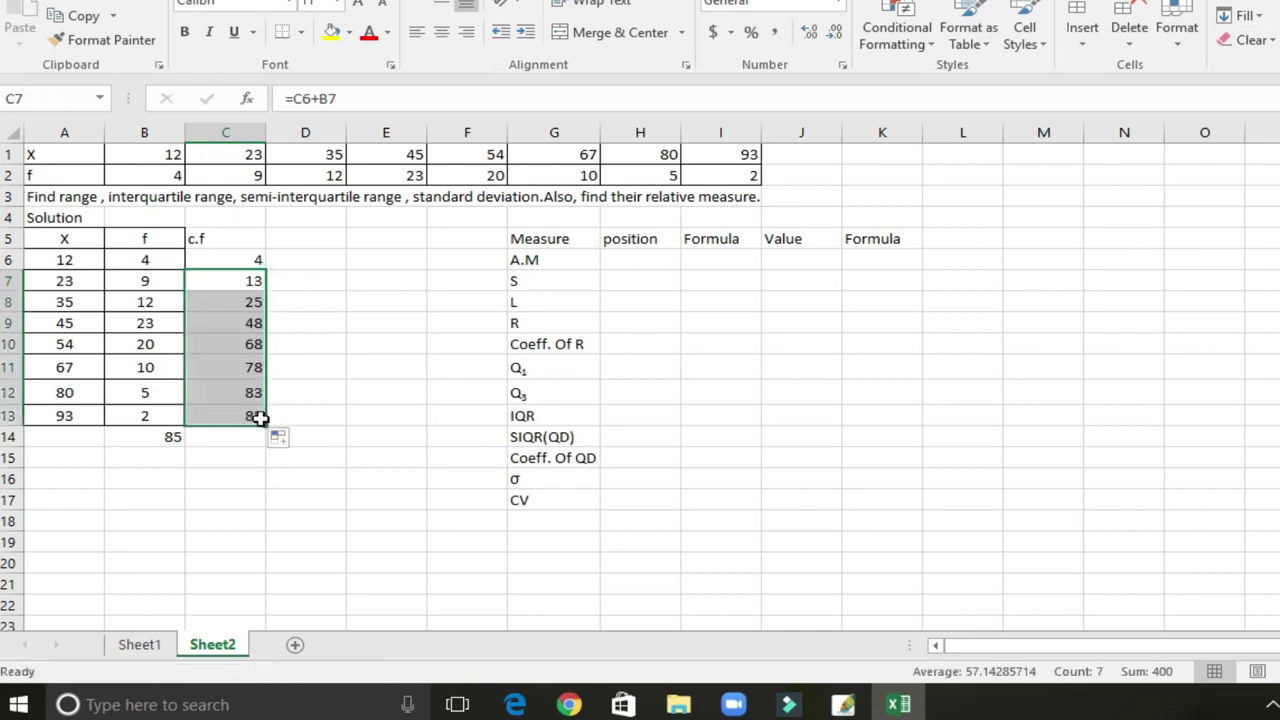
click(355, 369)
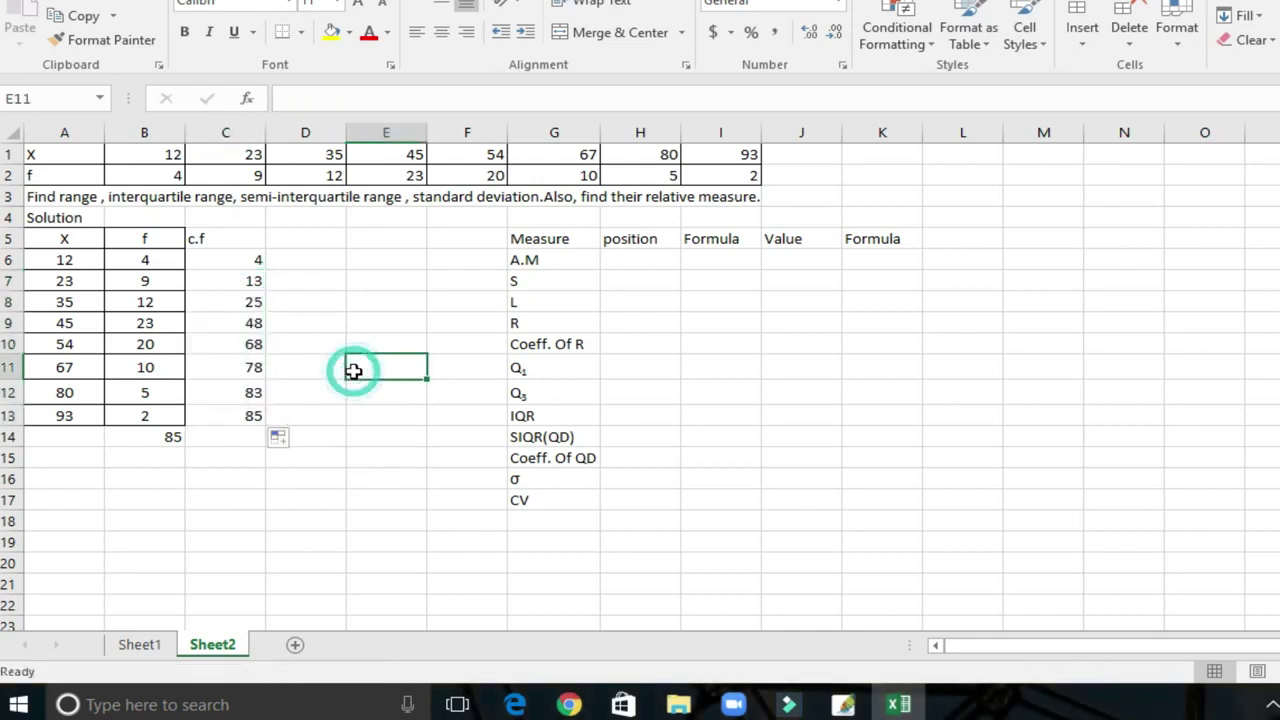
- Give C5:C13 all borders and center its values
drag(200, 238, 245, 418)
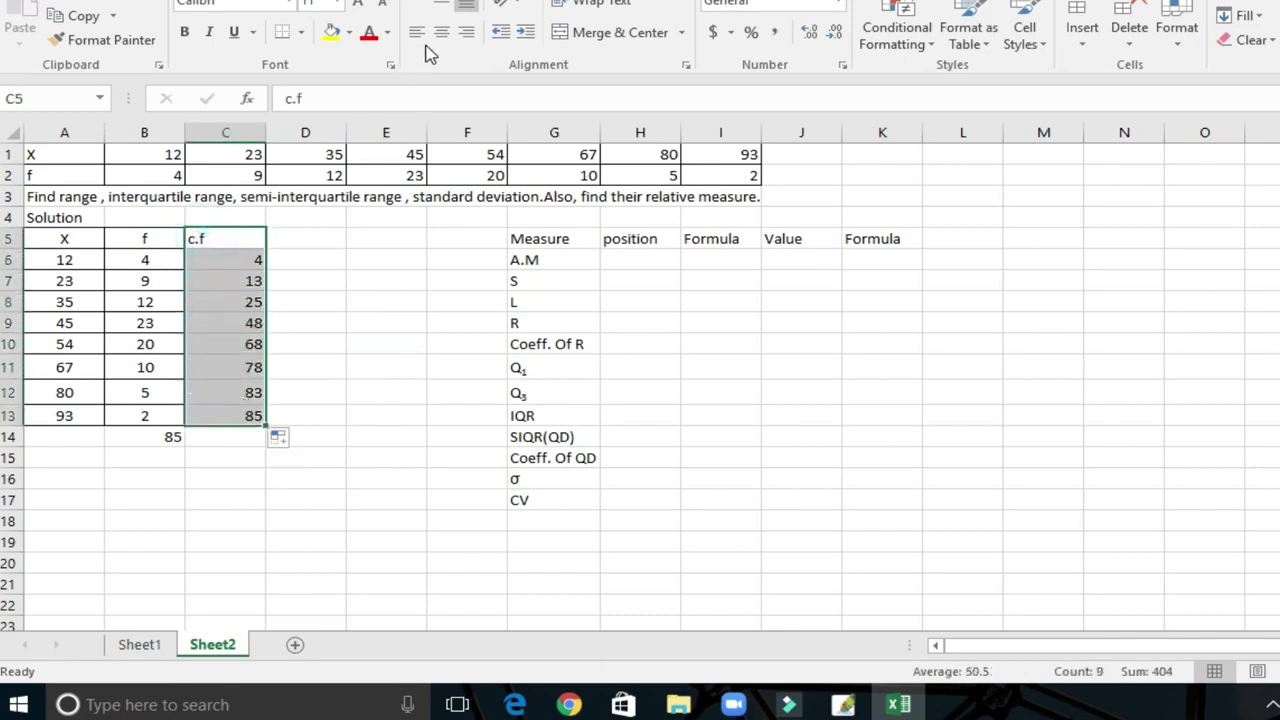
click(301, 32)
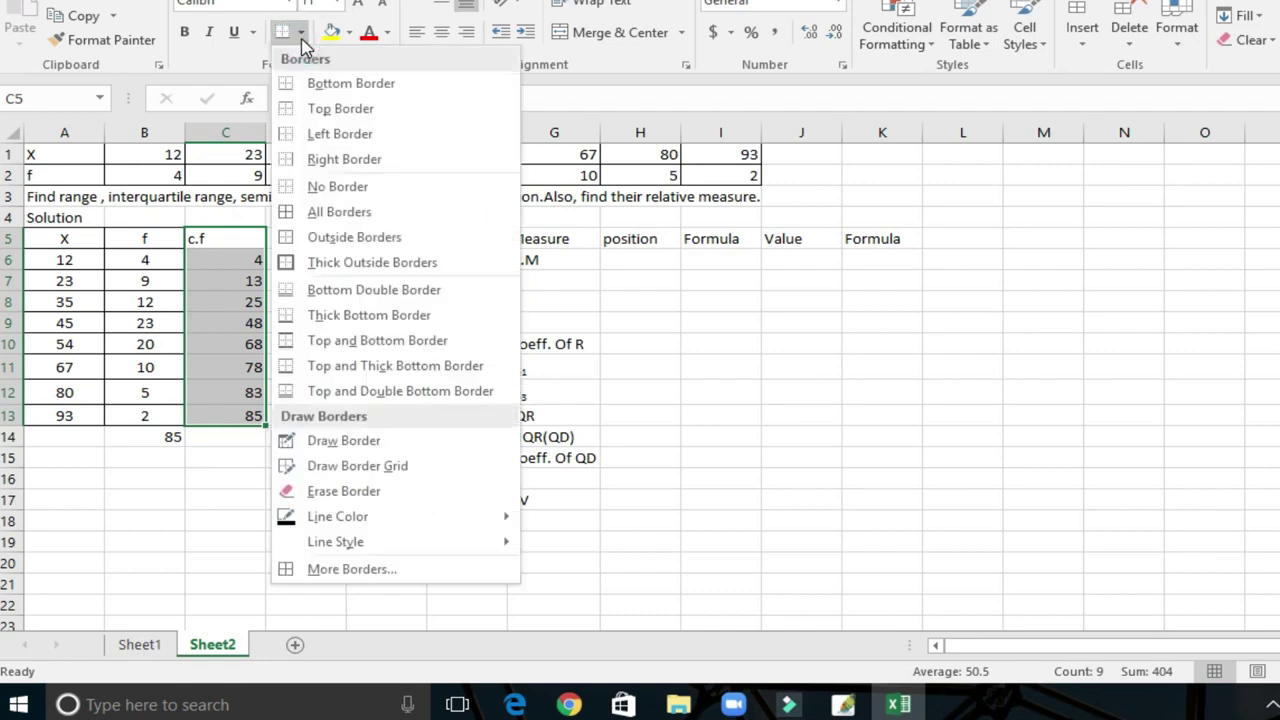
click(300, 215)
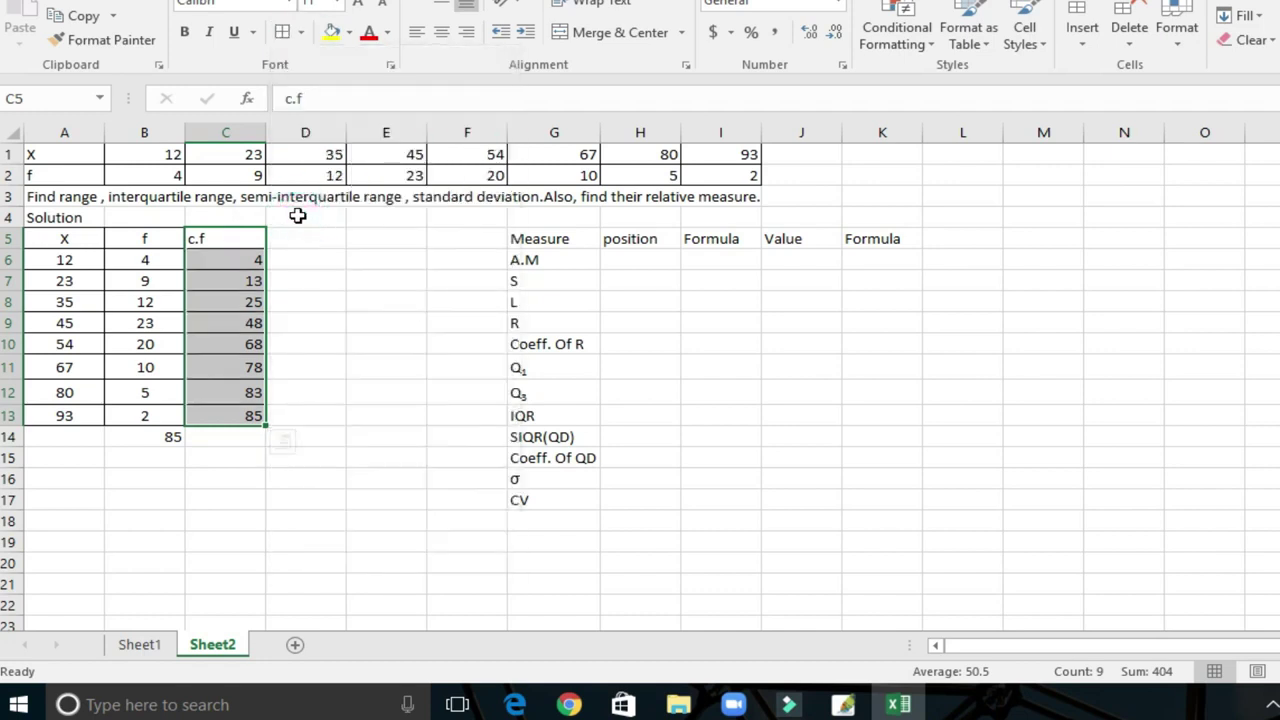
click(443, 40)
click(334, 343)
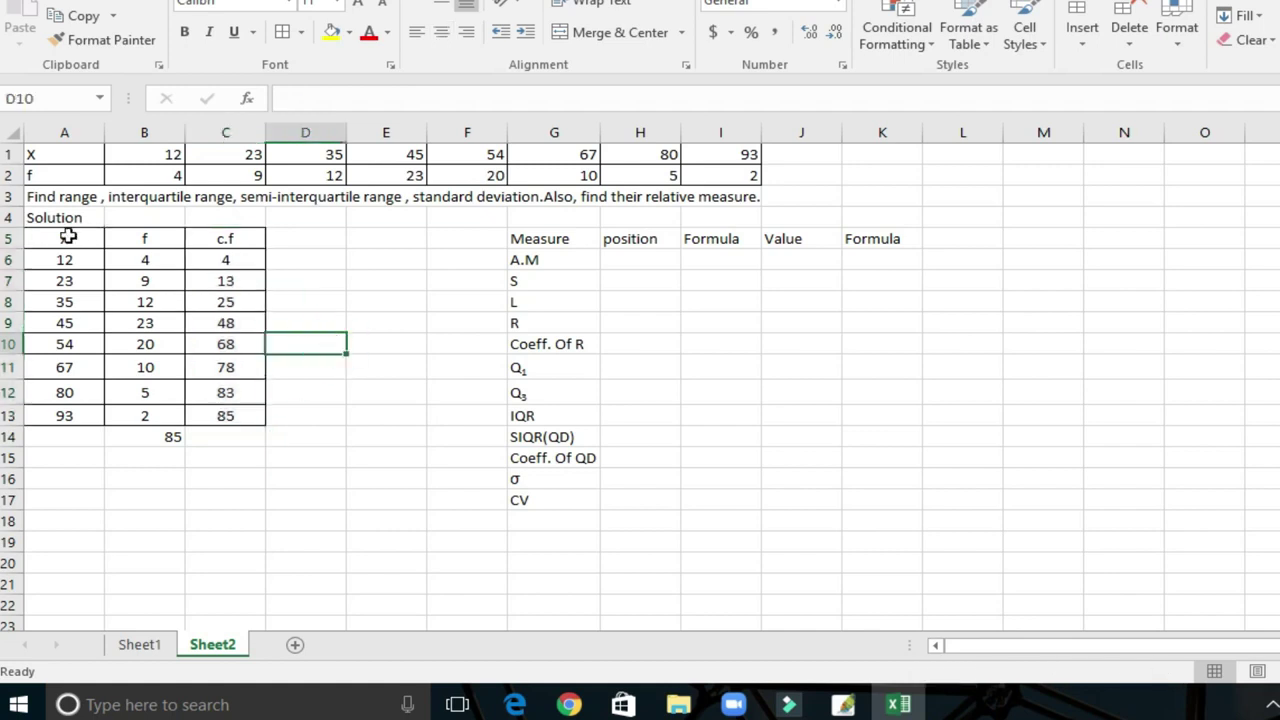
- Make the X, f and c.f headers bold
drag(64, 238, 222, 236)
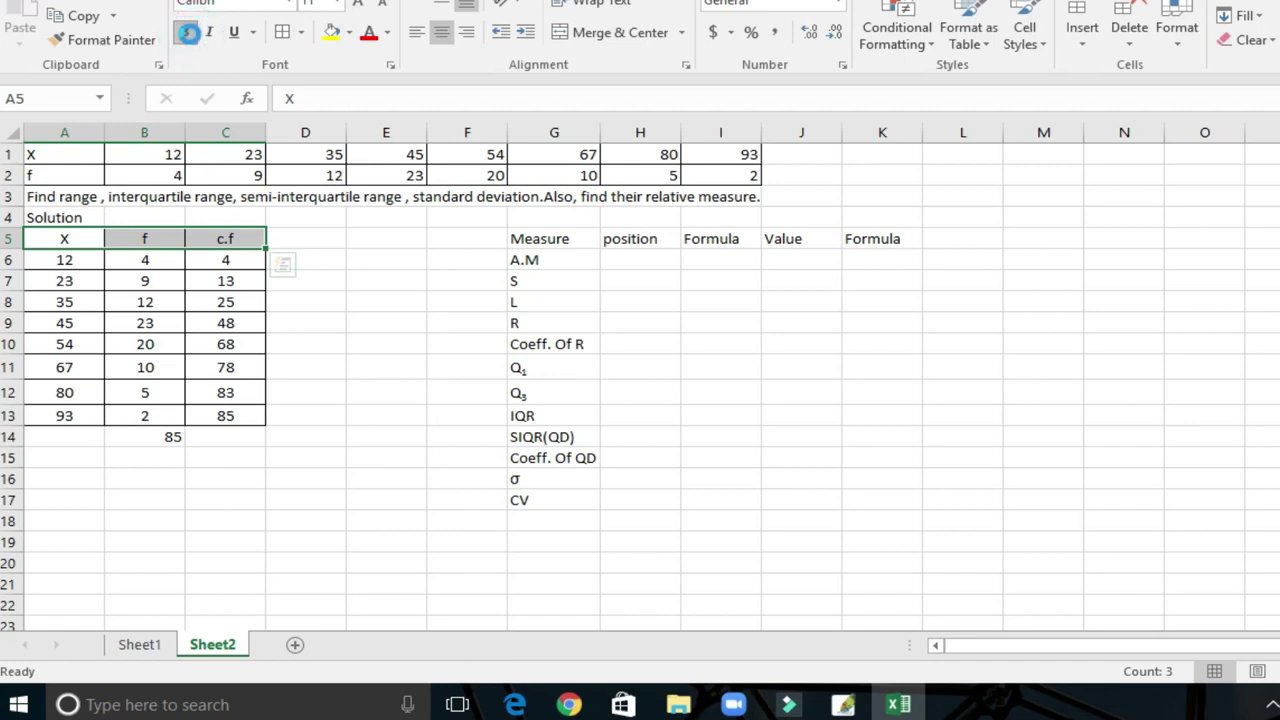
click(188, 33)
click(349, 364)
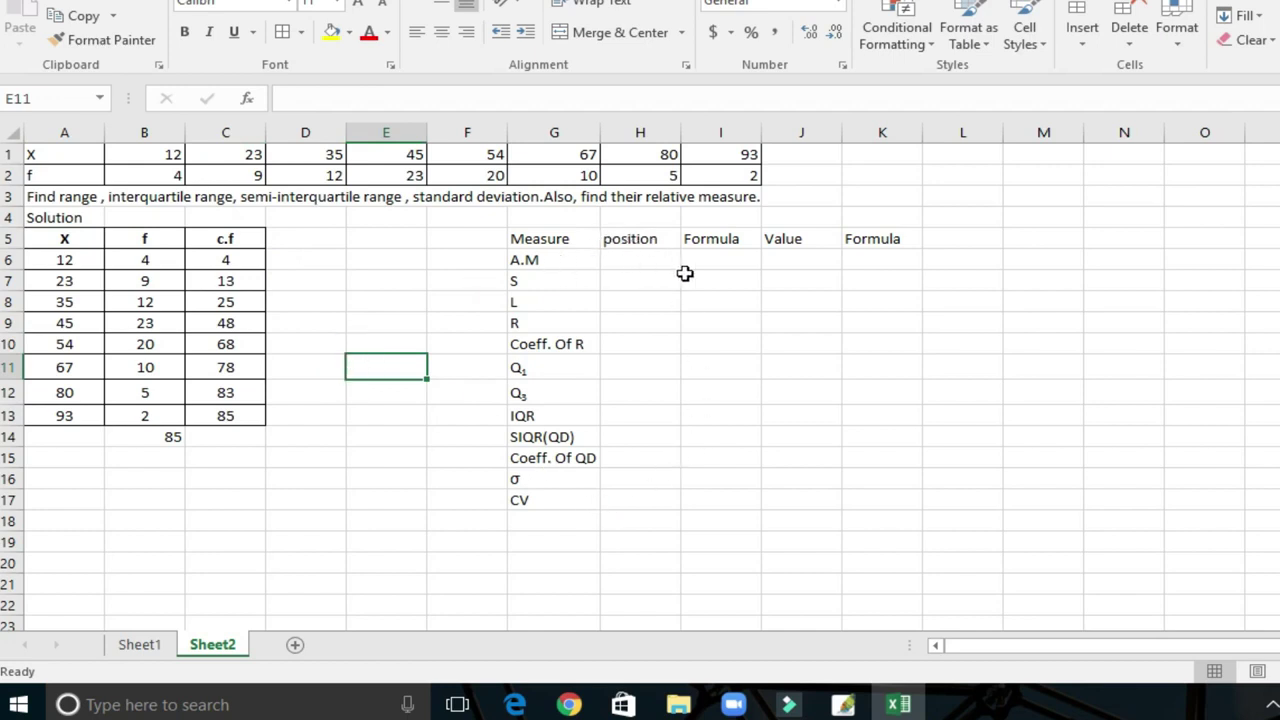
- Enter =SUMPRODUCT(B6:B13,A6:A13)/B14 in J6, giving an A.M of 47.6
click(803, 263)
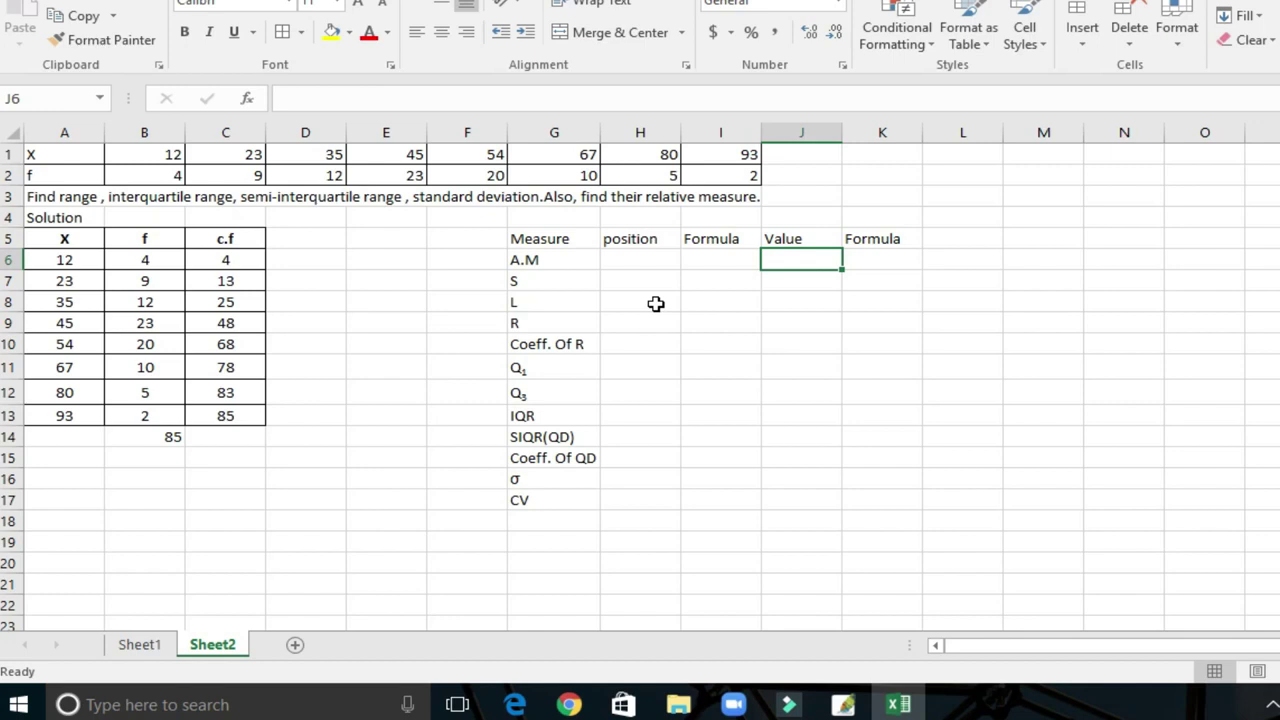
text(=)
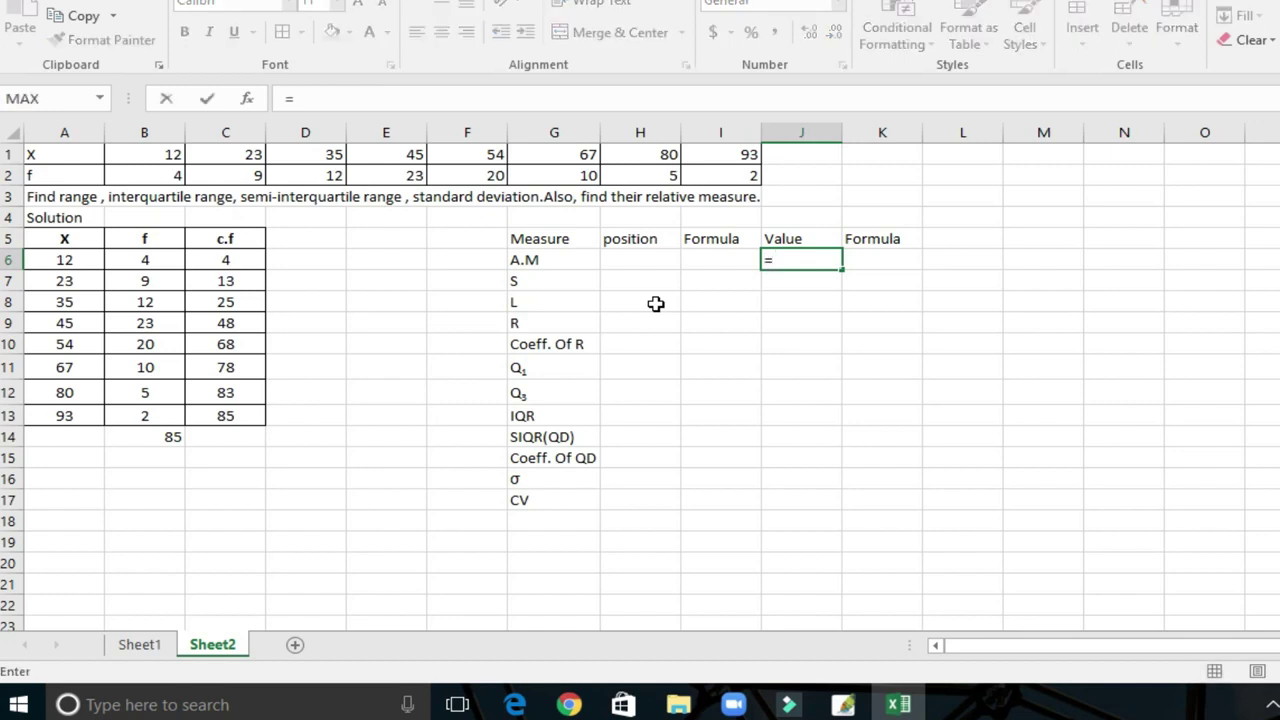
text(su)
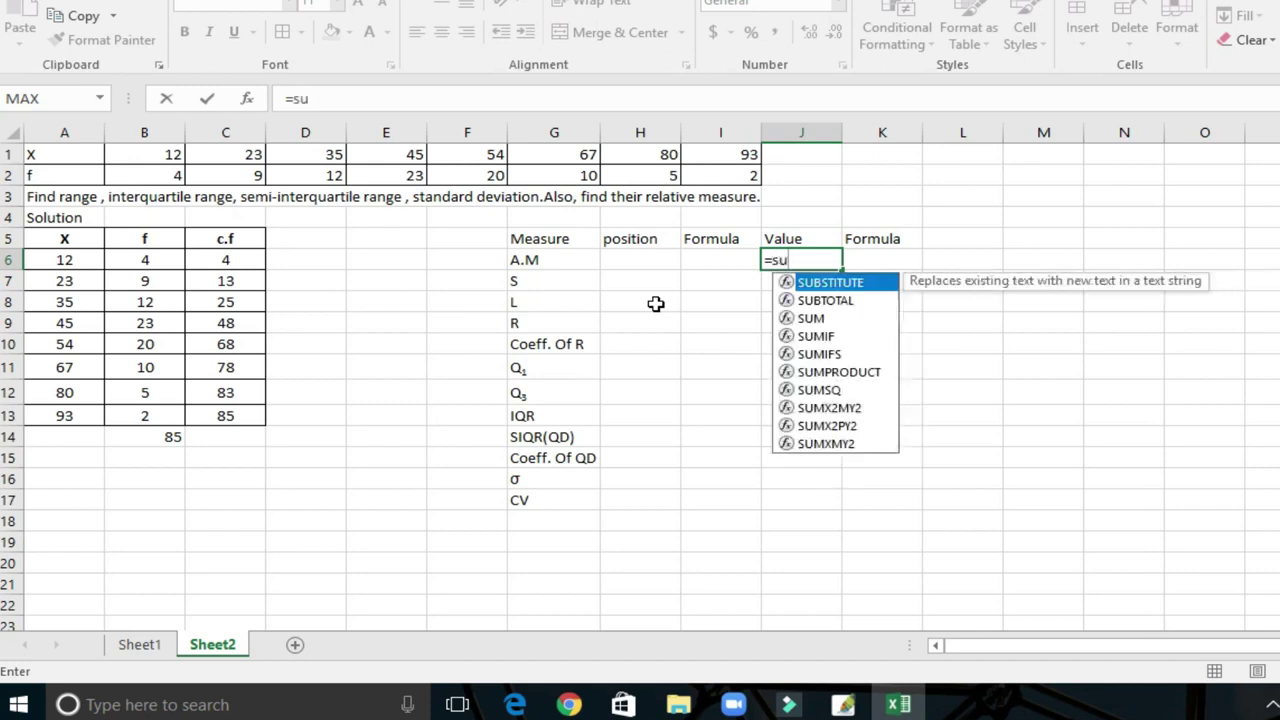
double_click(840, 371)
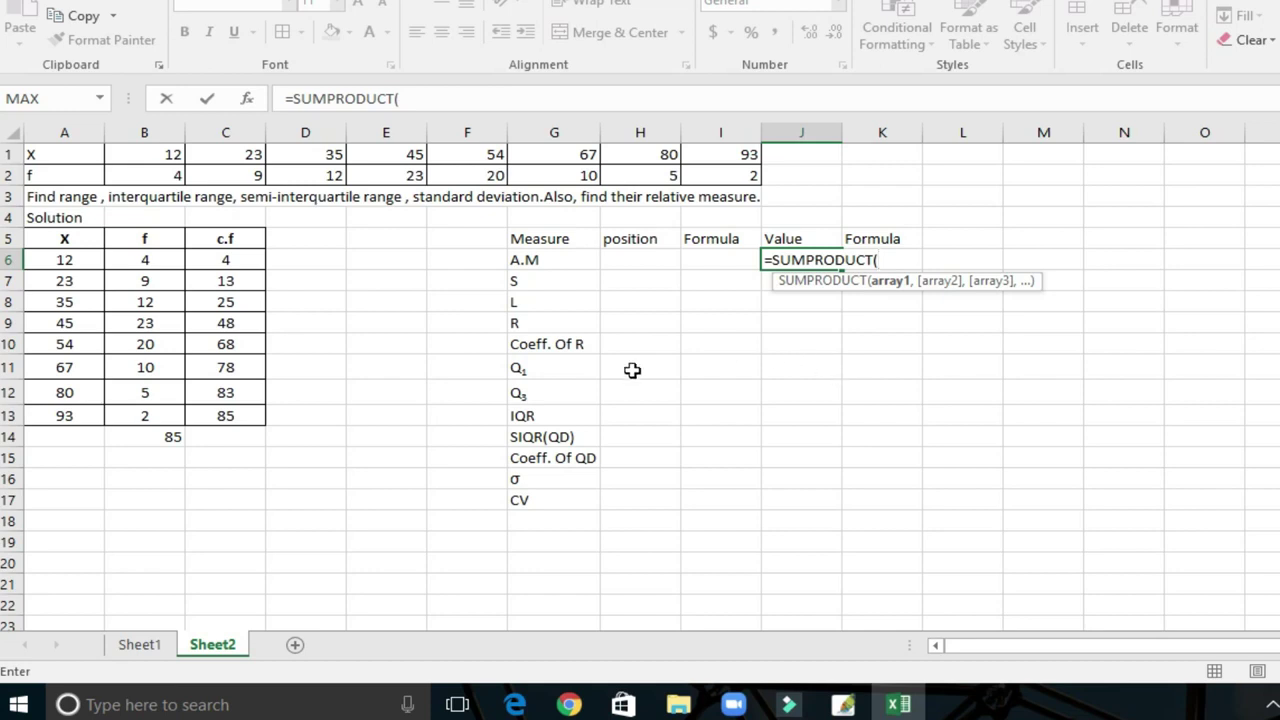
drag(148, 260, 158, 416)
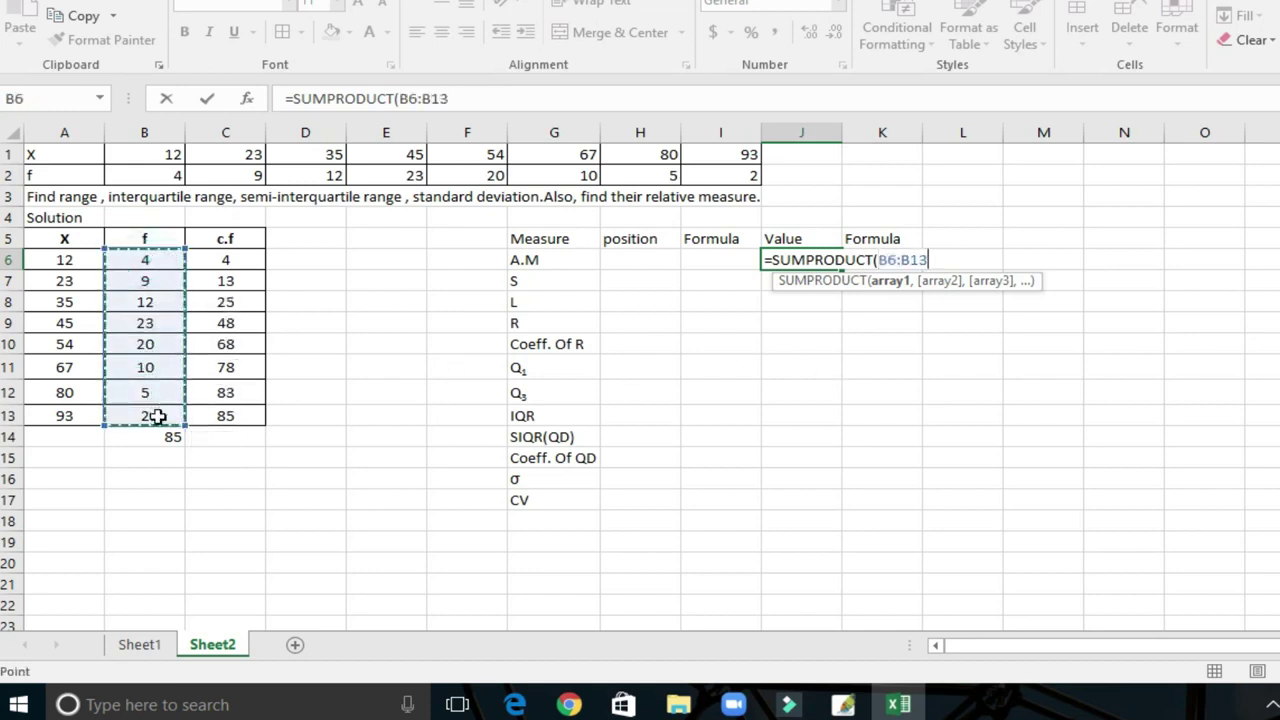
text(,)
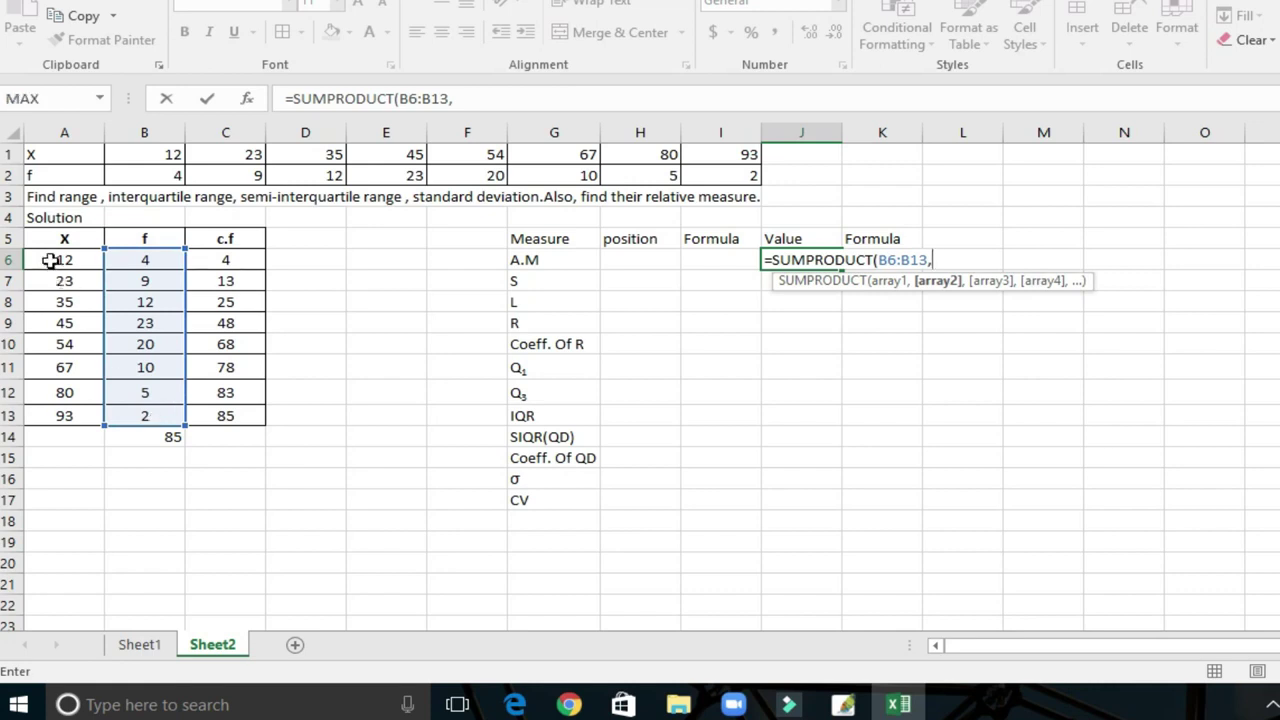
drag(52, 259, 58, 414)
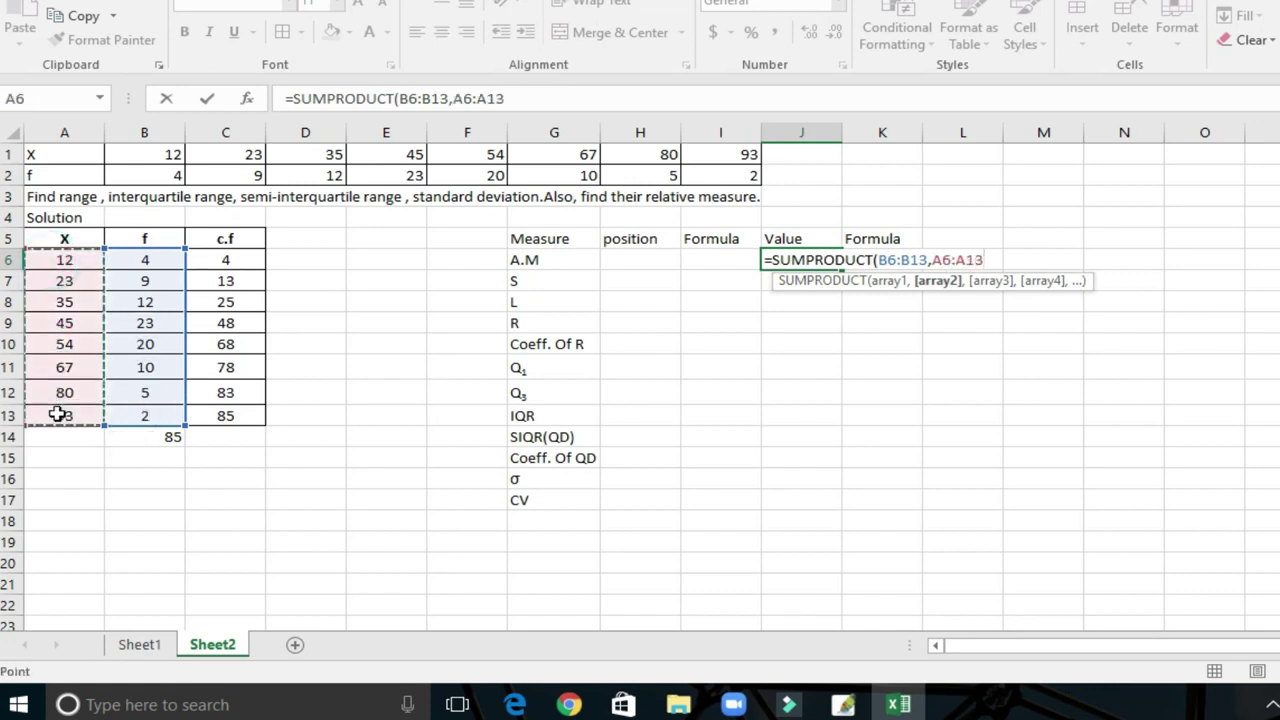
text()/)
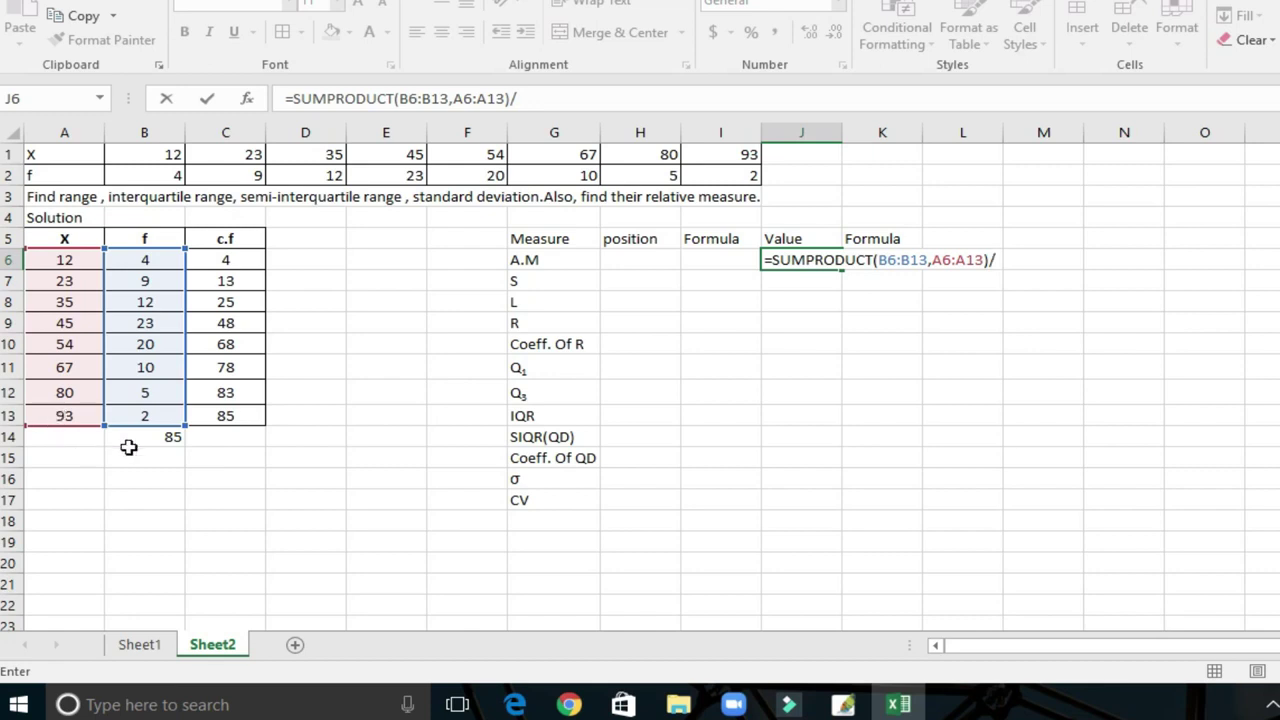
click(165, 440)
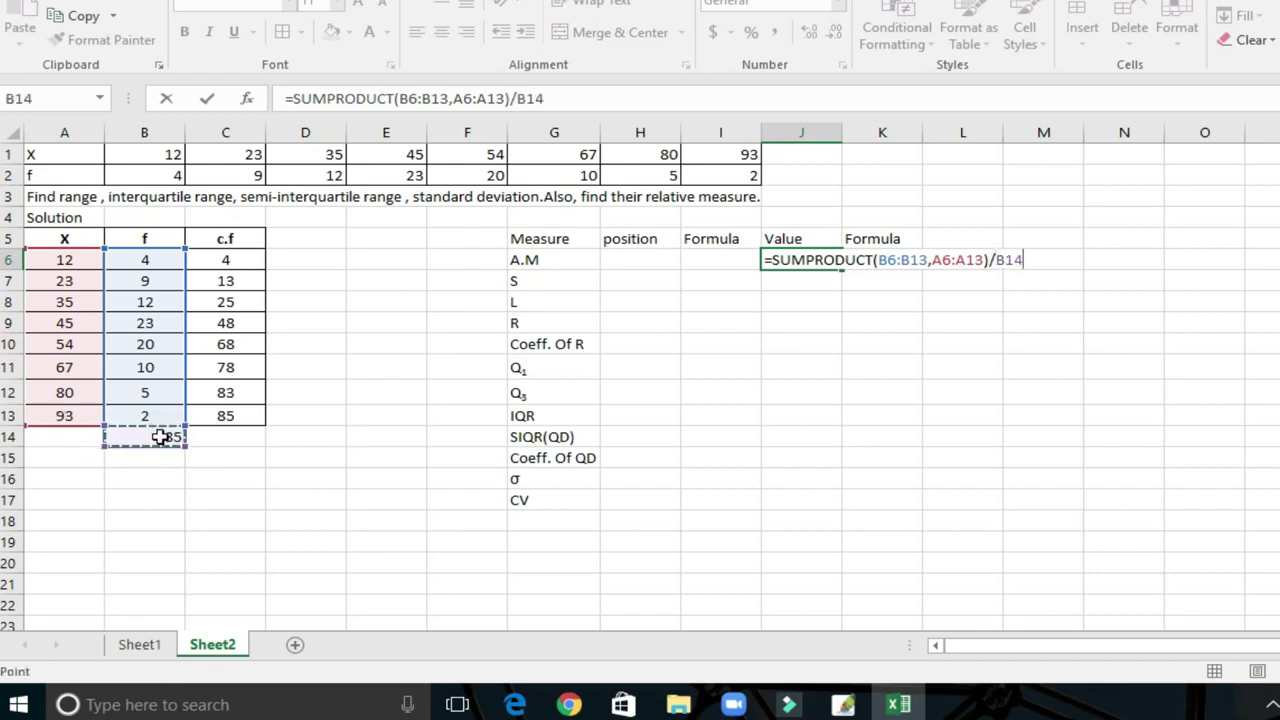
key(Return)
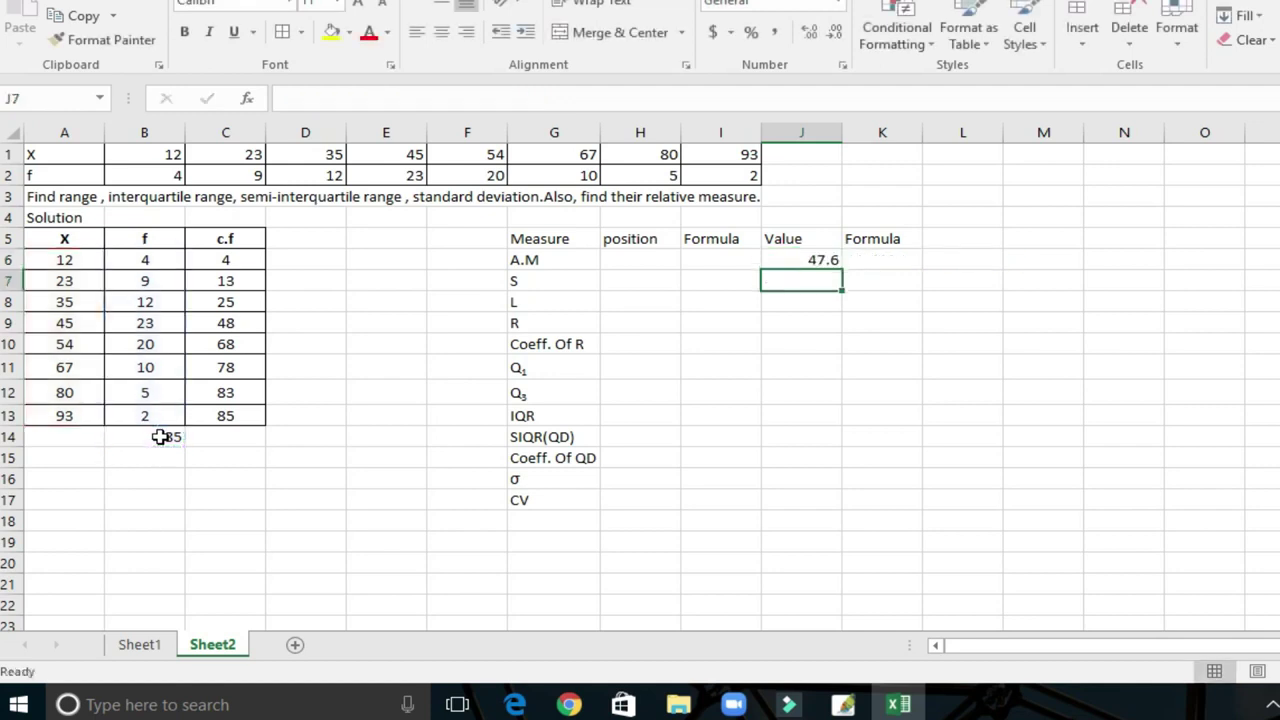
- Review the A.M formula in the formula bar, leaving it unchanged
click(210, 648)
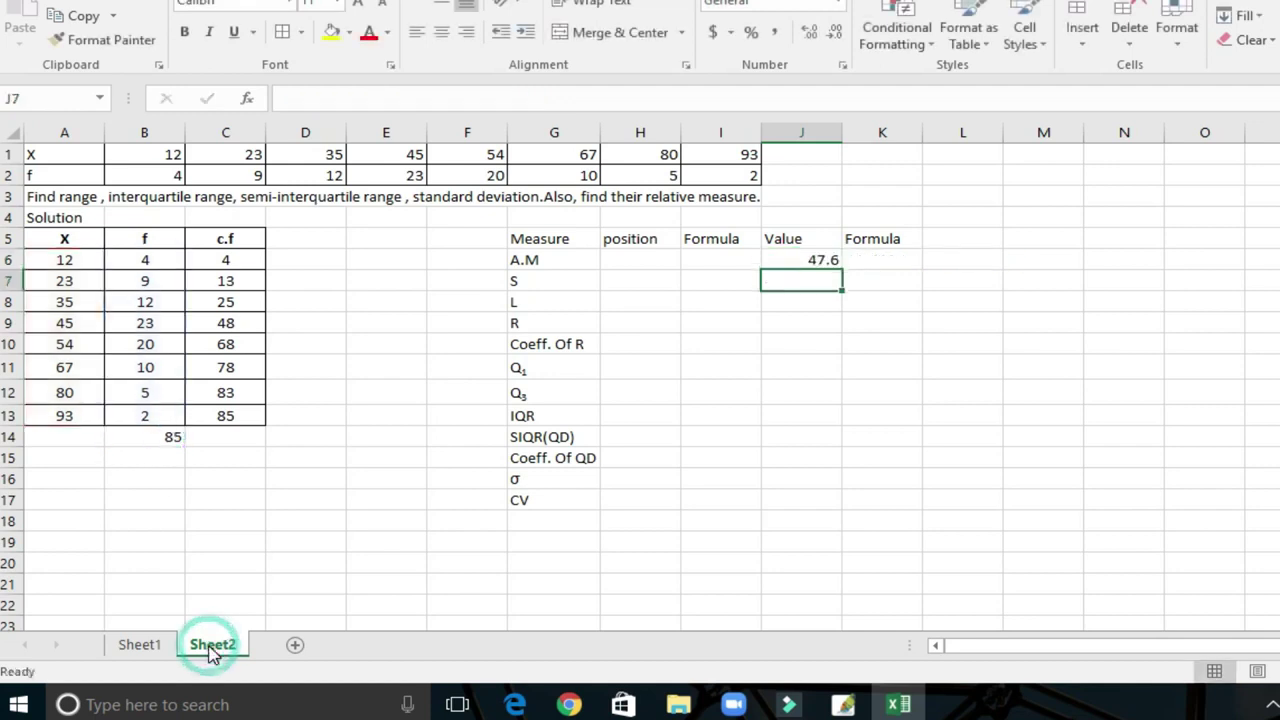
click(812, 260)
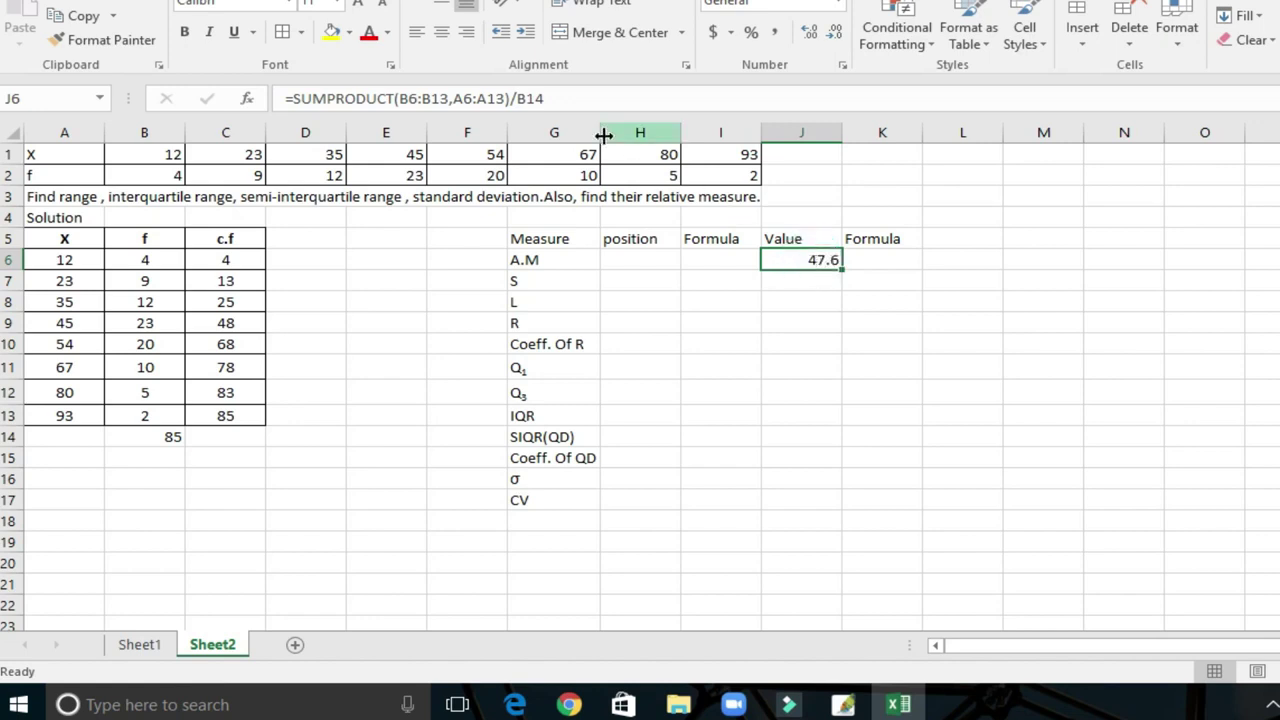
click(550, 98)
drag(483, 93, 276, 95)
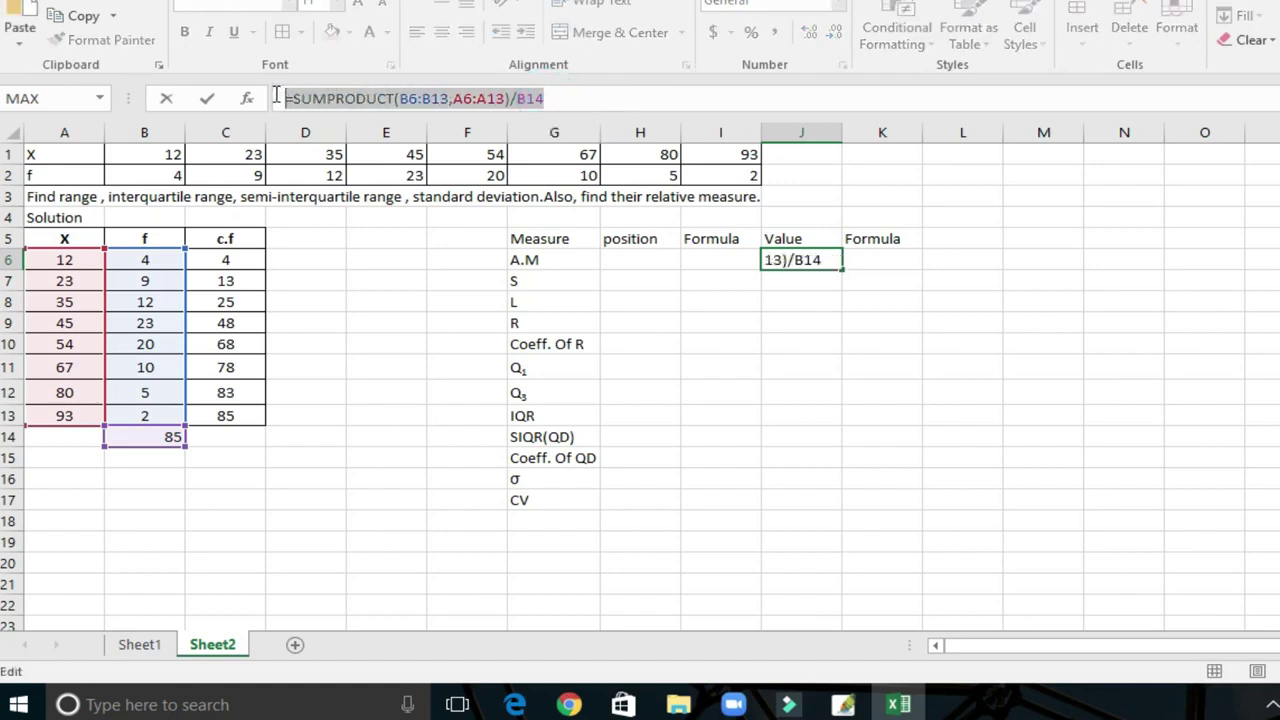
click(166, 100)
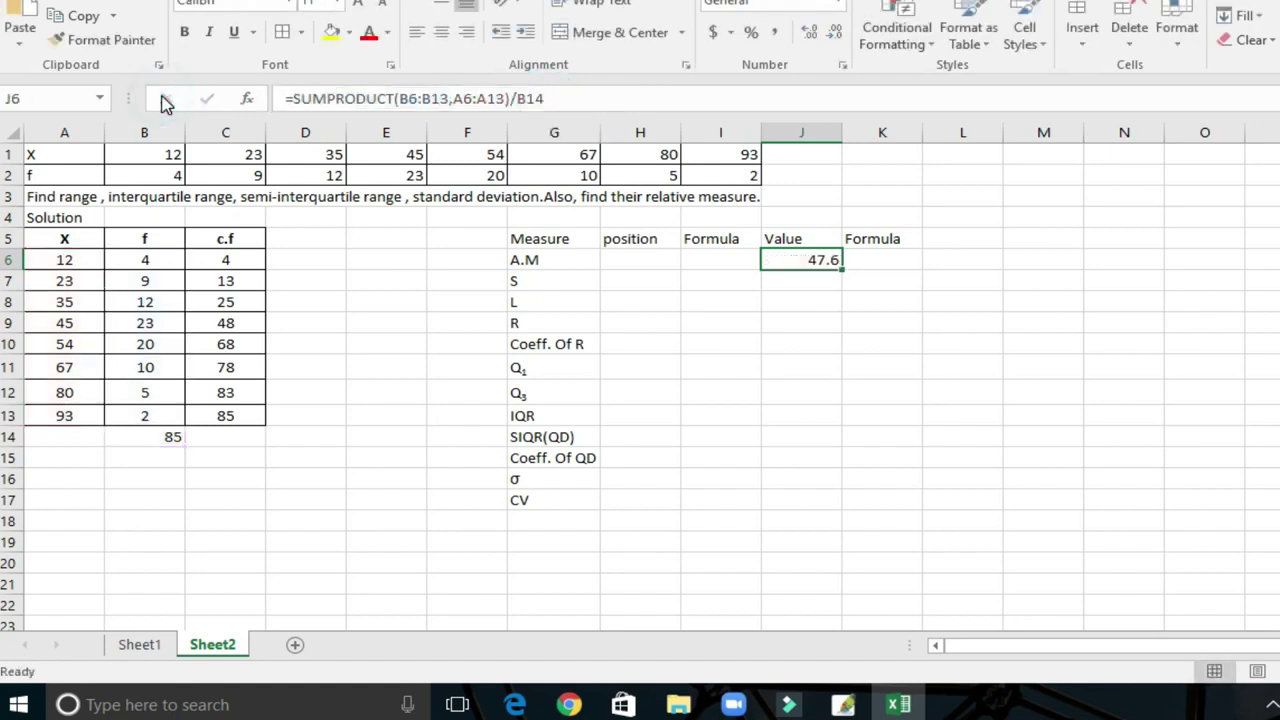
- Enter '=SUMPRODUCT(B6:B13,A6:A13)/B14 as text in K6 beside the A.M value
click(886, 259)
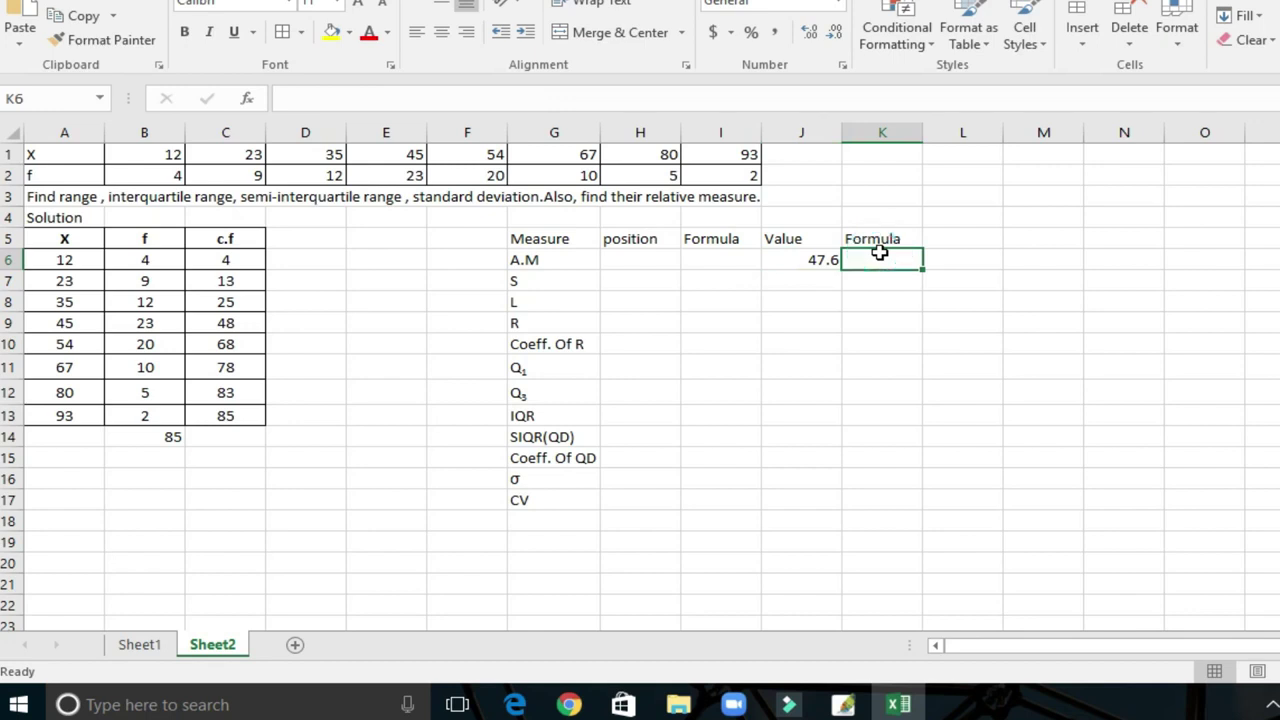
text(')
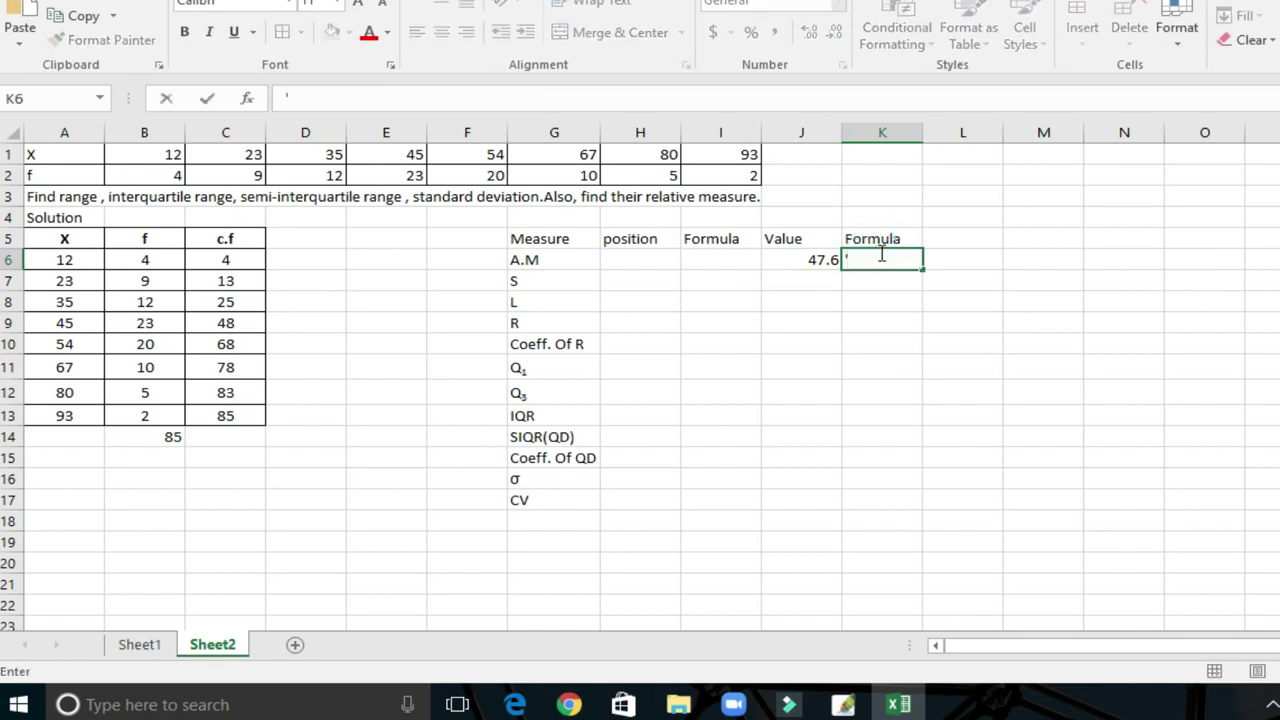
text(=SUMPRODUCT(B6:B13,A6:A13)/B14)
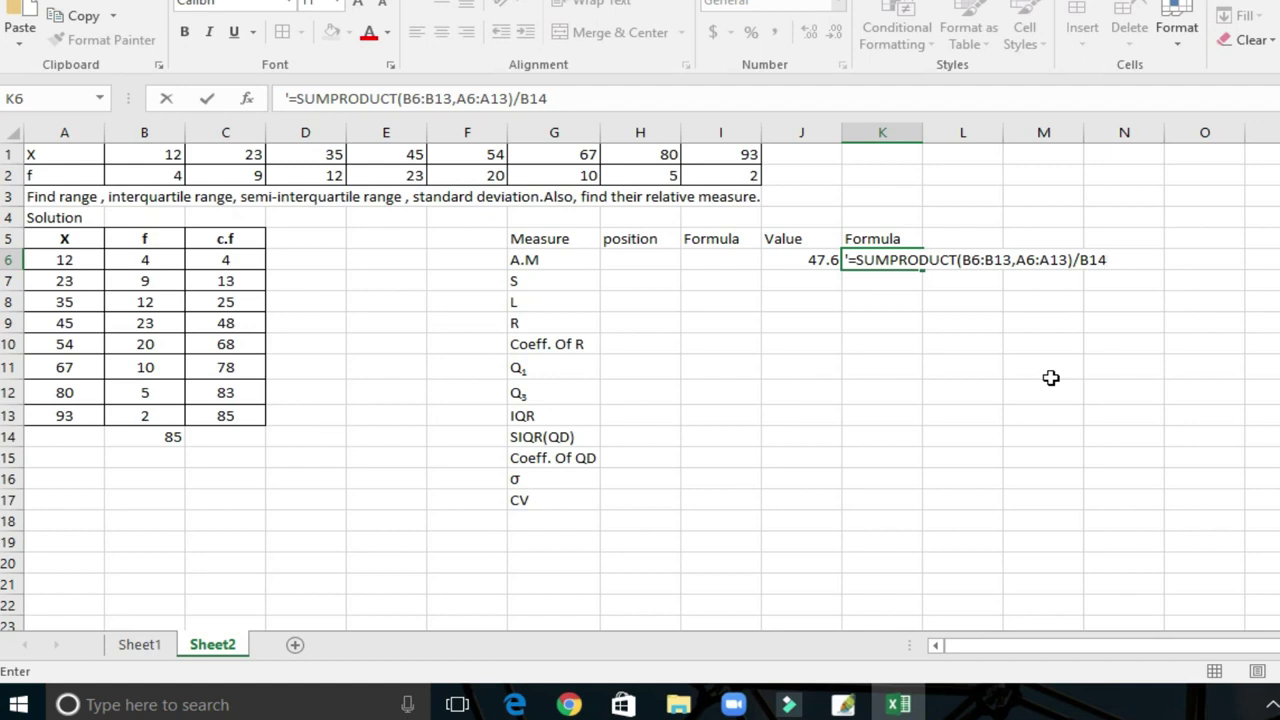
key(Return)
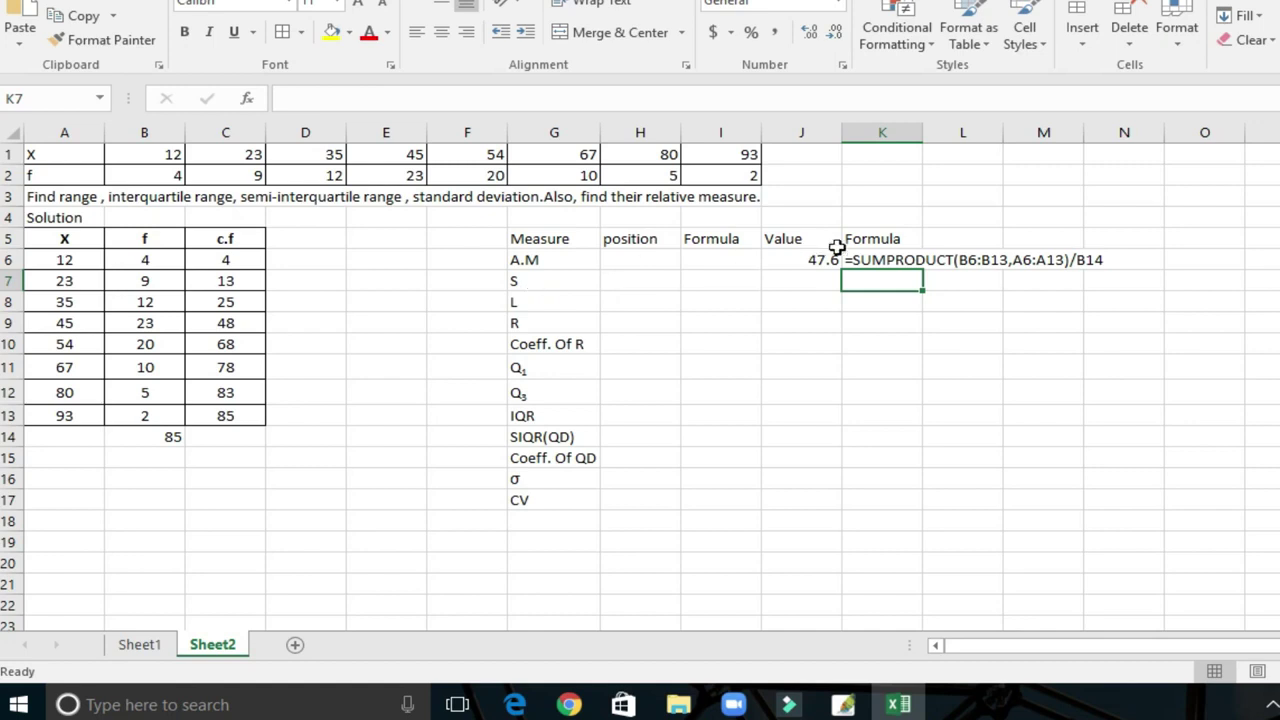
click(808, 290)
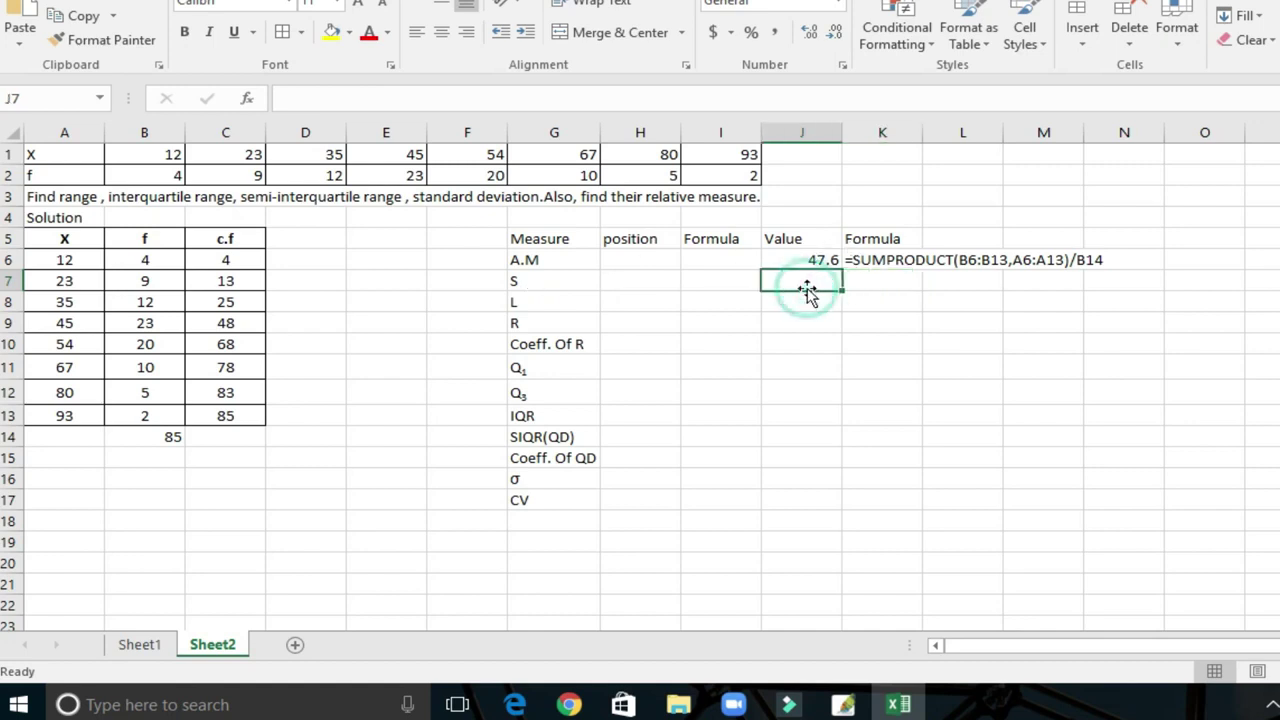
- Enter =MIN(A6:A13) in J7, giving S = 12
text(=)
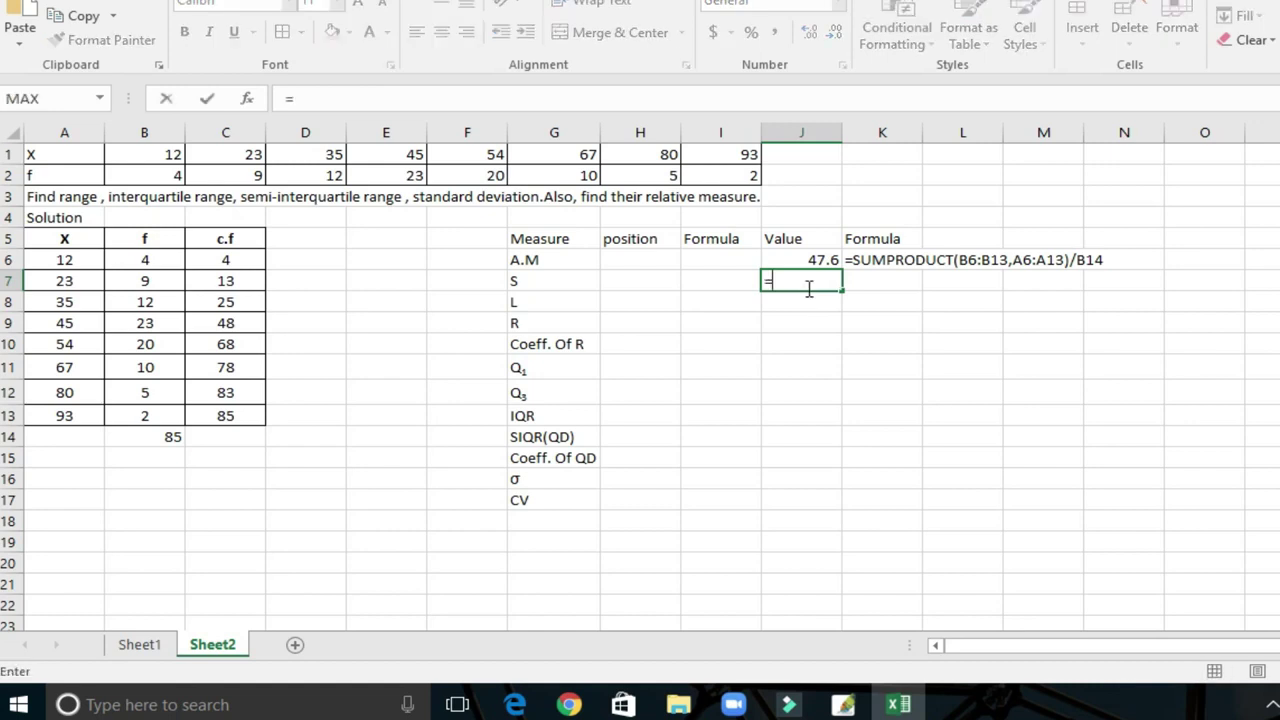
text(min)
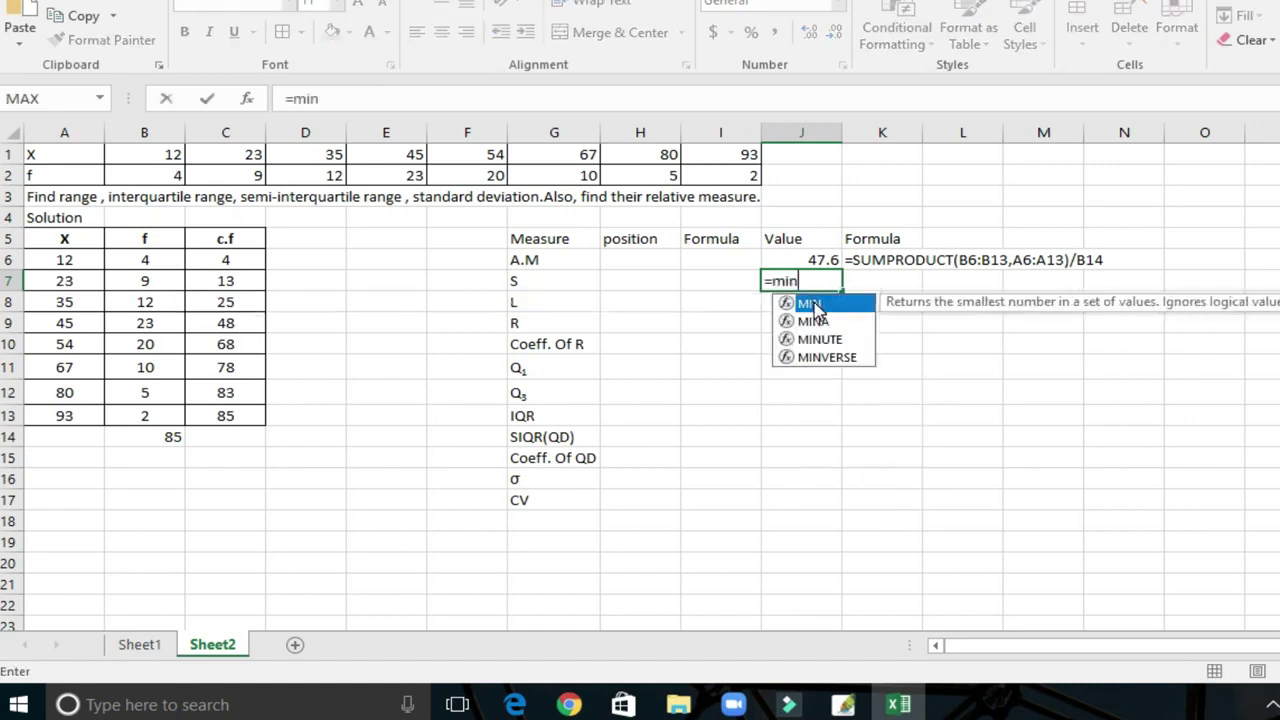
double_click(812, 304)
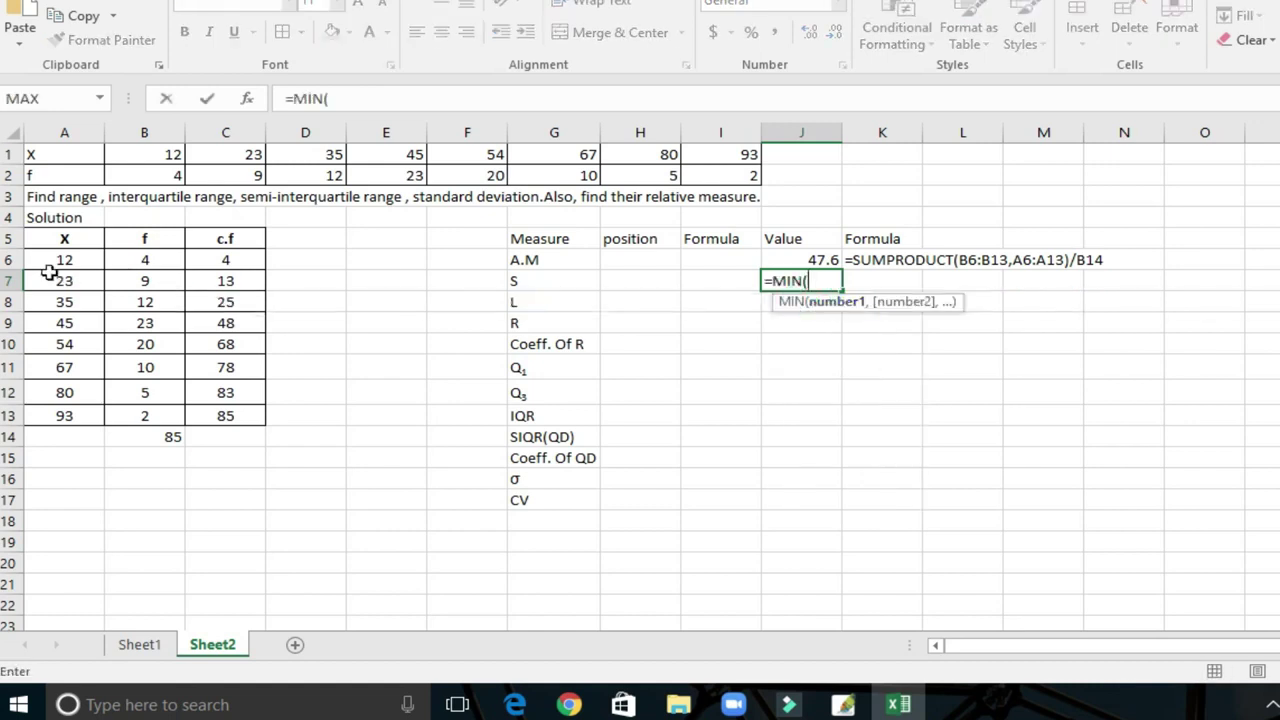
drag(50, 263, 58, 415)
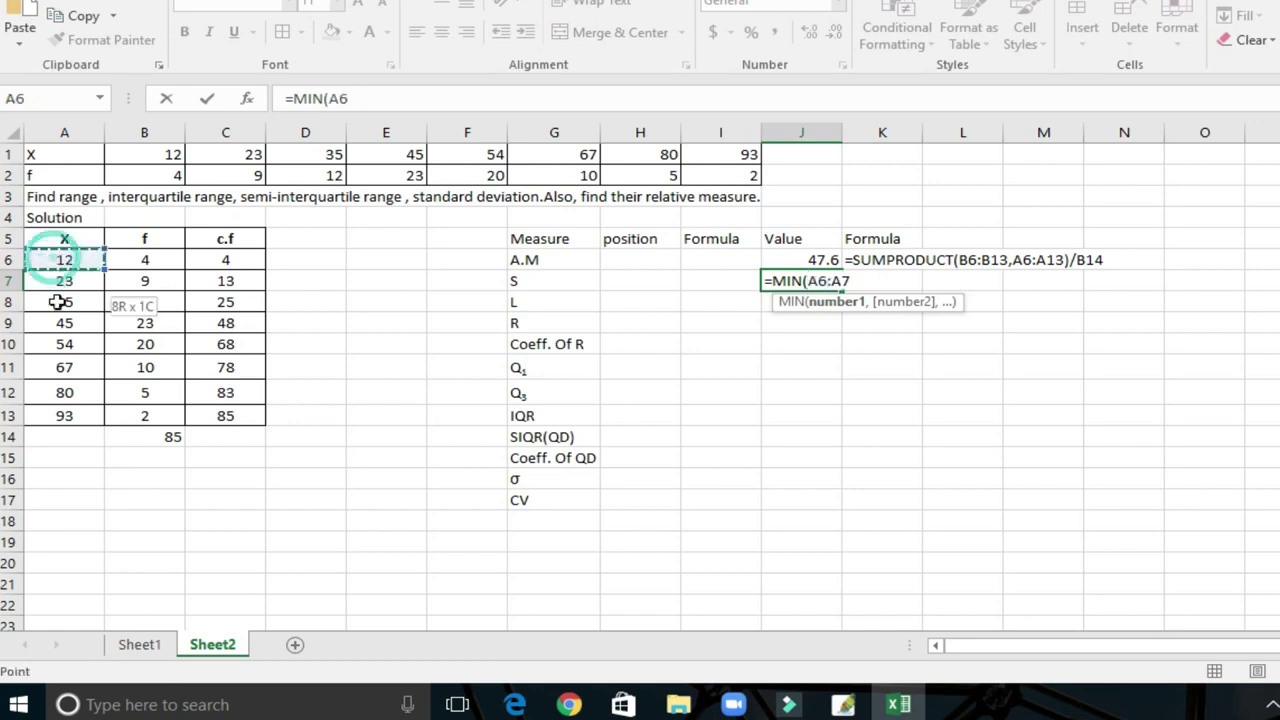
text())
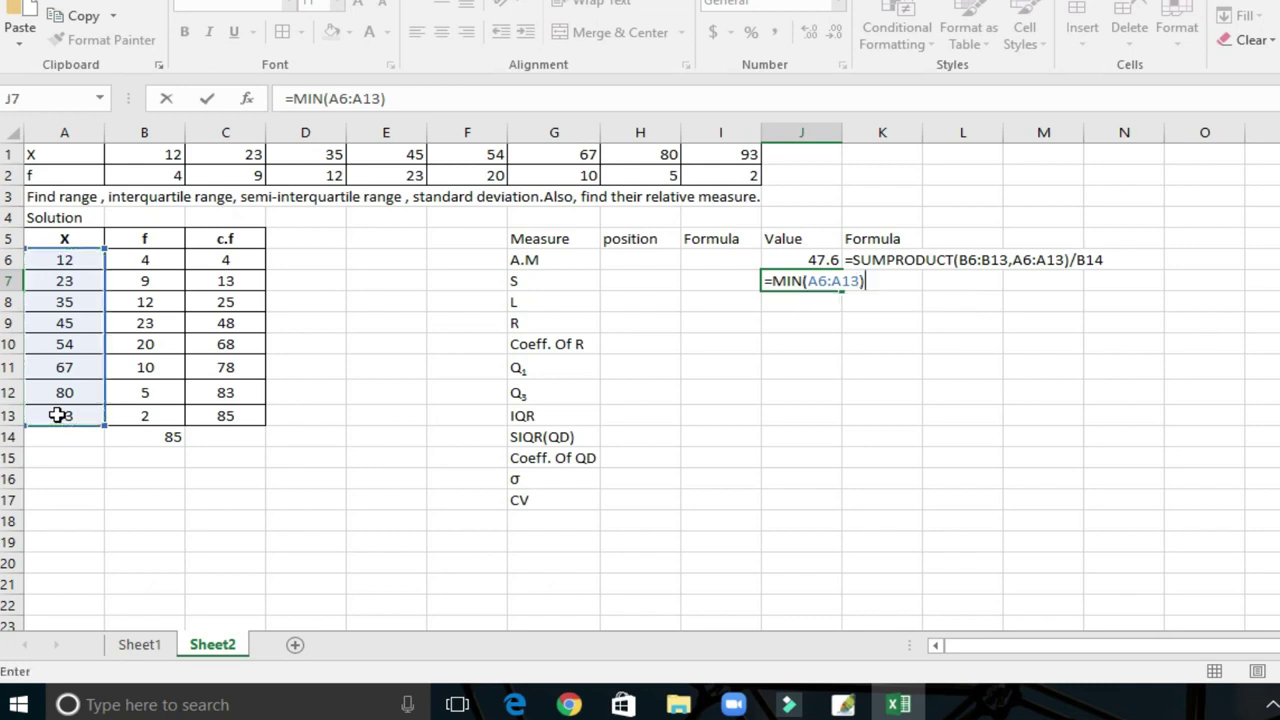
key(Return)
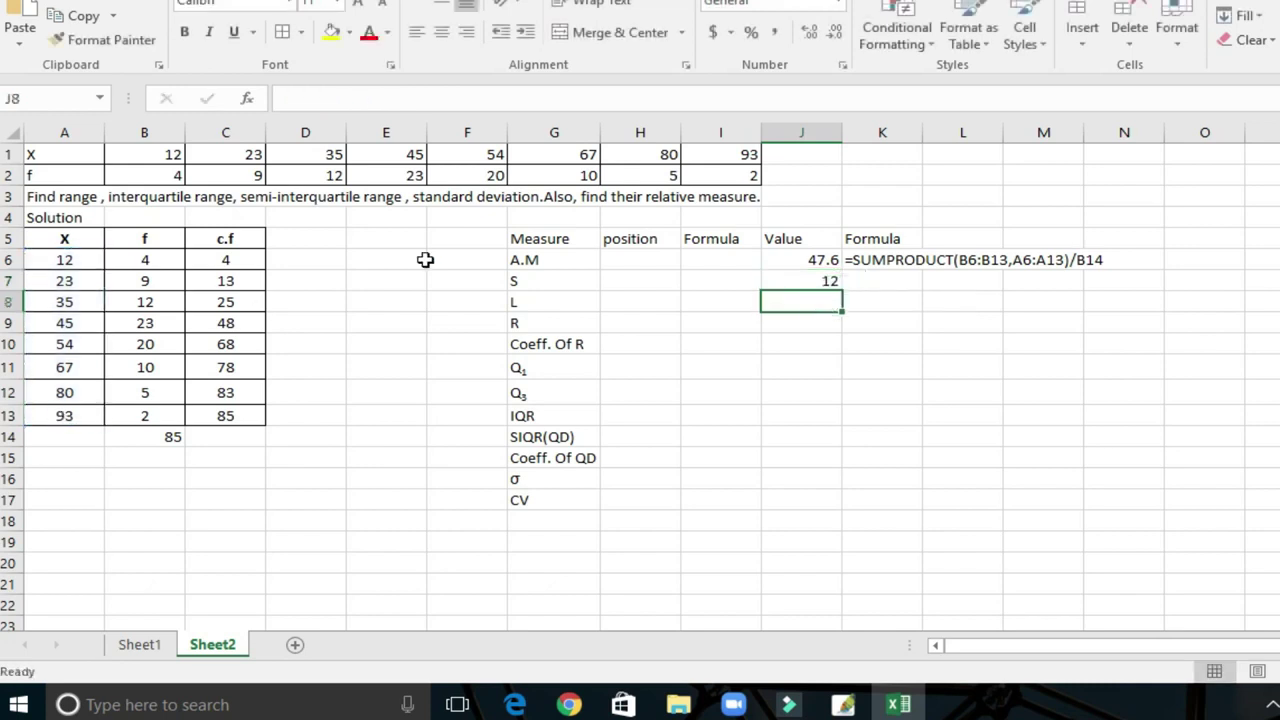
- Copy the =MIN(A6:A13) formula text into K7 as a label
click(802, 280)
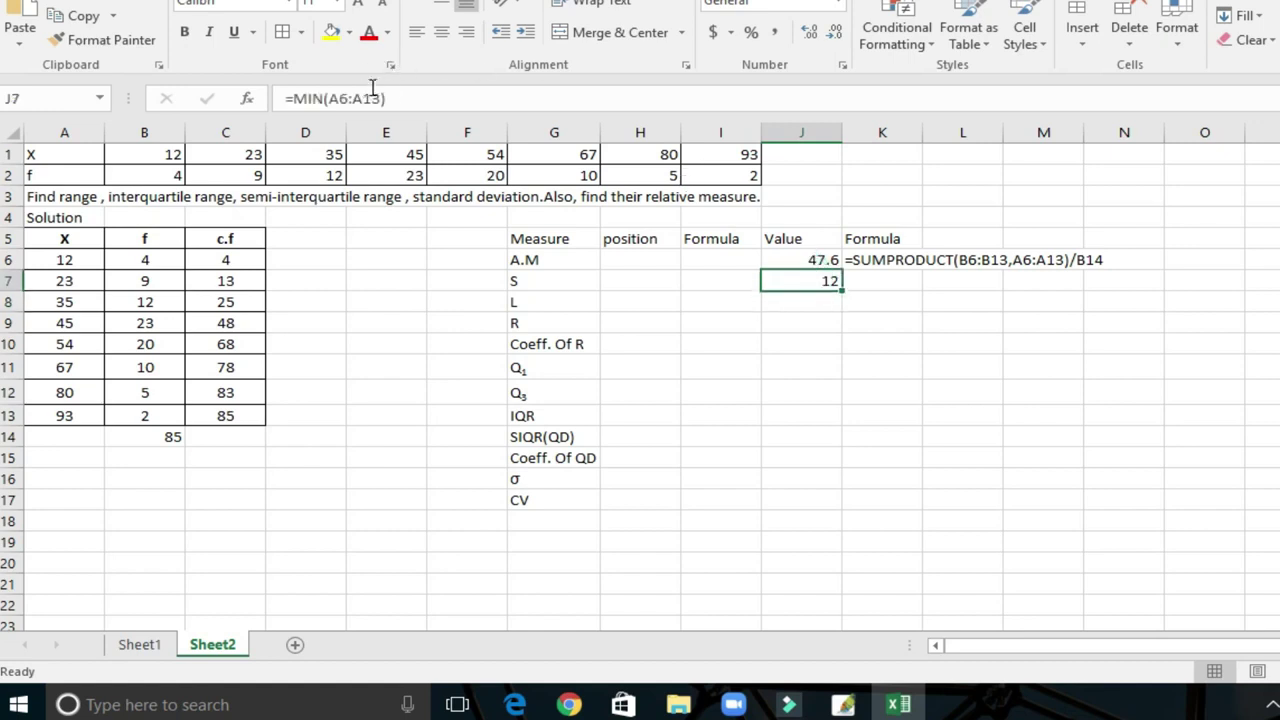
drag(394, 97, 285, 98)
key(ctrl+c)
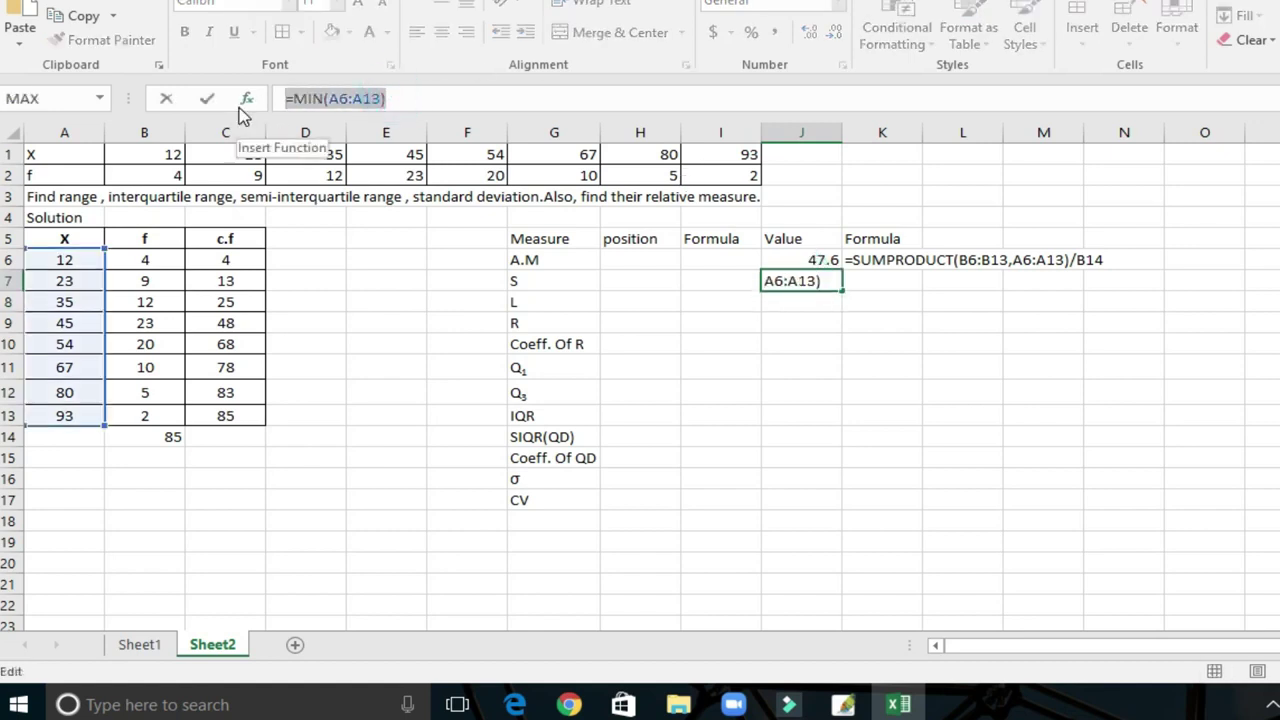
click(166, 99)
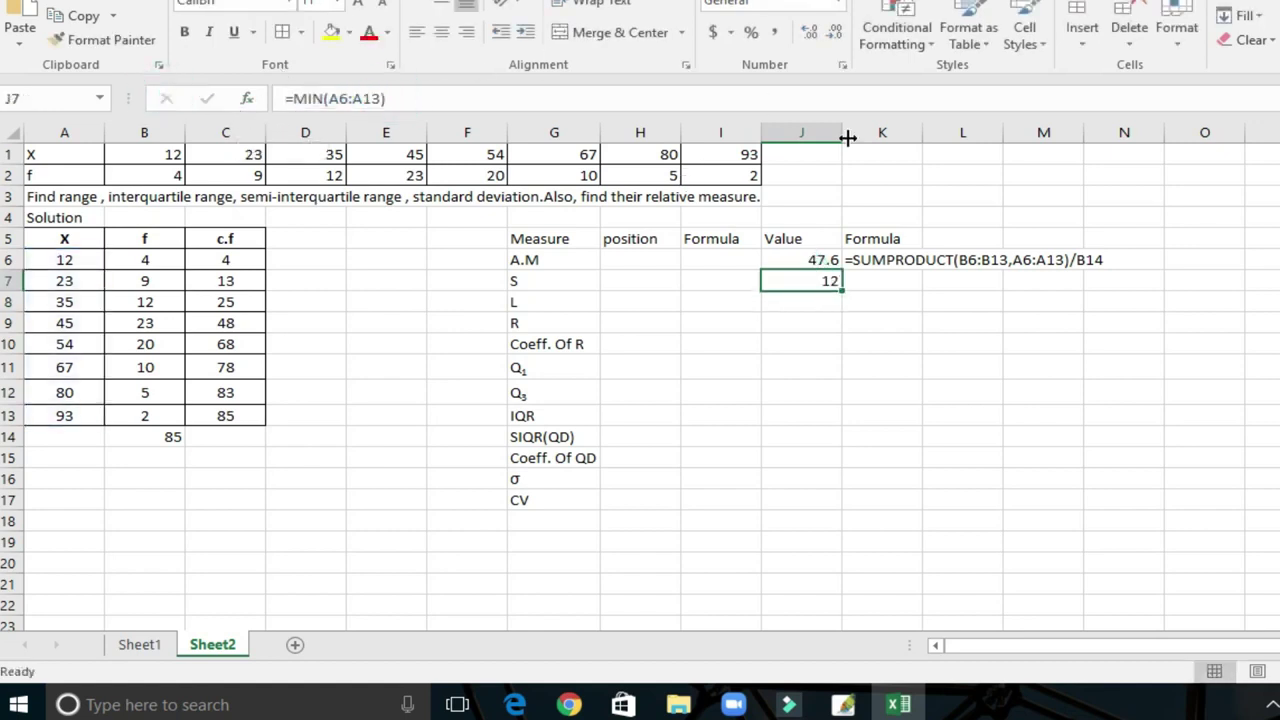
double_click(888, 282)
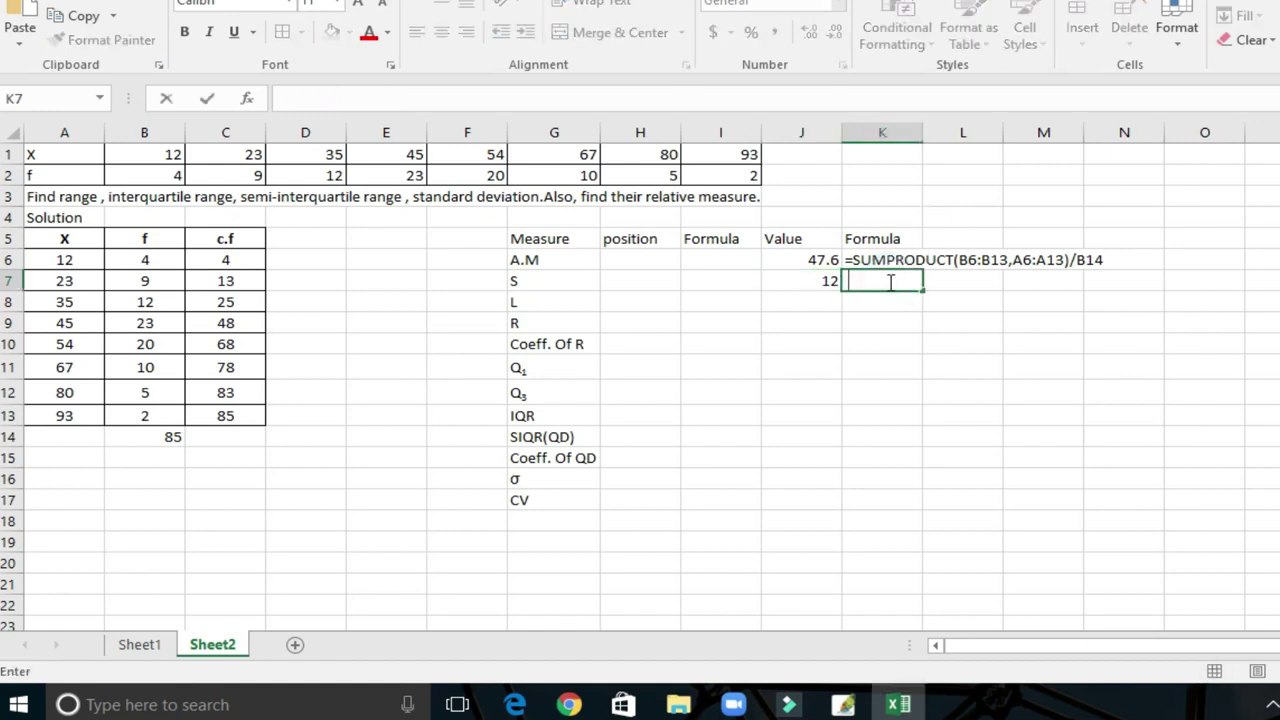
key(ctrl+v)
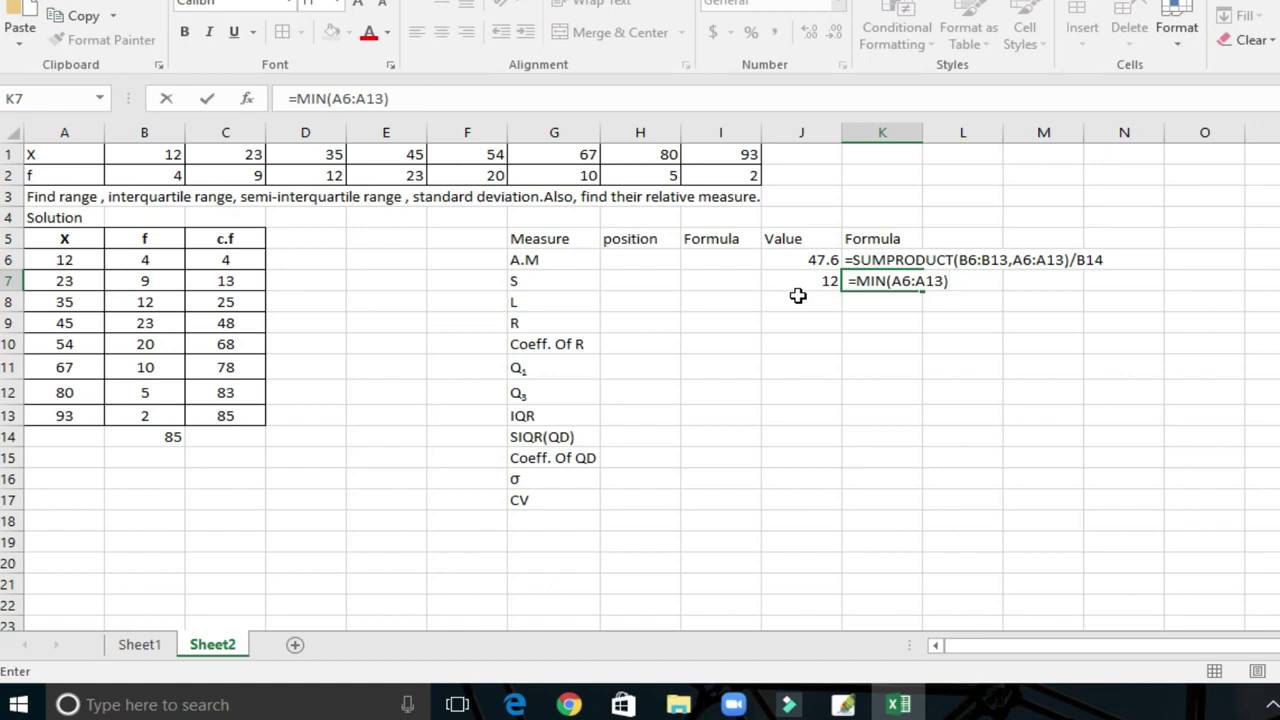
click(797, 295)
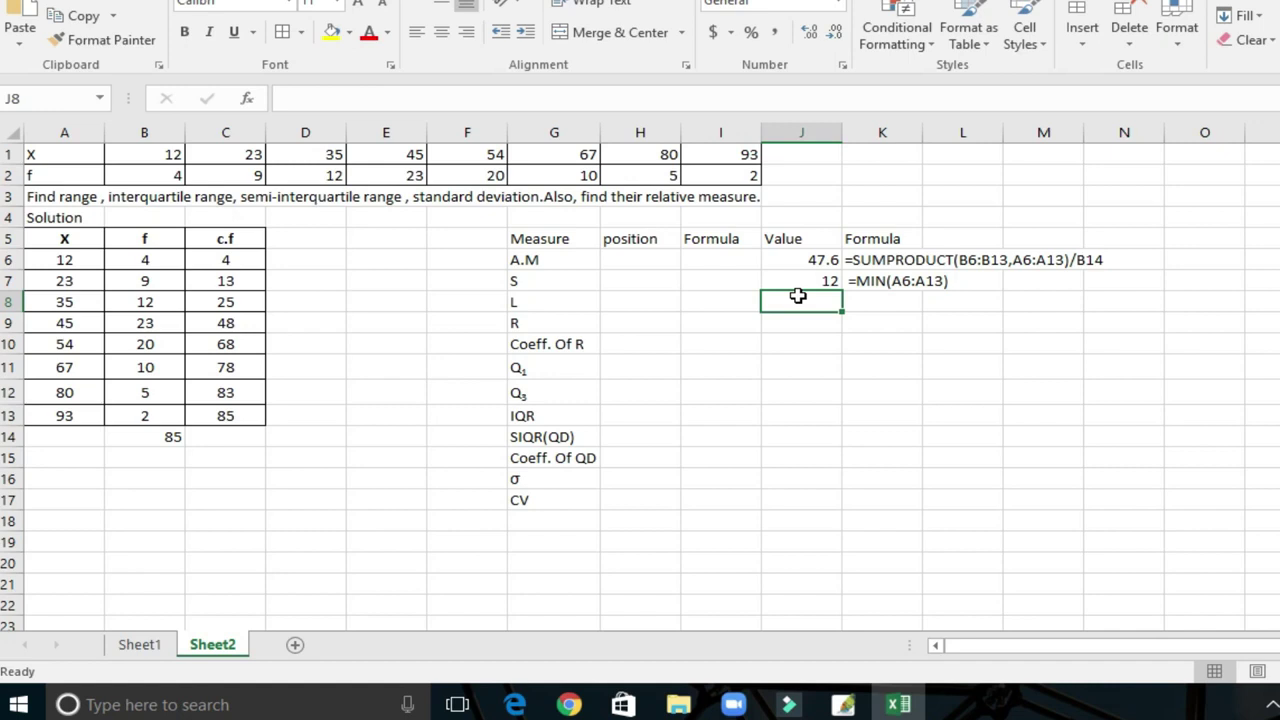
- Enter =MAX(A6:A13) in J8, giving L = 93
text(=max)
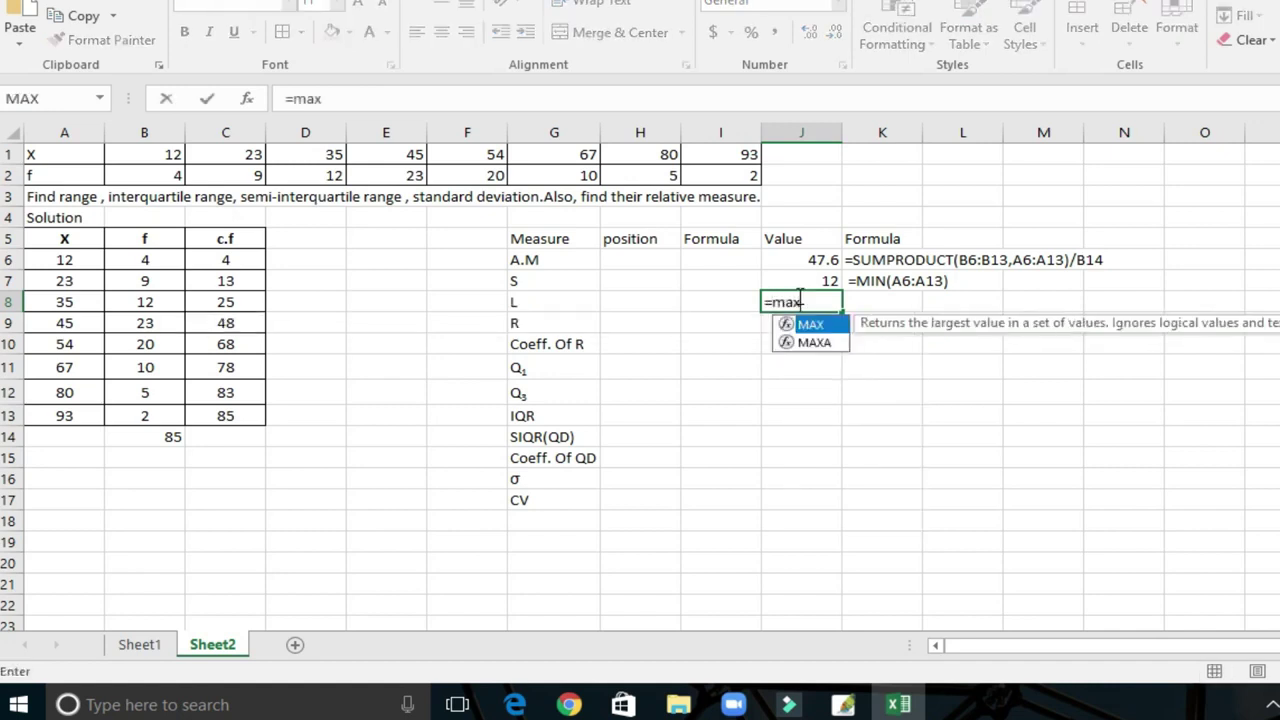
double_click(812, 325)
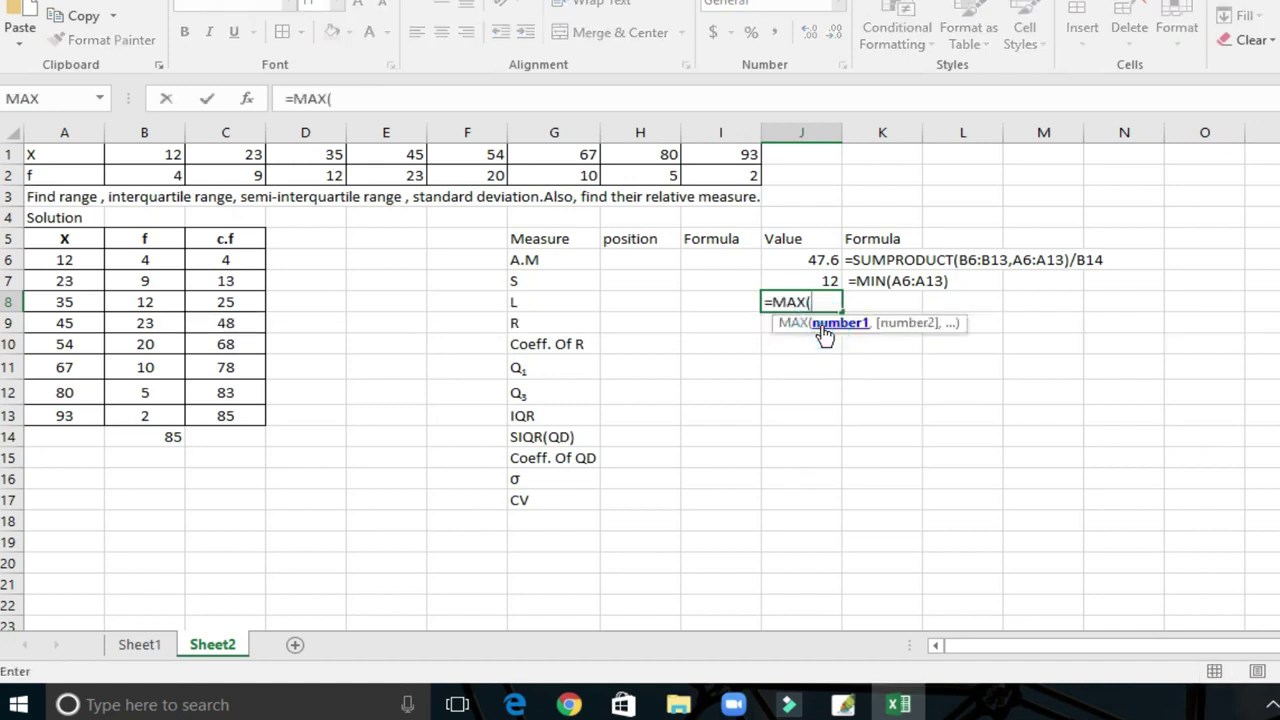
drag(60, 260, 84, 414)
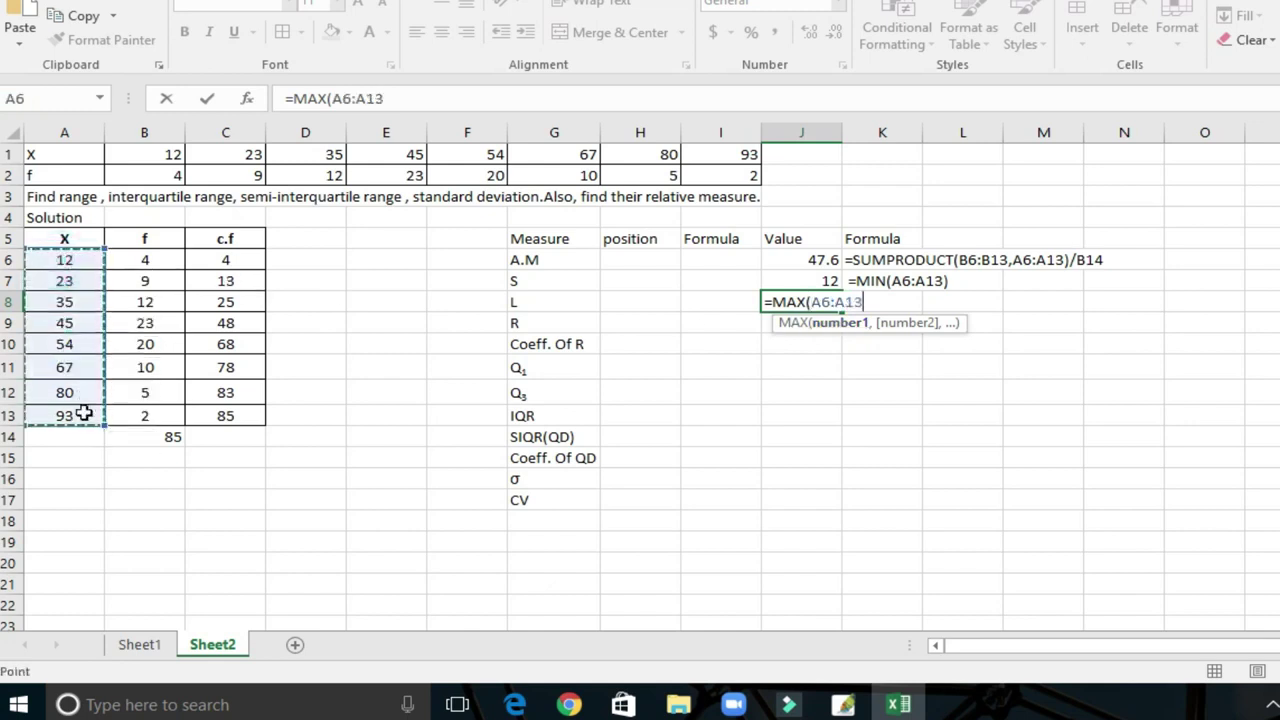
text())
key(Return)
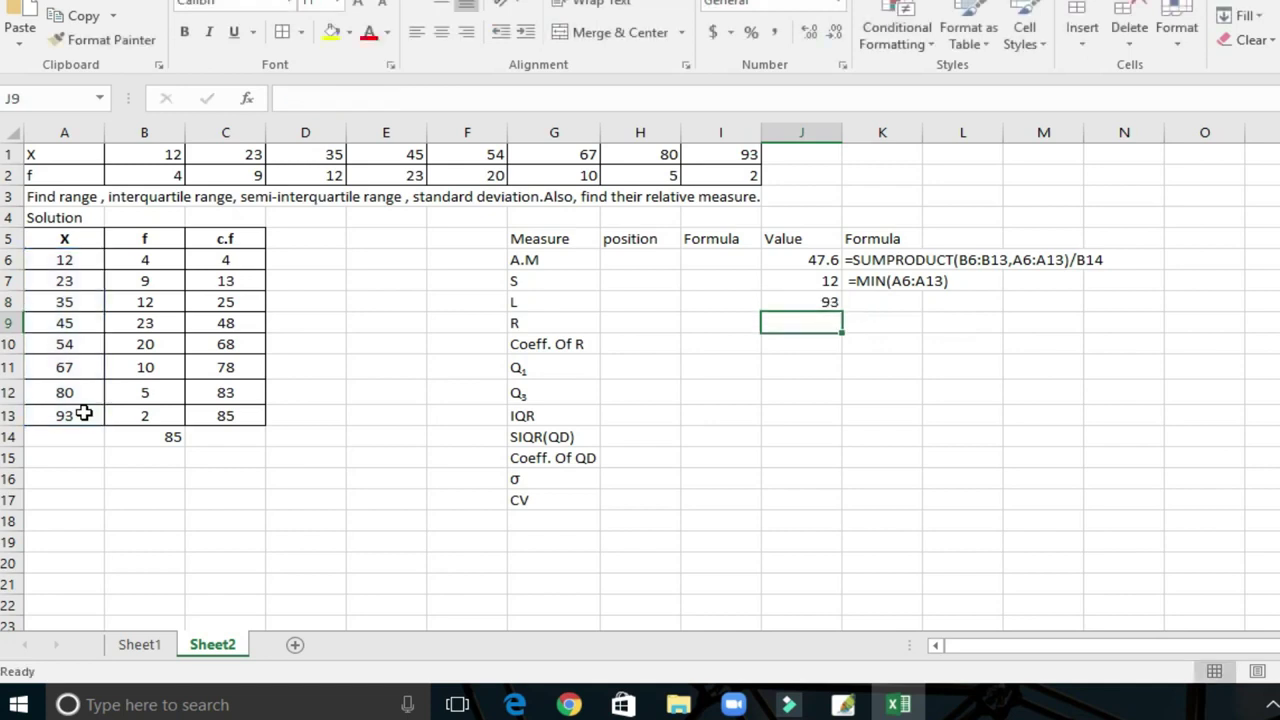
- Paste the =MAX(A6:A13) formula as text into K8 after an apostrophe
click(811, 303)
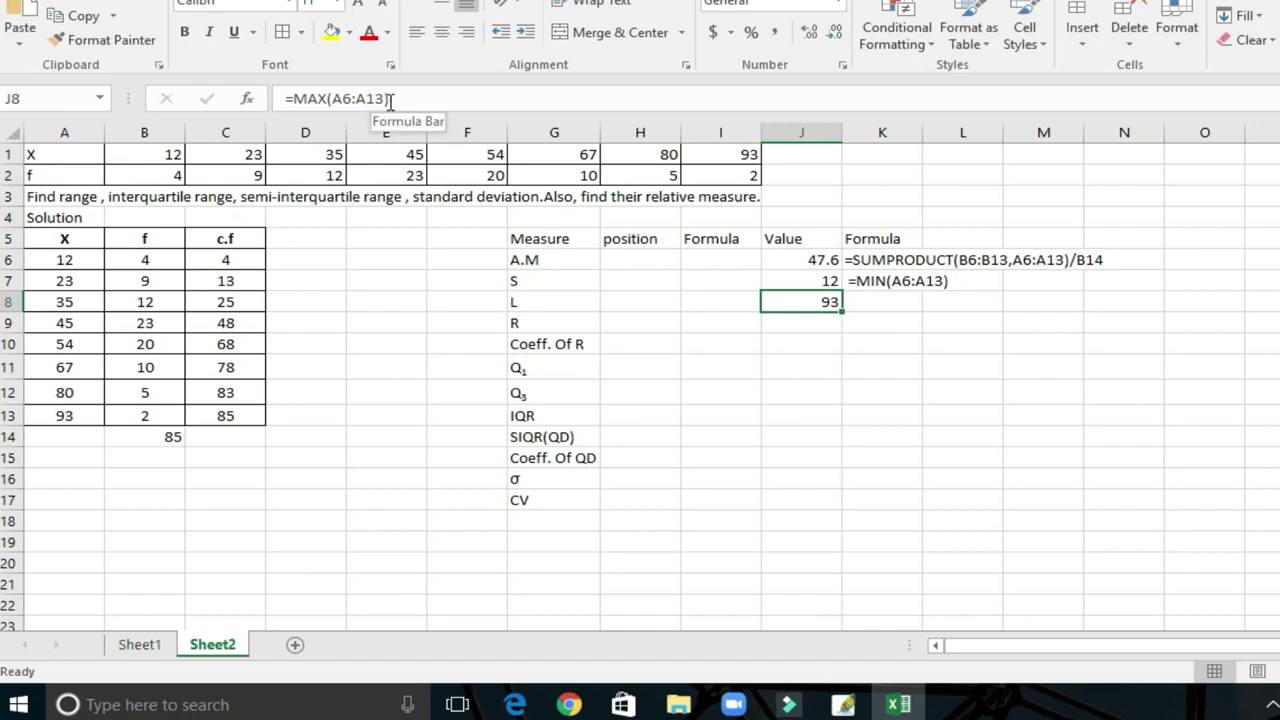
drag(388, 99, 262, 102)
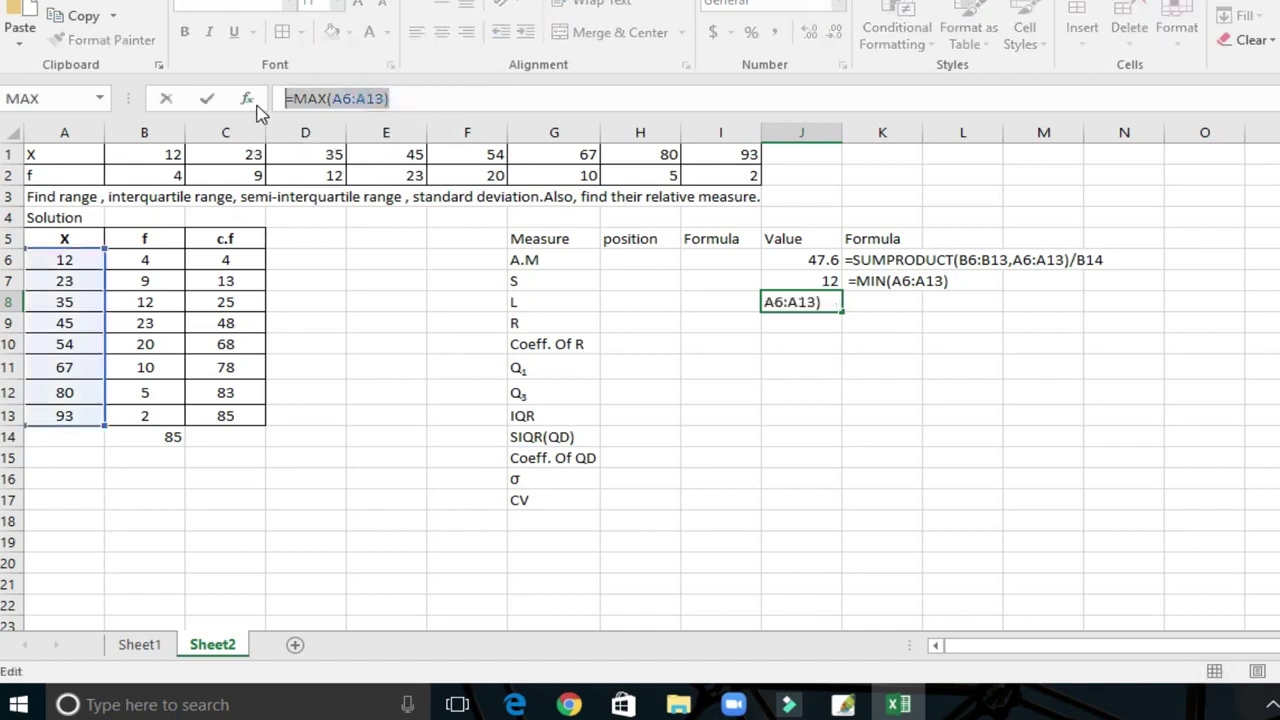
click(167, 98)
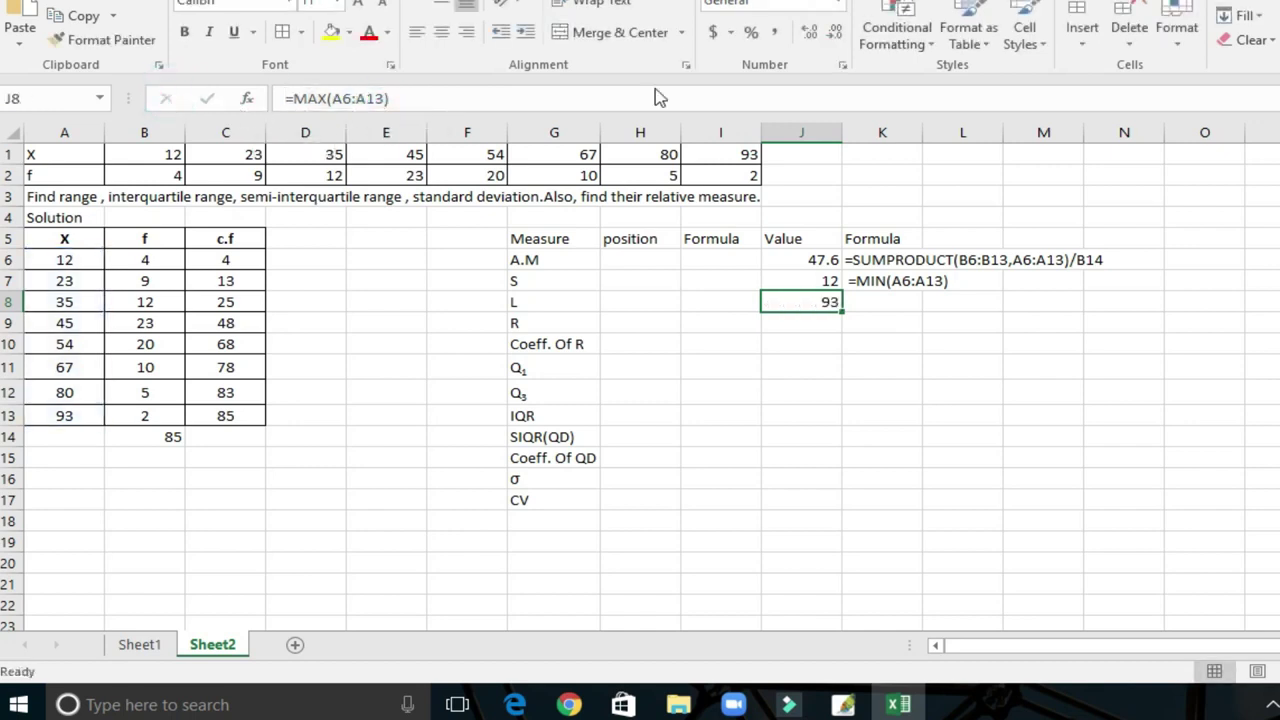
click(872, 304)
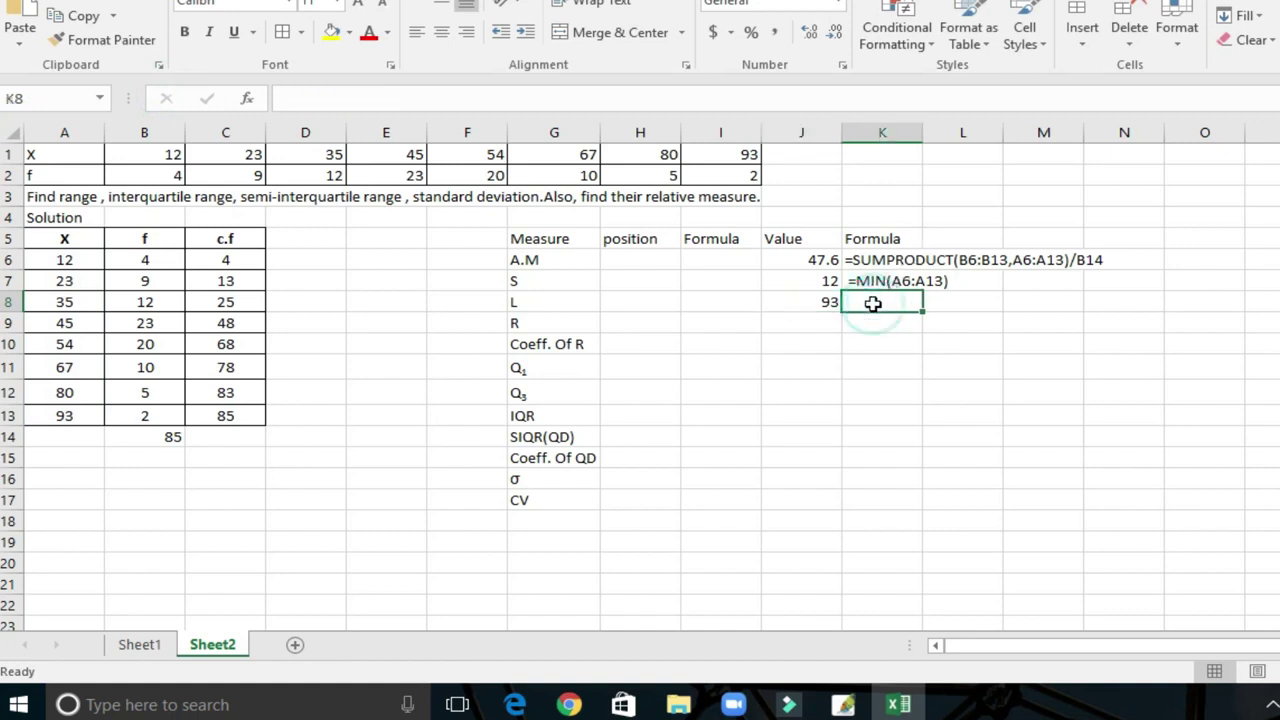
text(')
key(ctrl+v)
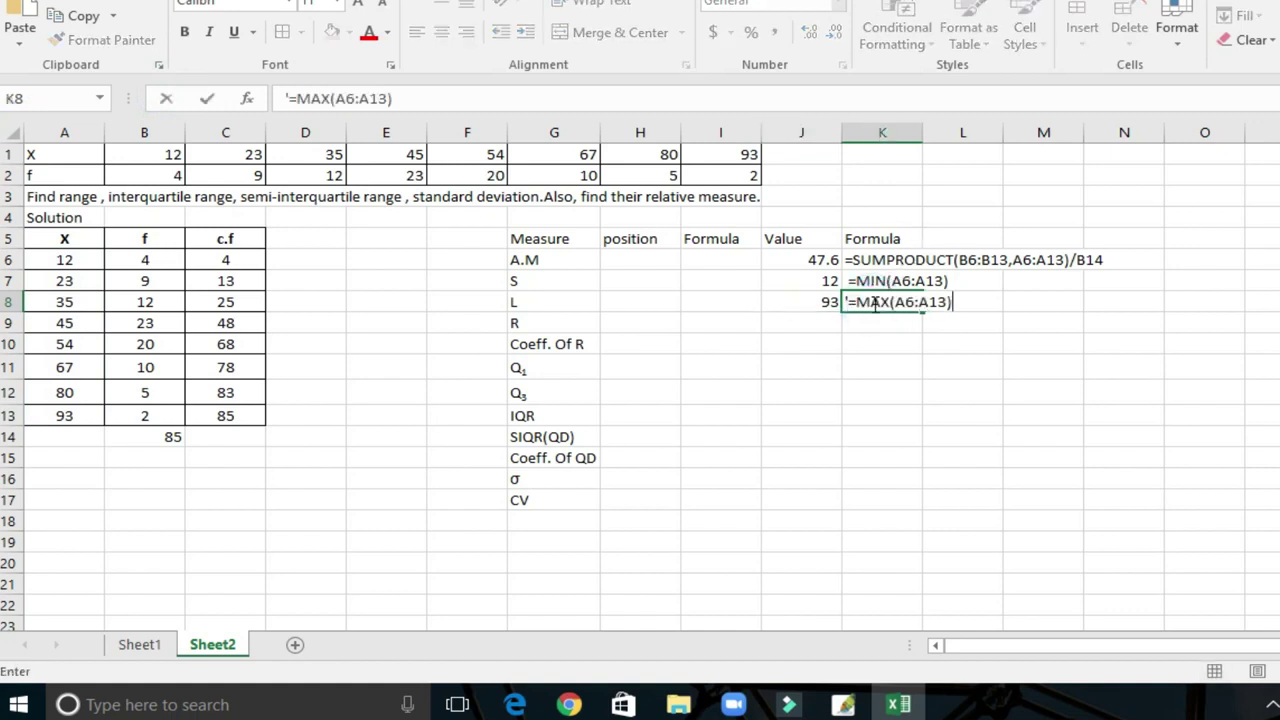
click(775, 320)
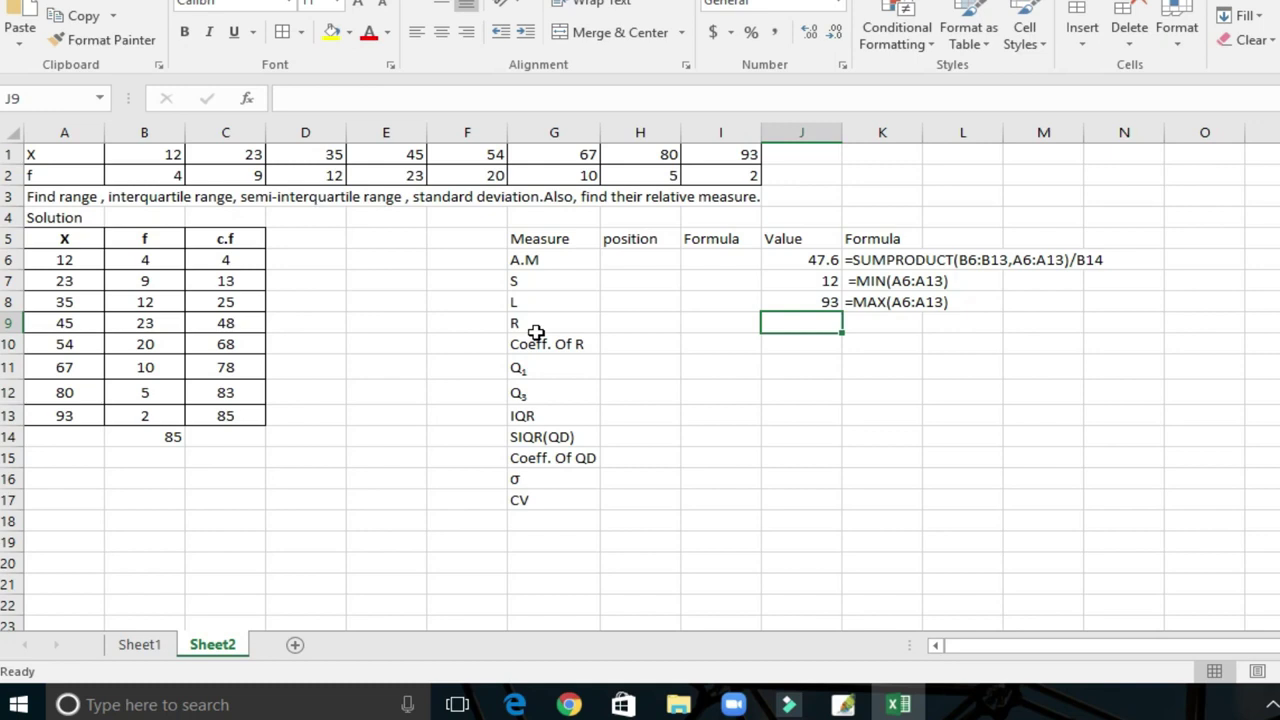
- Enter =J8-J7 in J9, giving the range R = 81
text(=)
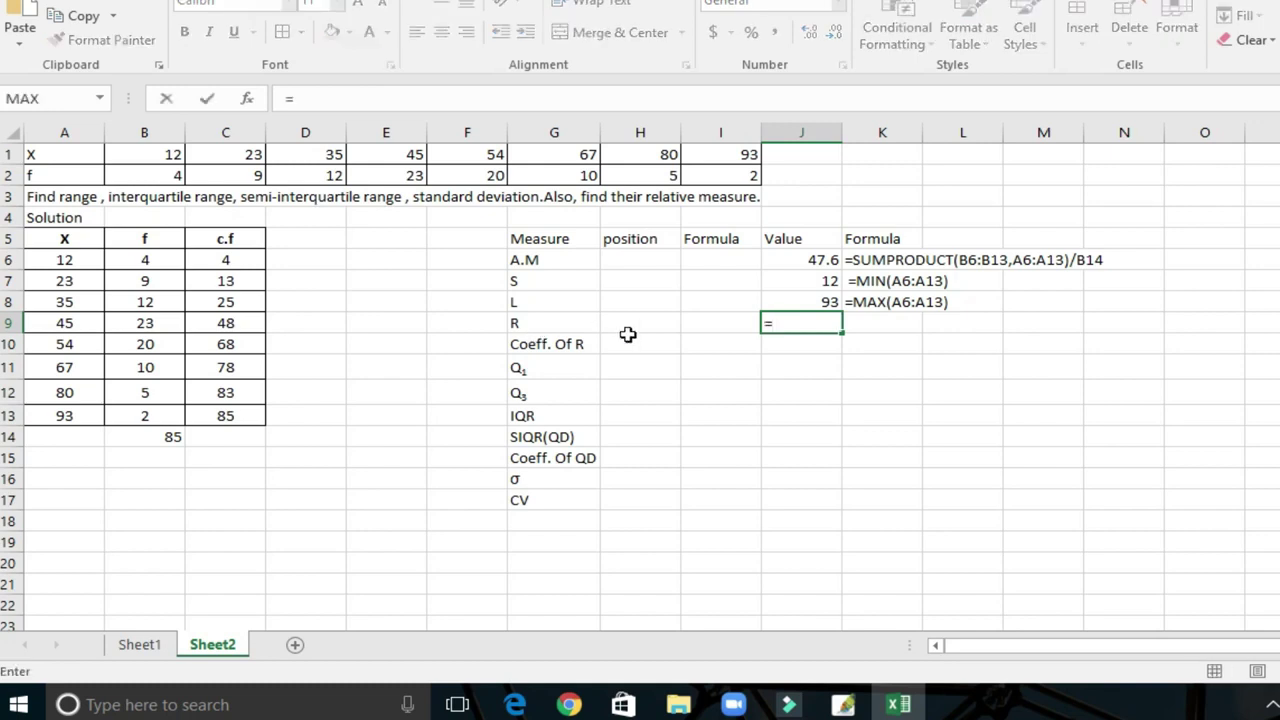
click(802, 302)
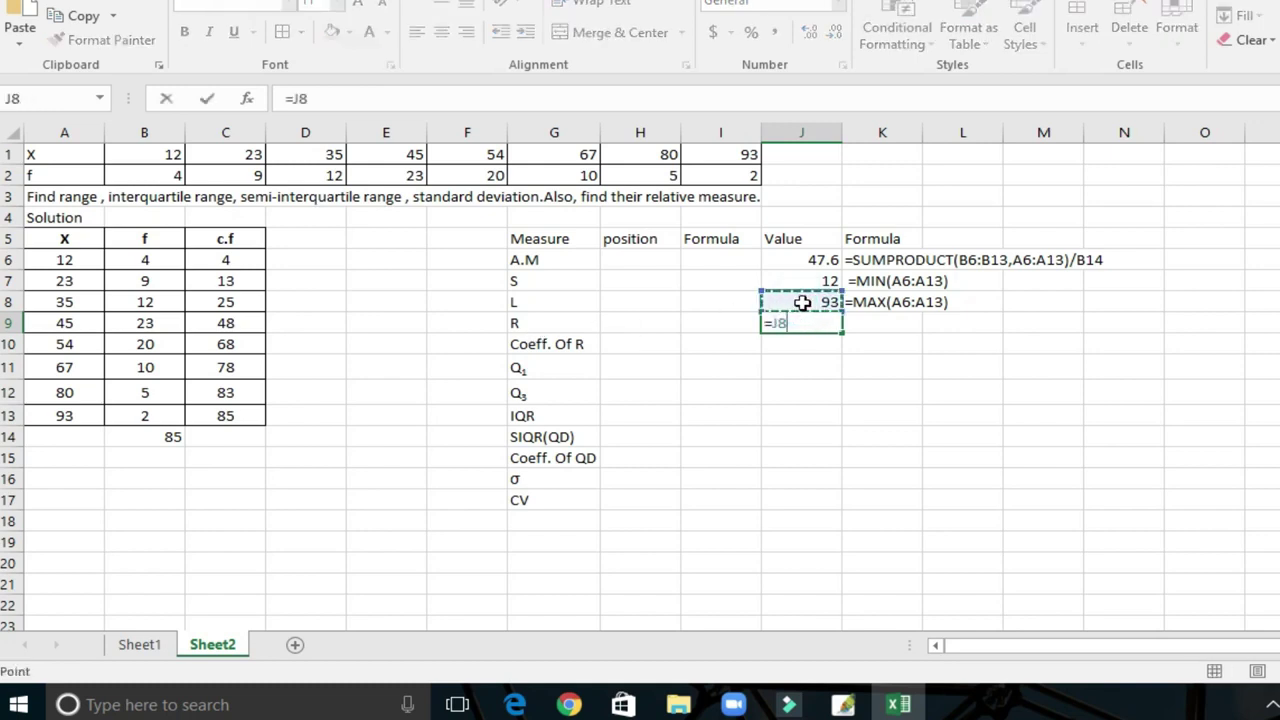
text(-)
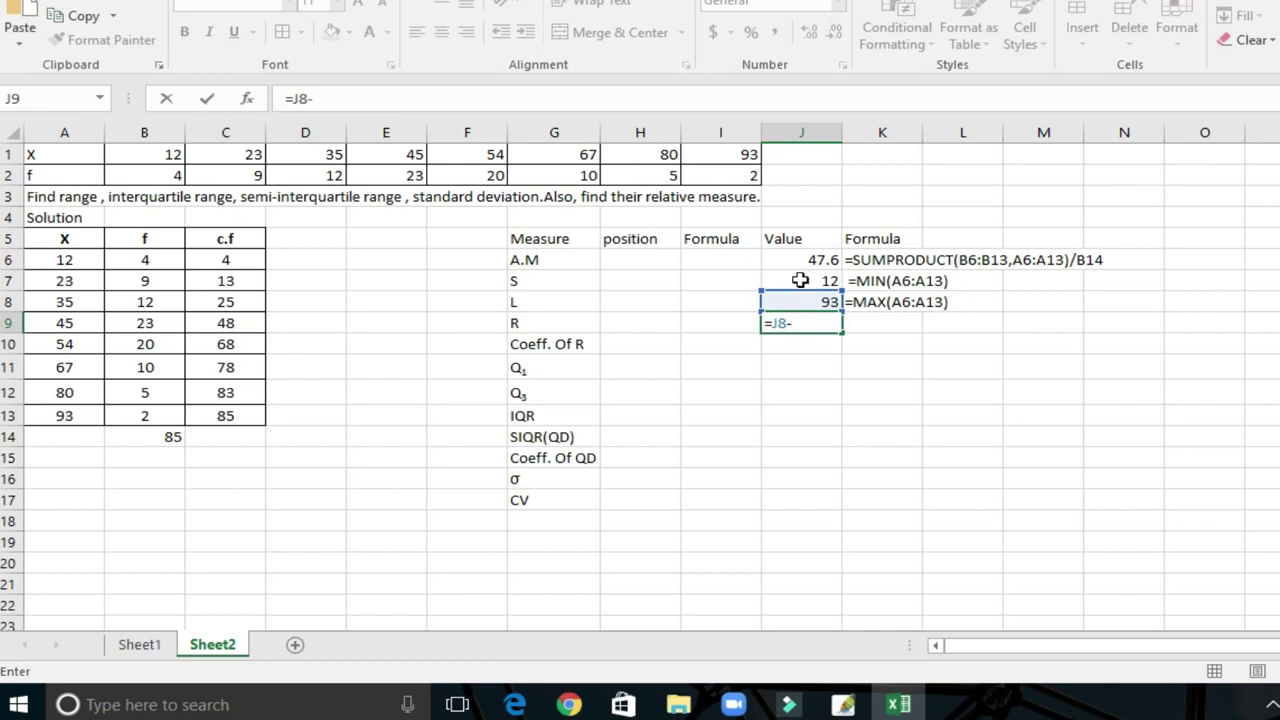
click(800, 281)
key(Return)
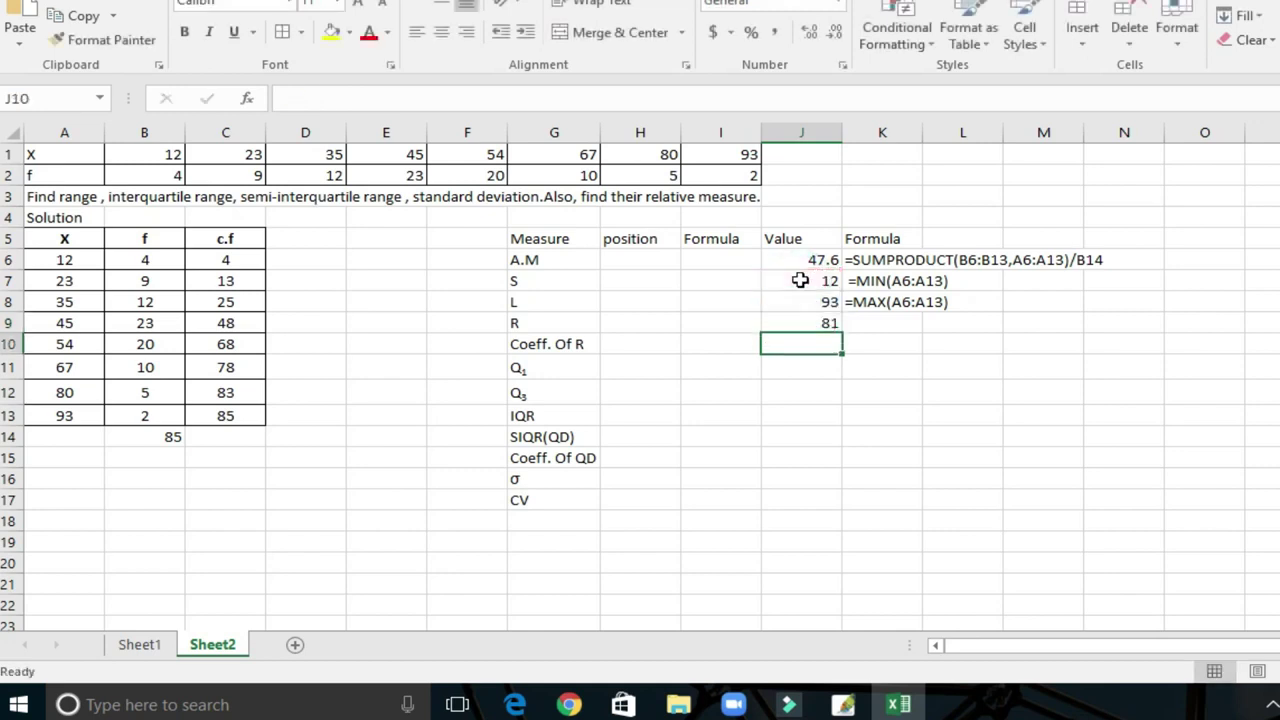
- Paste the =J8-J7 formula as text into K9 after an apostrophe
click(824, 326)
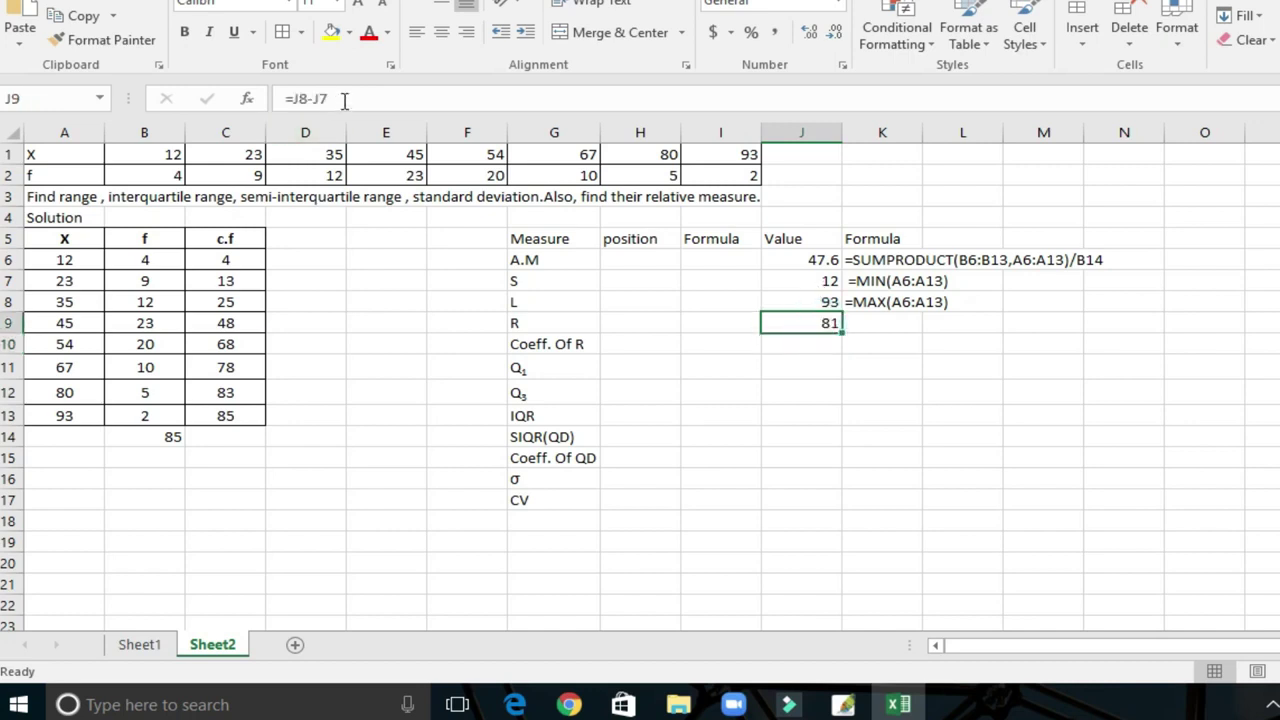
drag(343, 98, 250, 100)
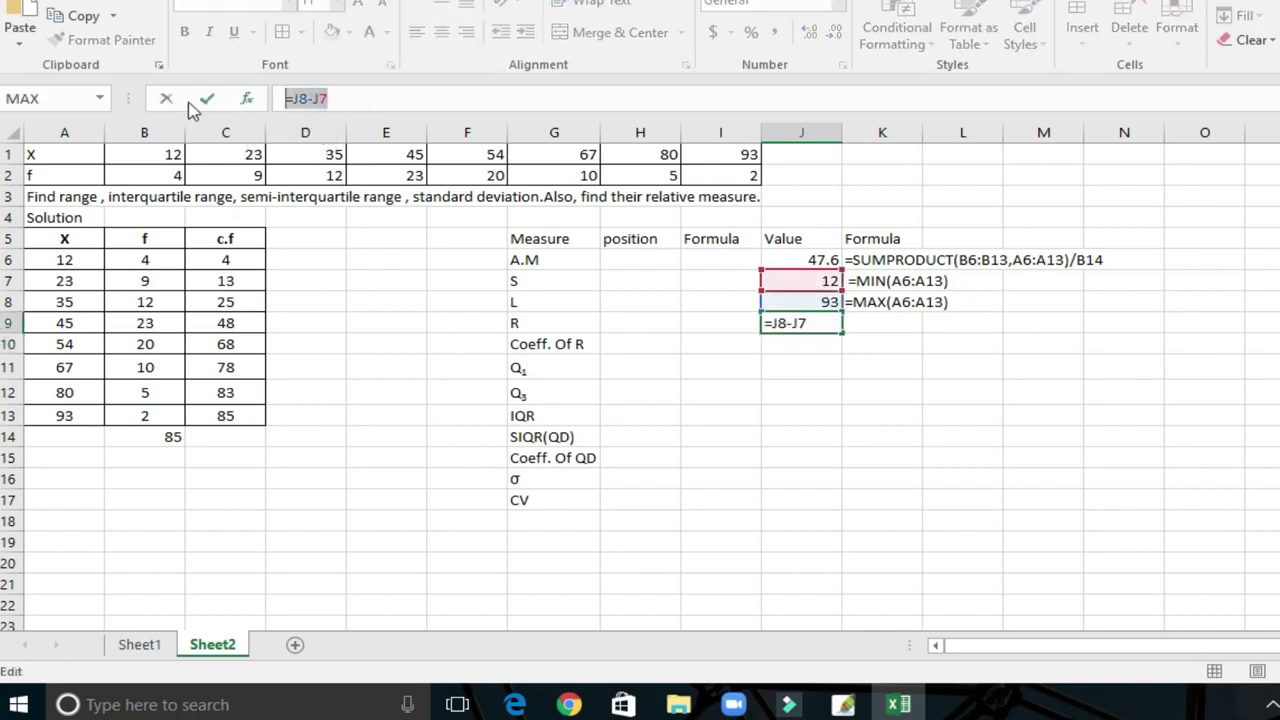
click(166, 99)
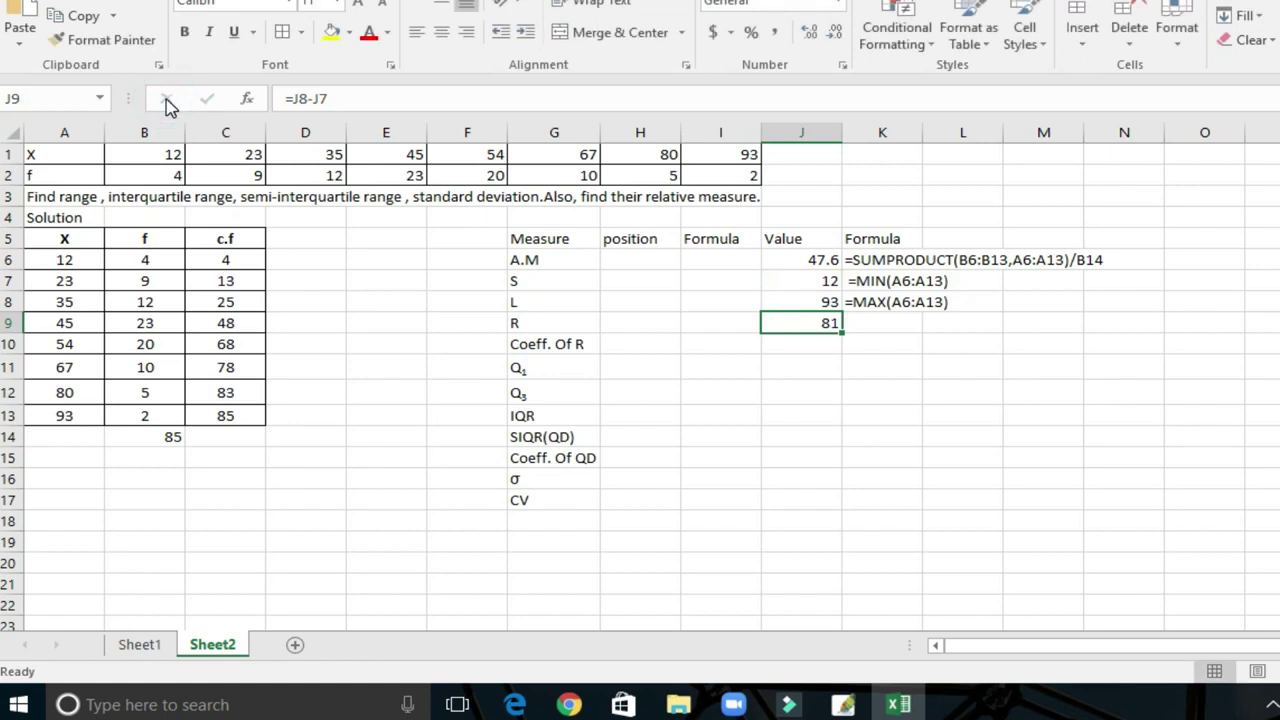
click(875, 320)
text(')
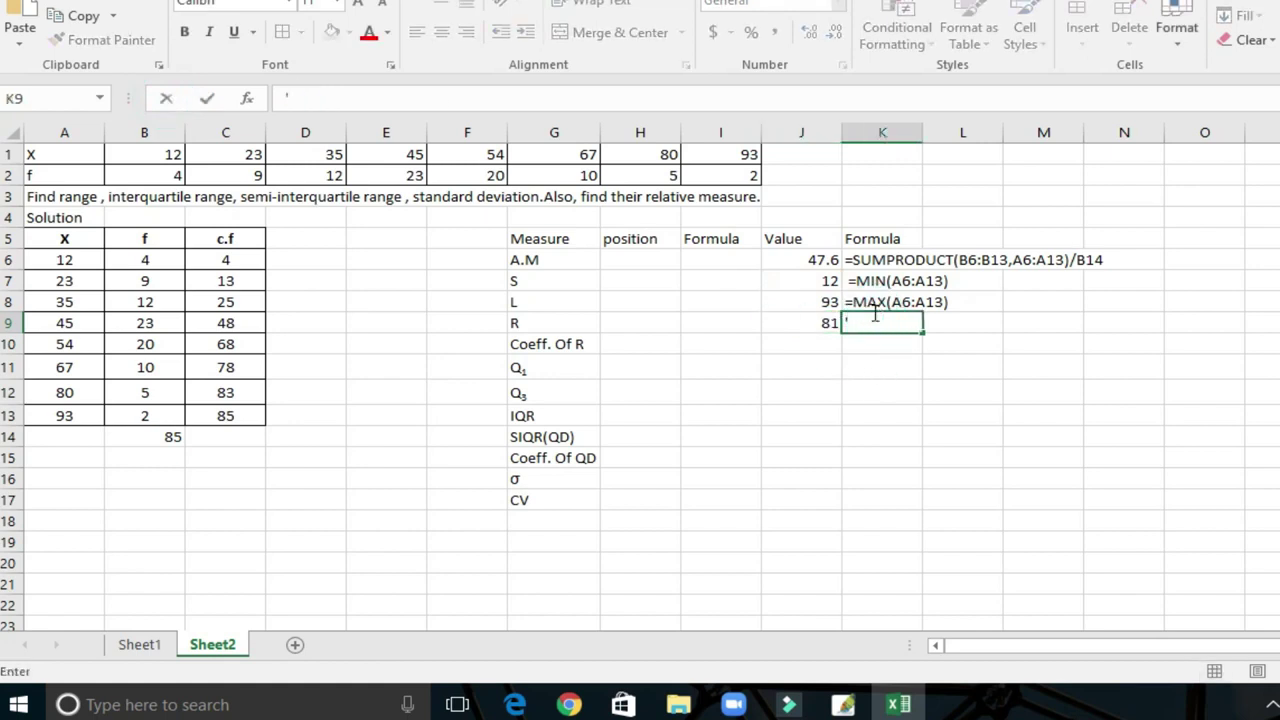
key(ctrl+v)
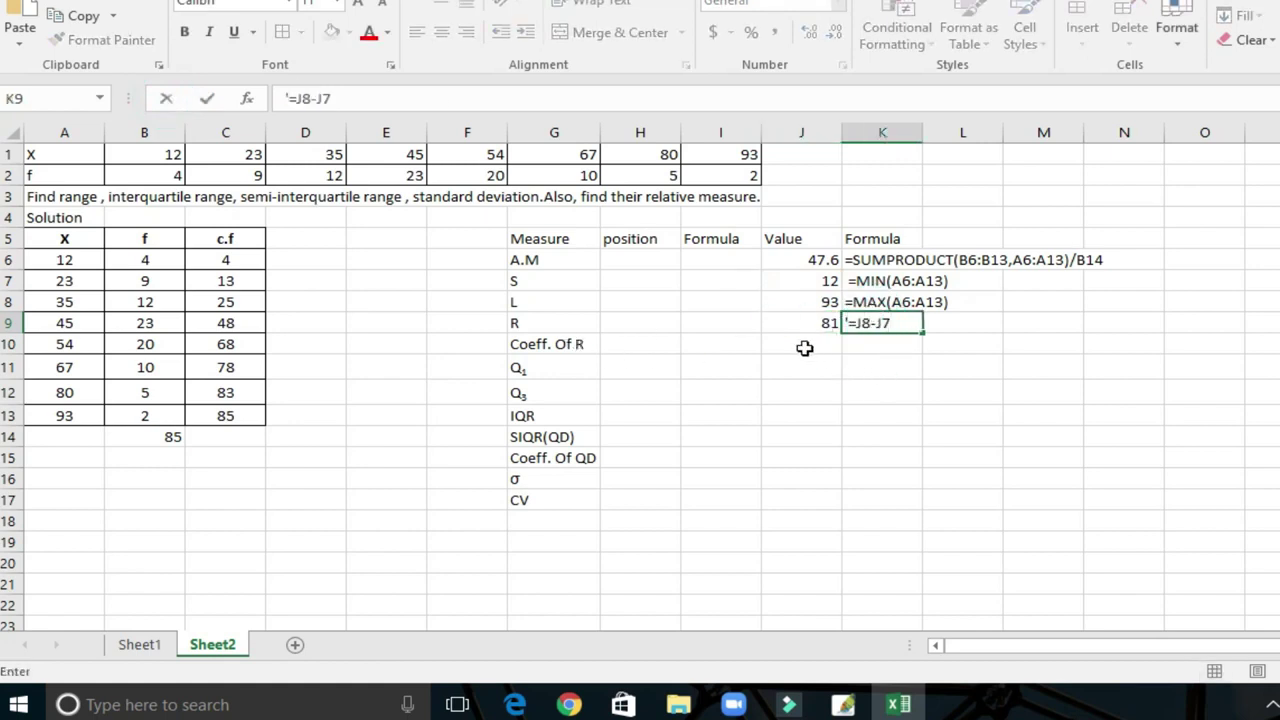
click(805, 347)
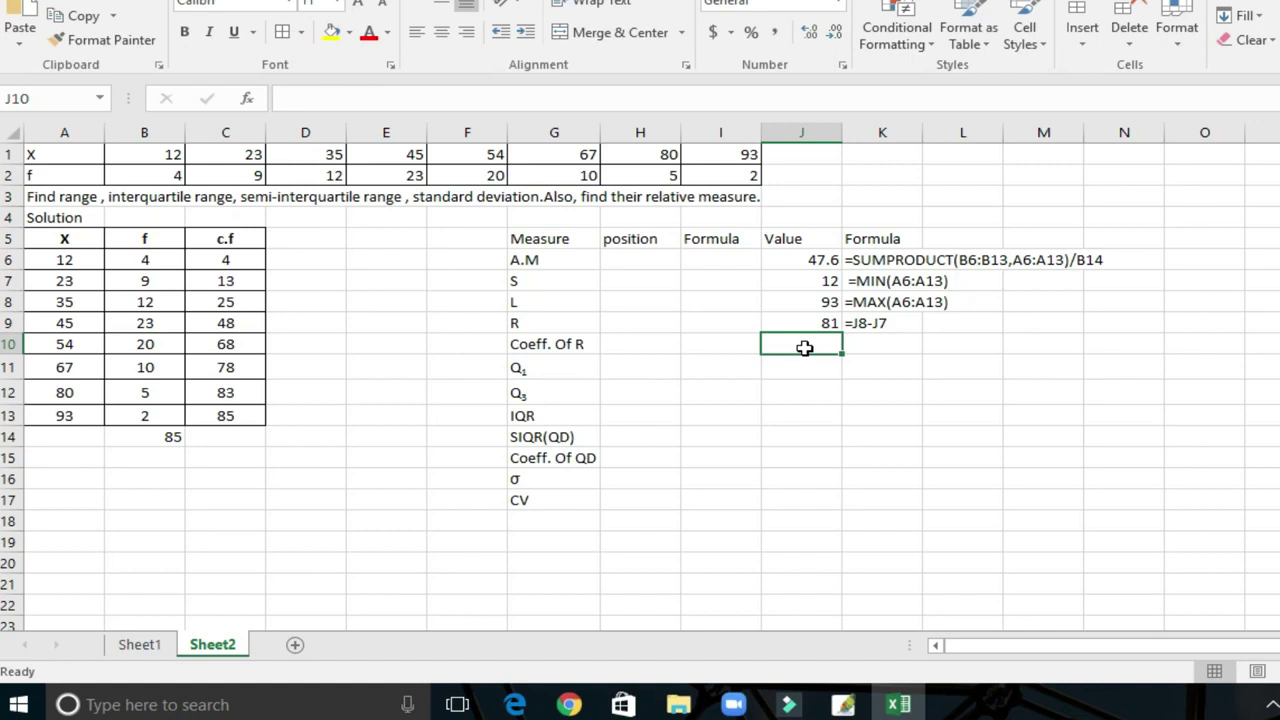
- Enter =(J8-J7)/(J8+J7) in J10, giving a Coeff. Of R of 0.771429
text(=)
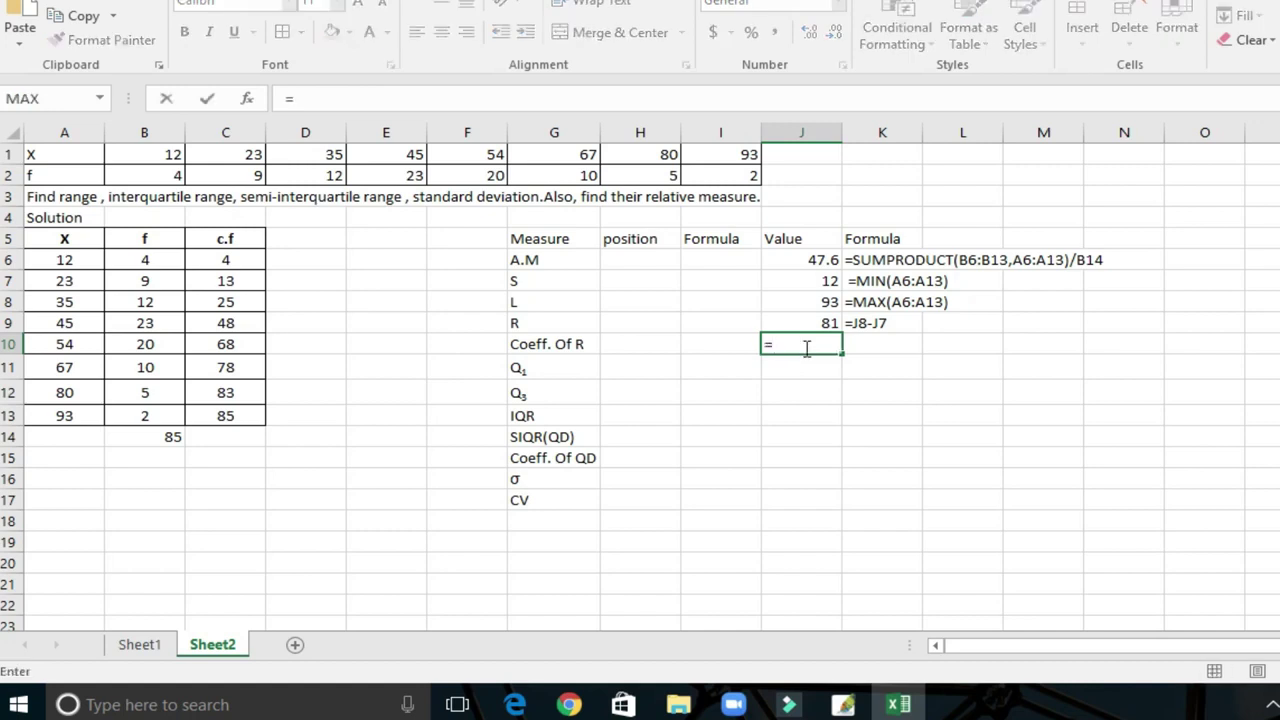
text(()
click(820, 302)
text(-)
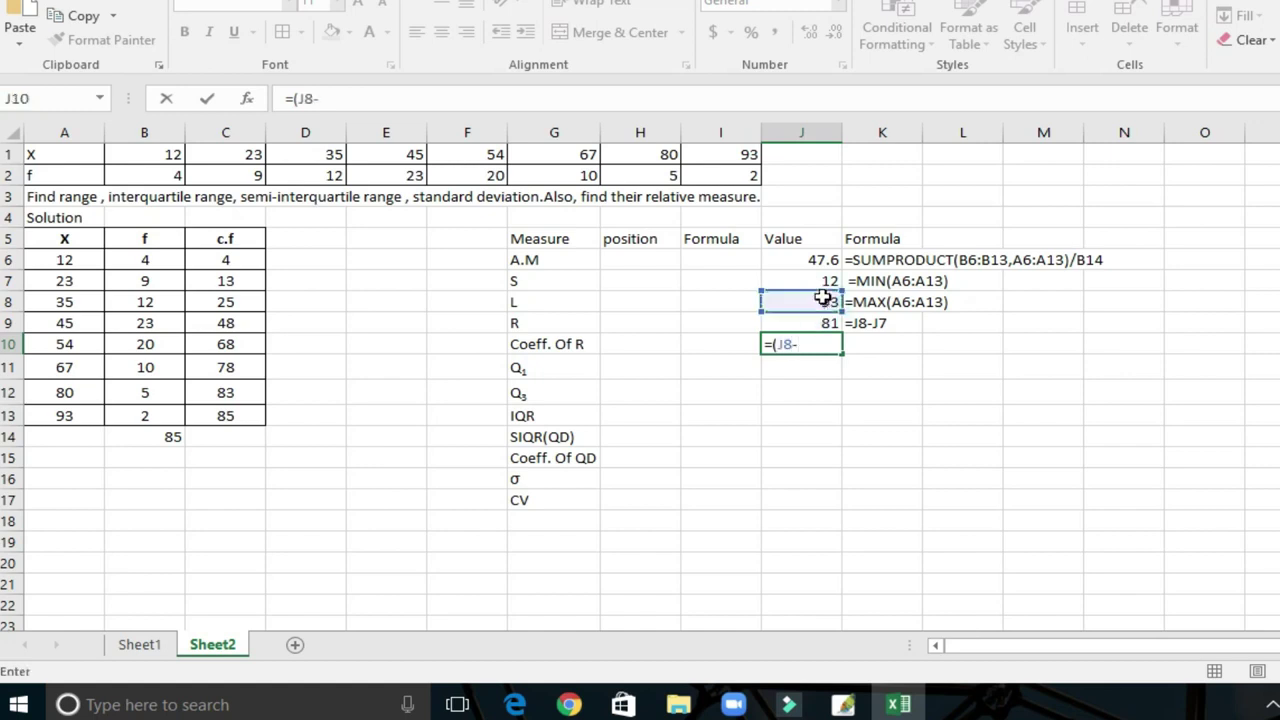
click(822, 281)
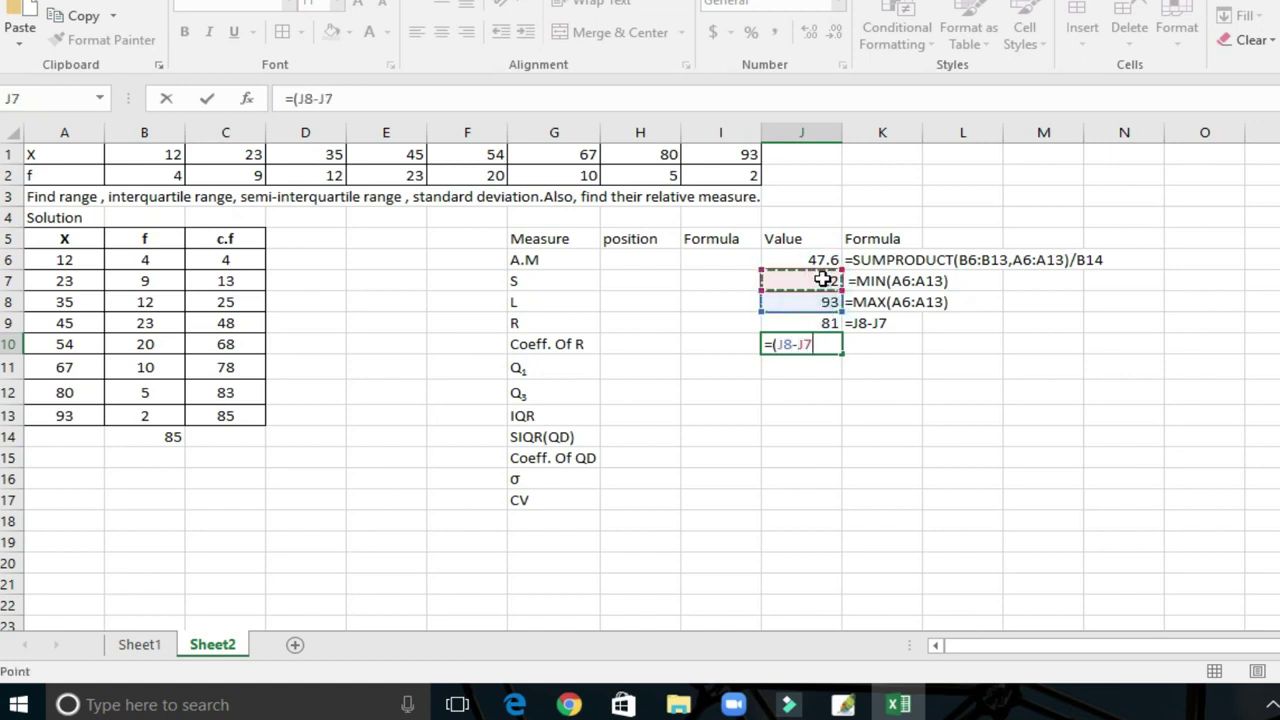
text())
text(/()
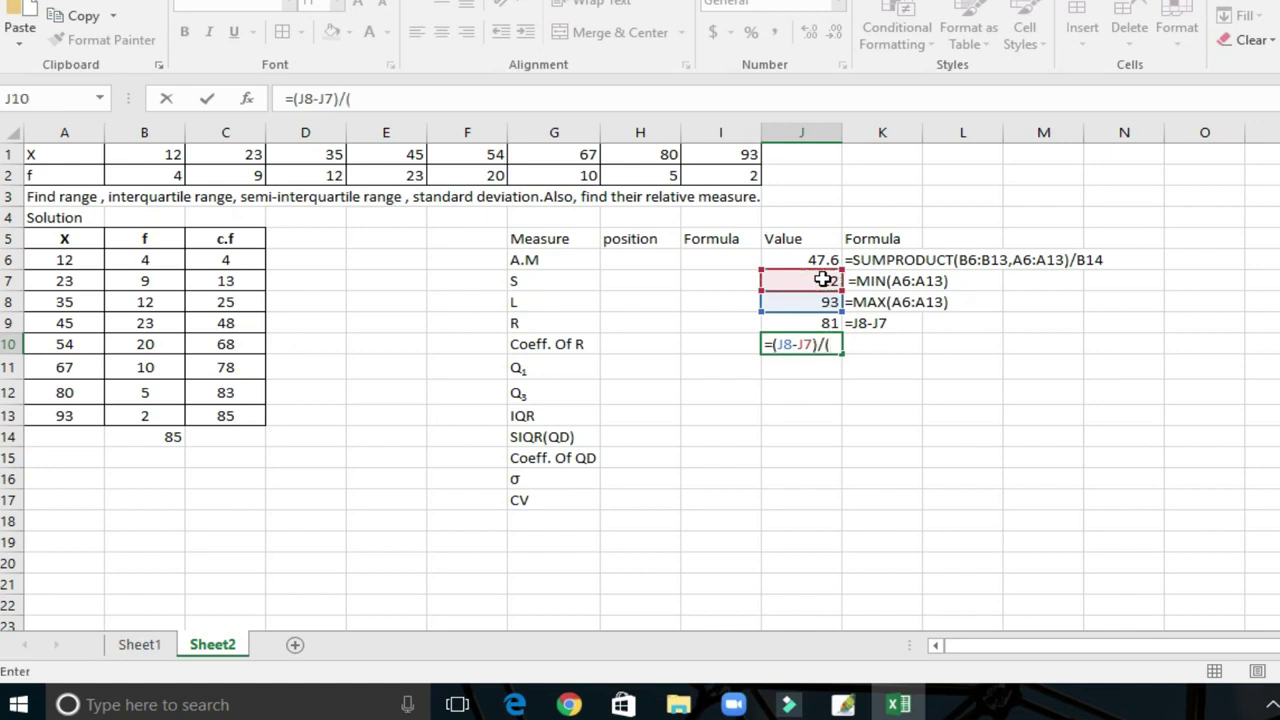
click(806, 302)
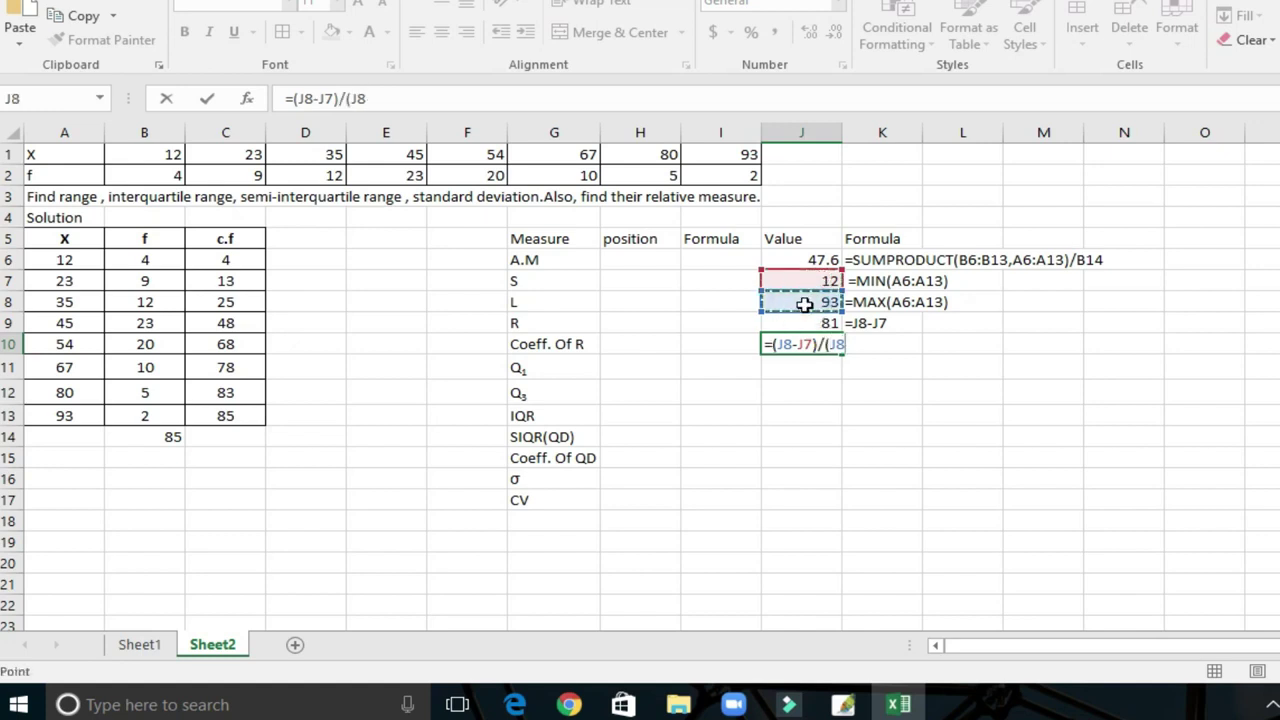
text(+)
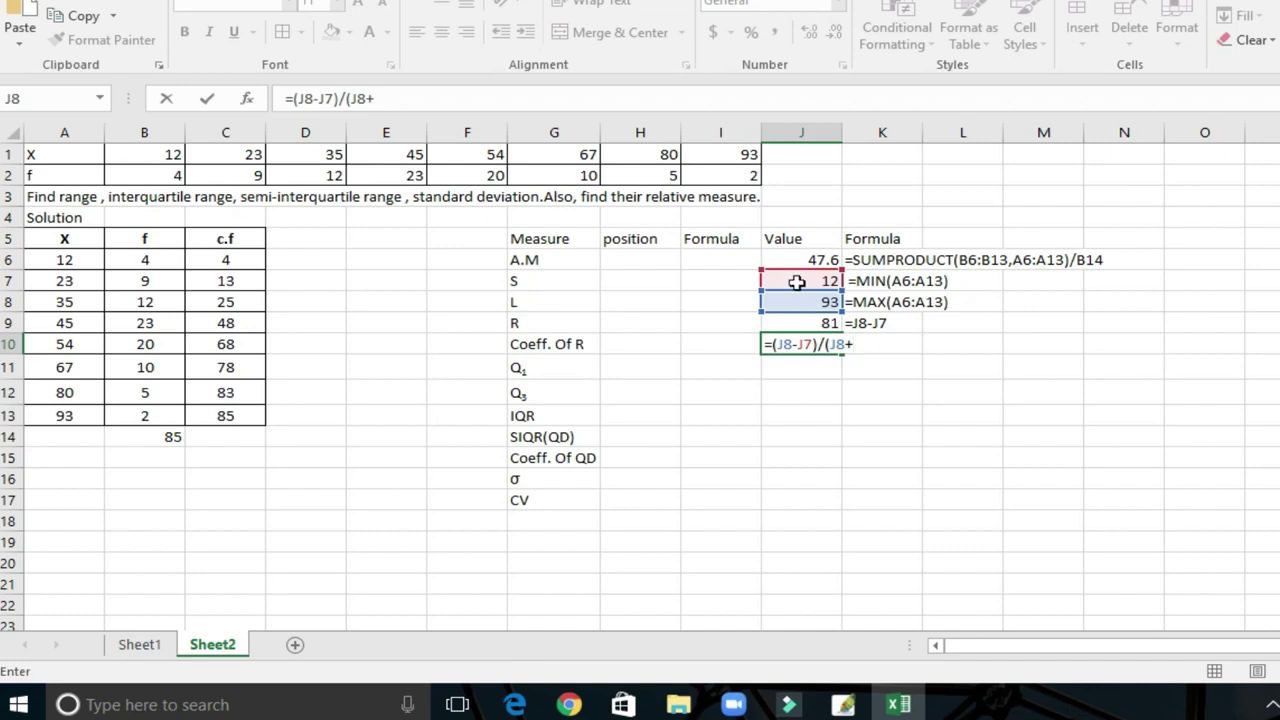
click(797, 281)
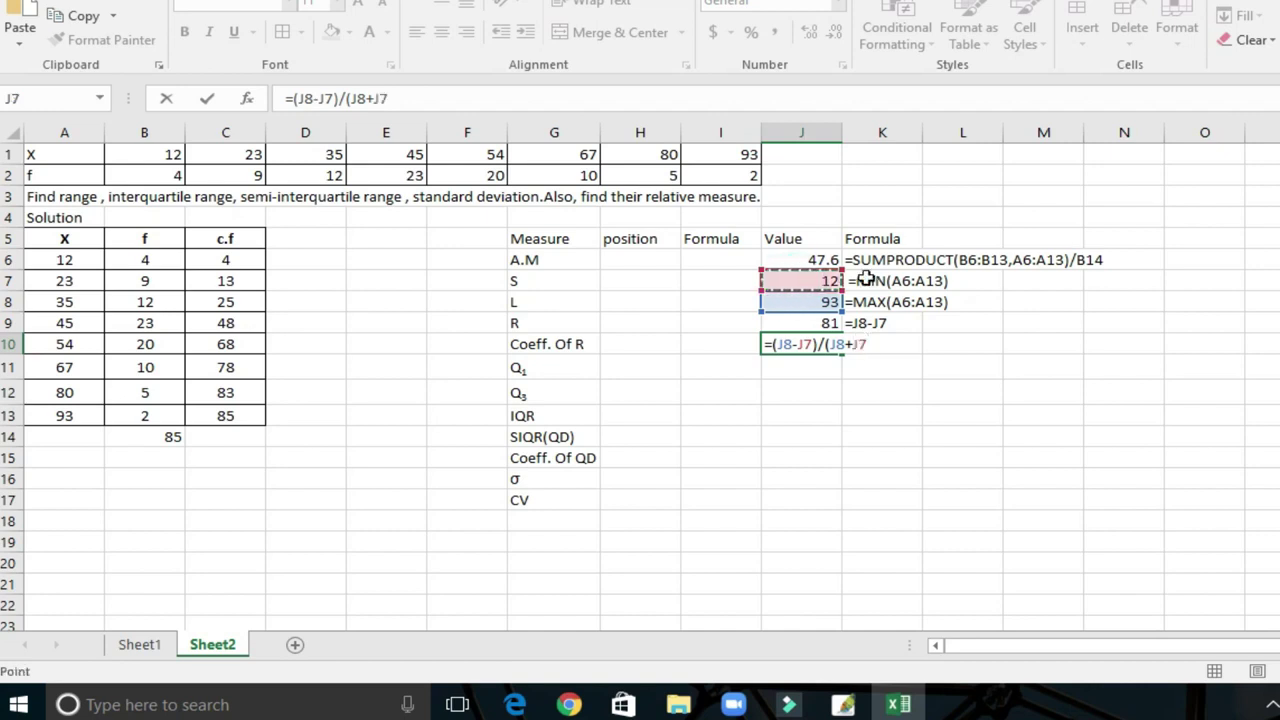
text())
key(Return)
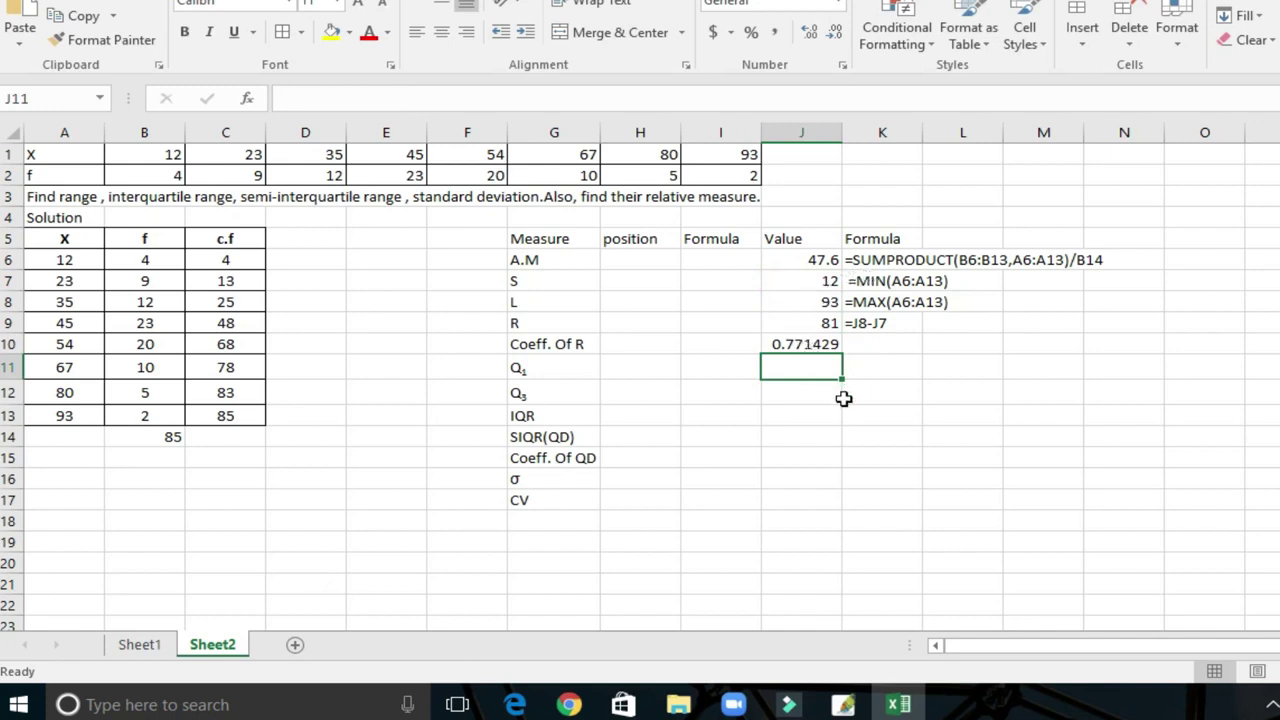
click(821, 343)
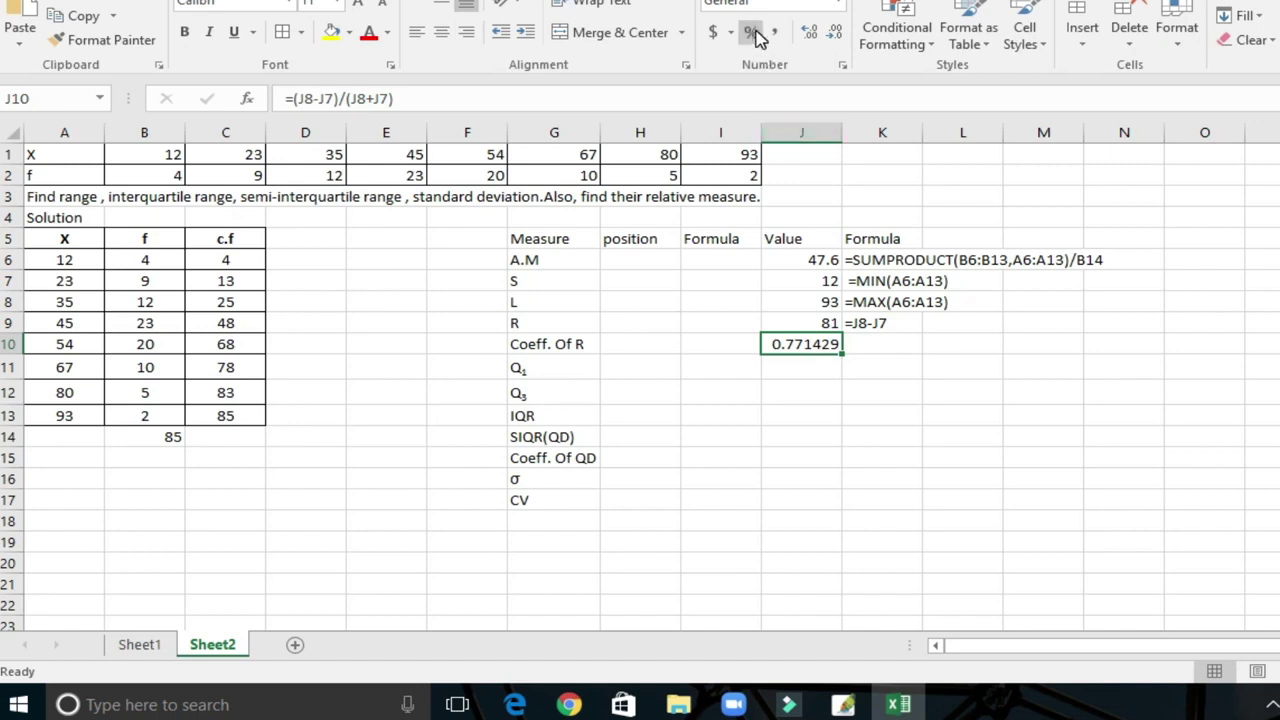
- Format the Coeff. Of R result in J10 as a 2-decimal percentage, showing 77.14%
click(843, 66)
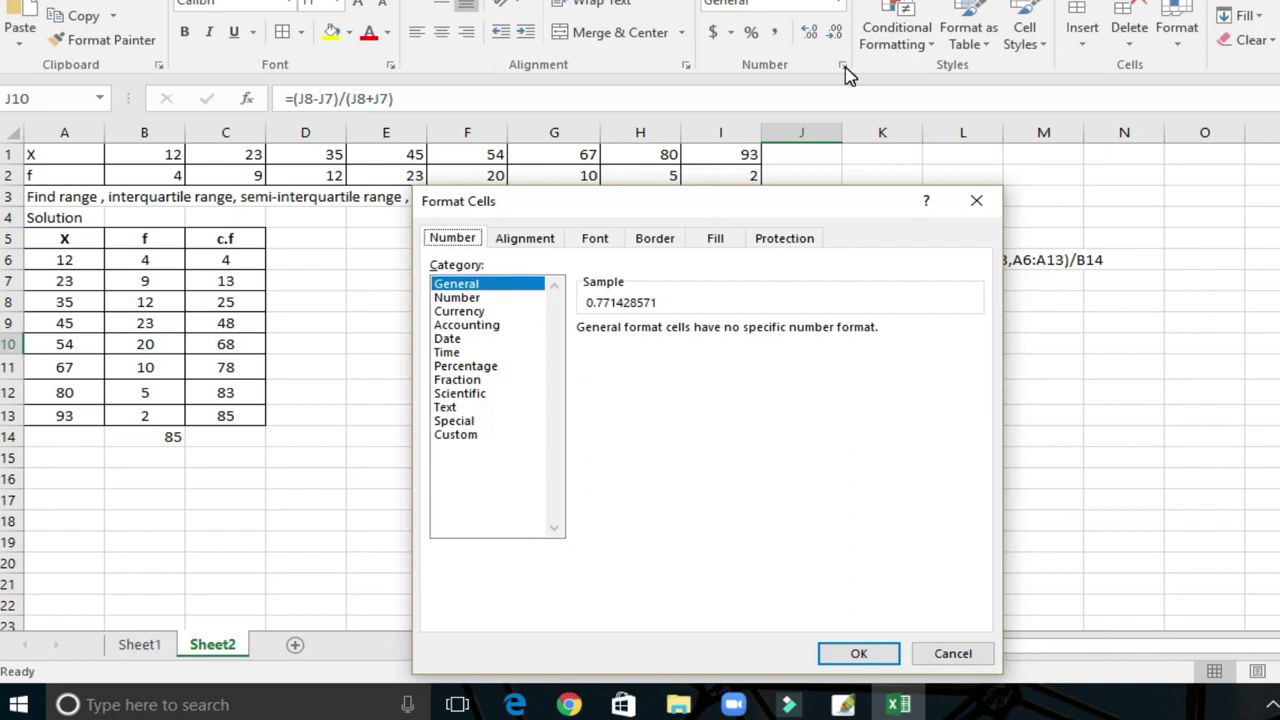
click(463, 367)
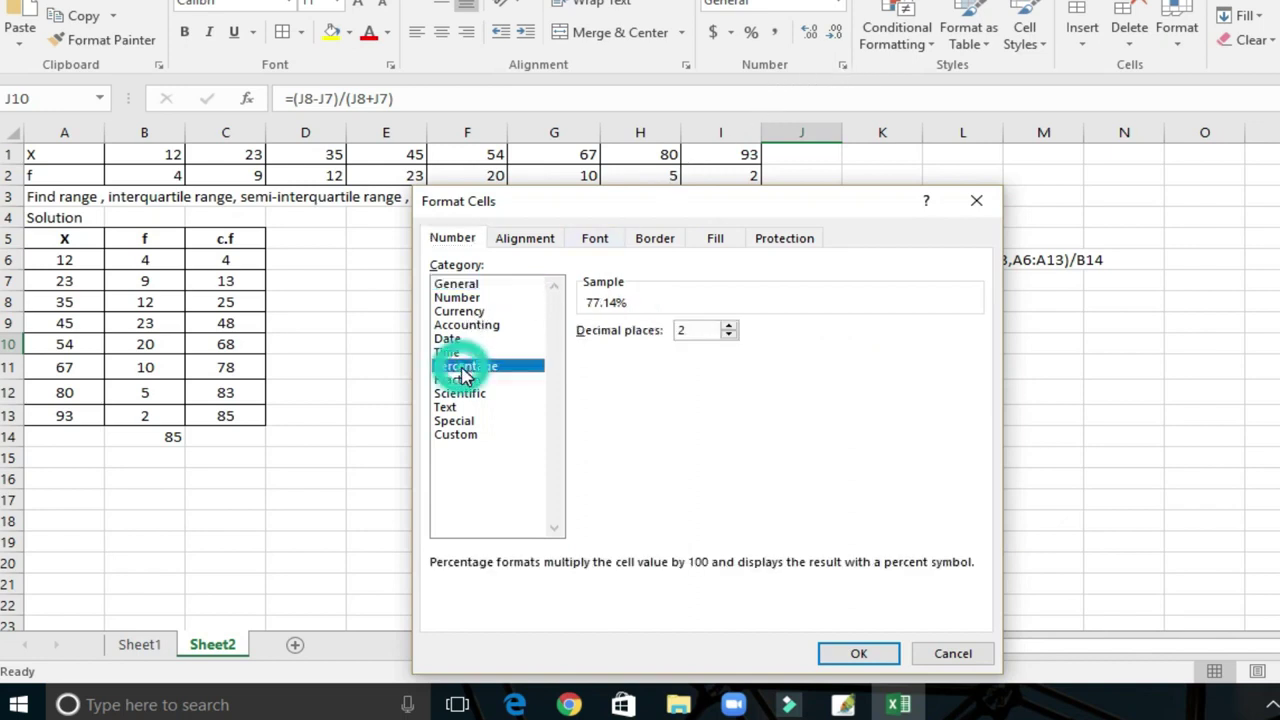
click(706, 338)
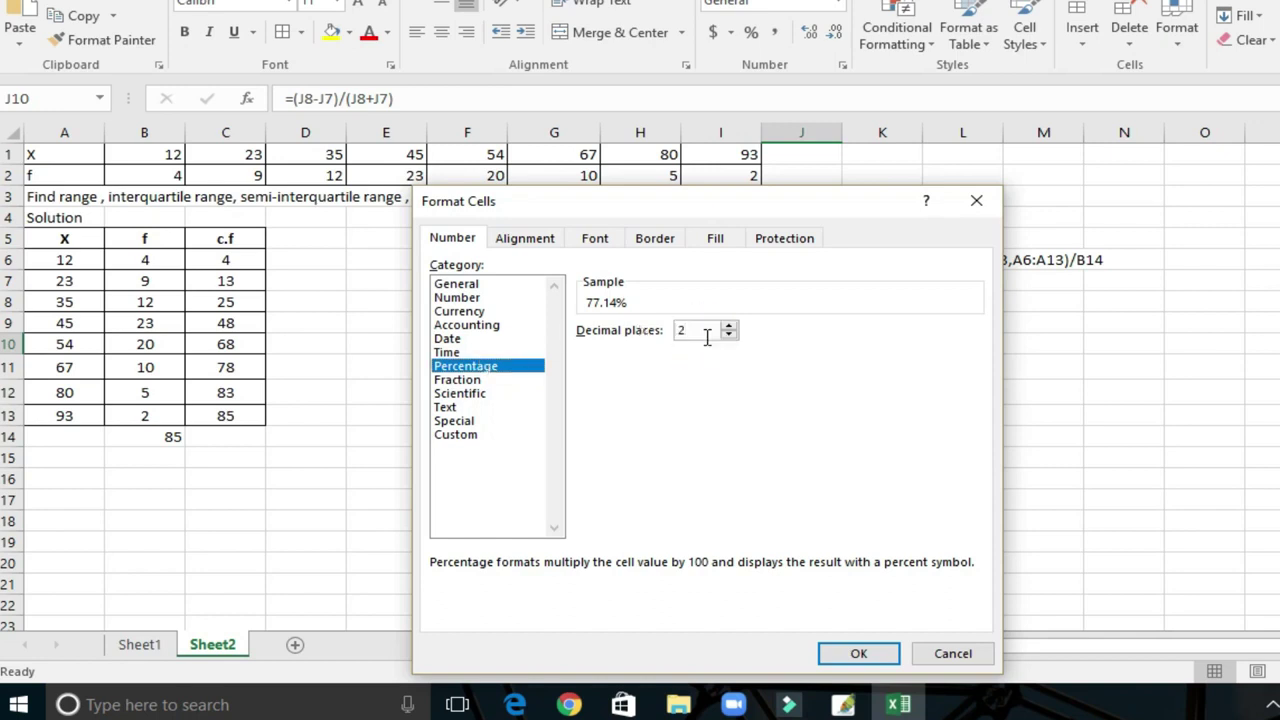
click(870, 664)
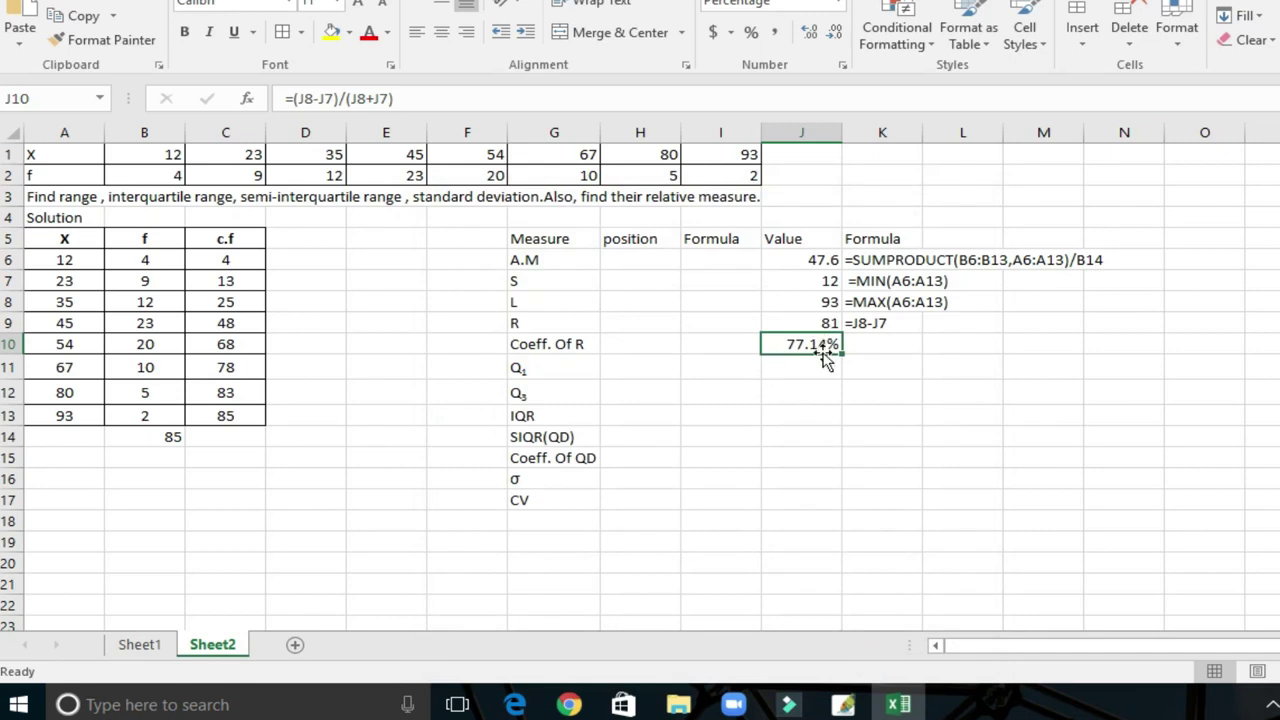
click(790, 373)
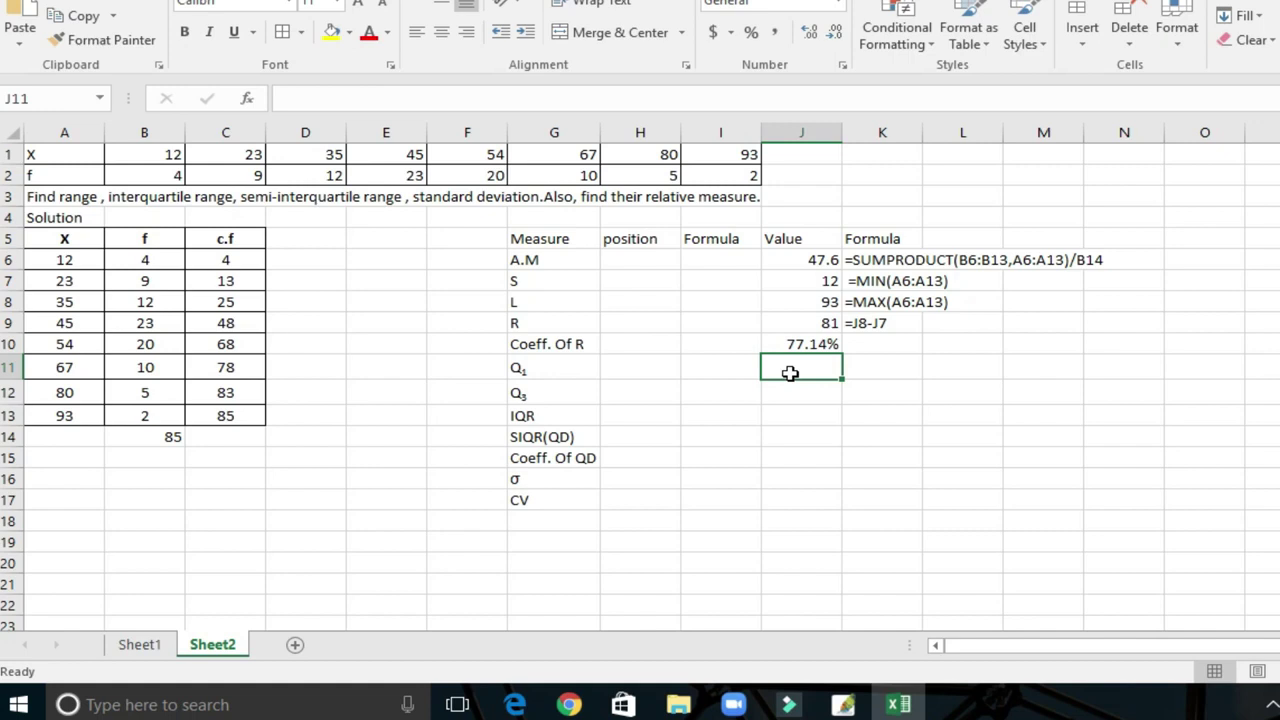
- Enter =0.25*(B14+1) in H11 so the Q1 position shows 21.5
click(629, 370)
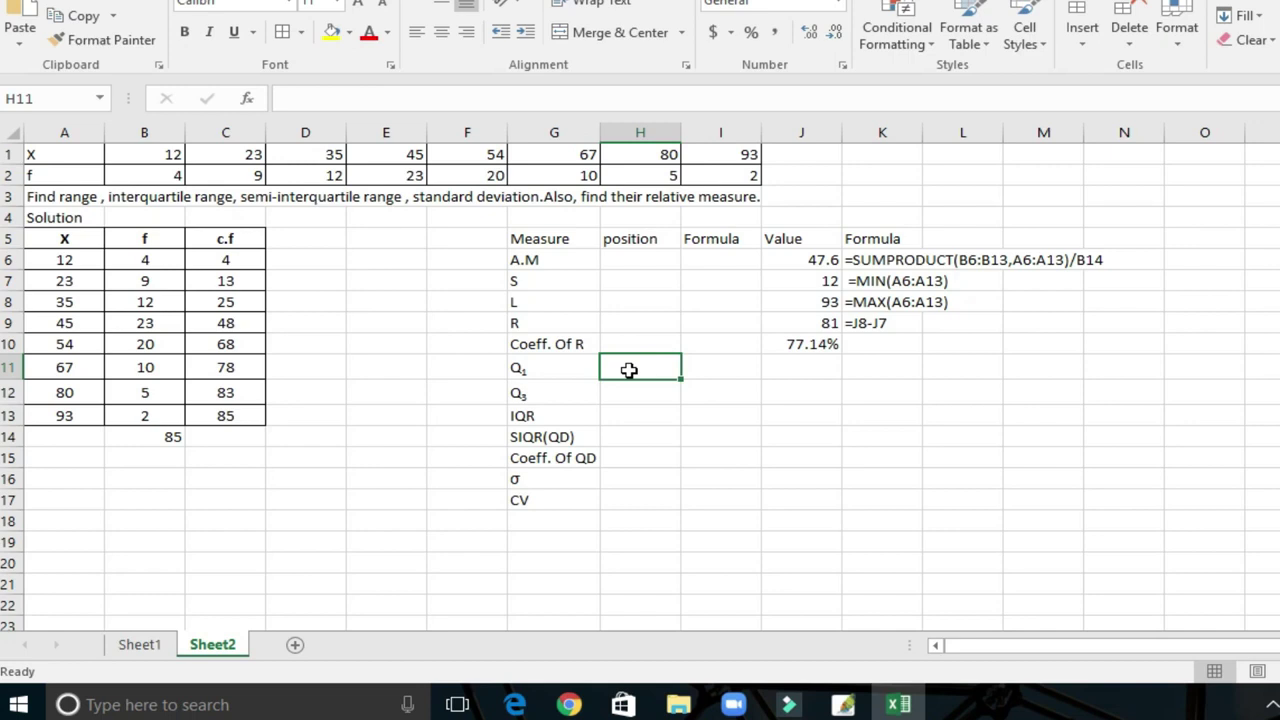
text(=)
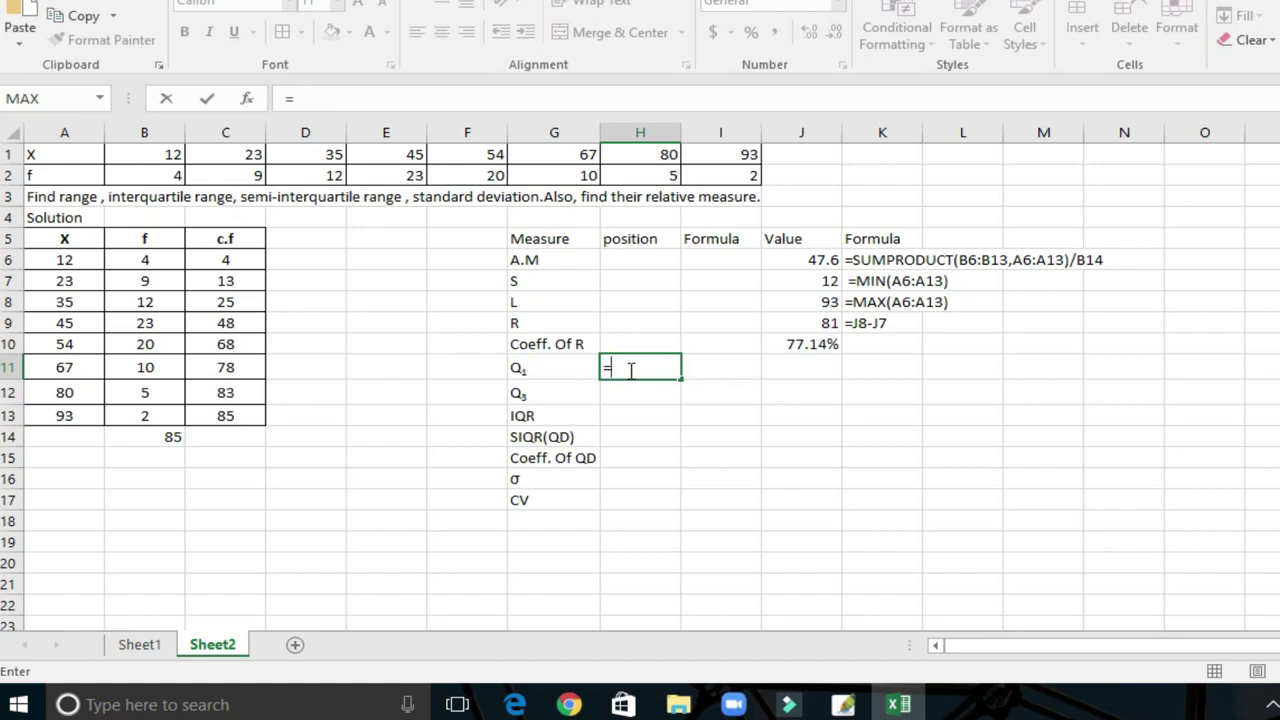
text(0.)
text(25)
text(*()
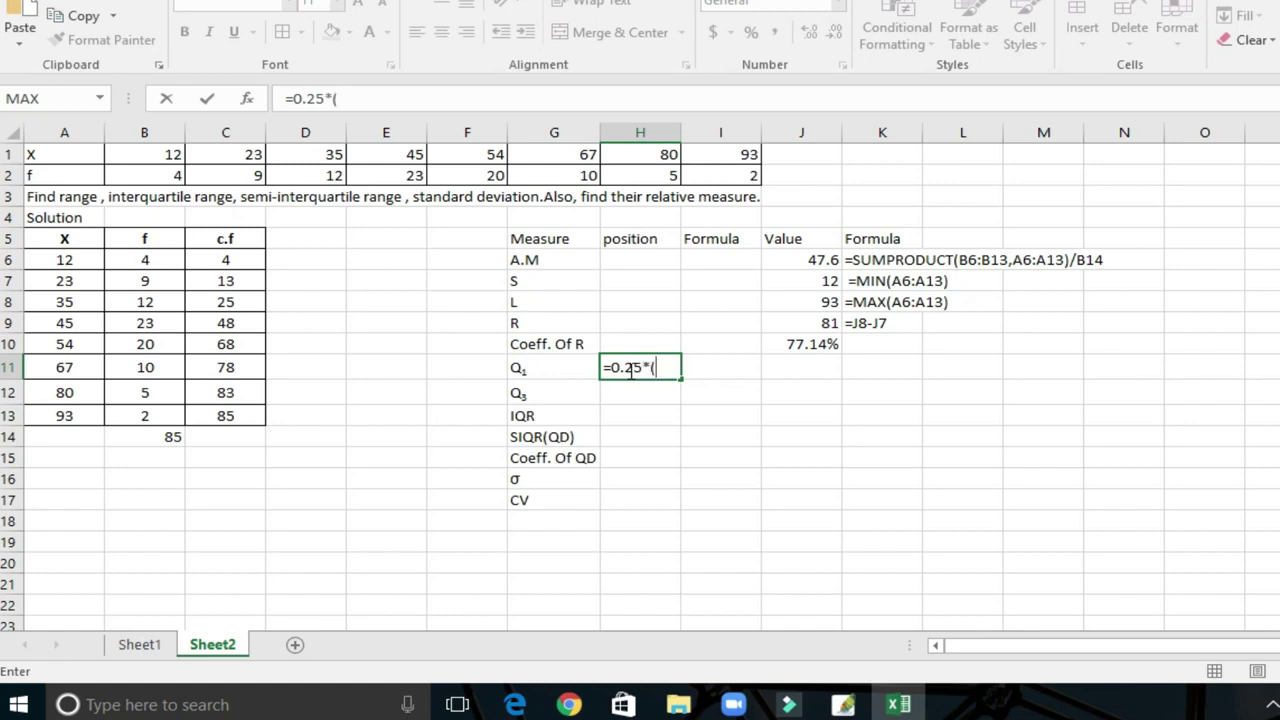
click(162, 437)
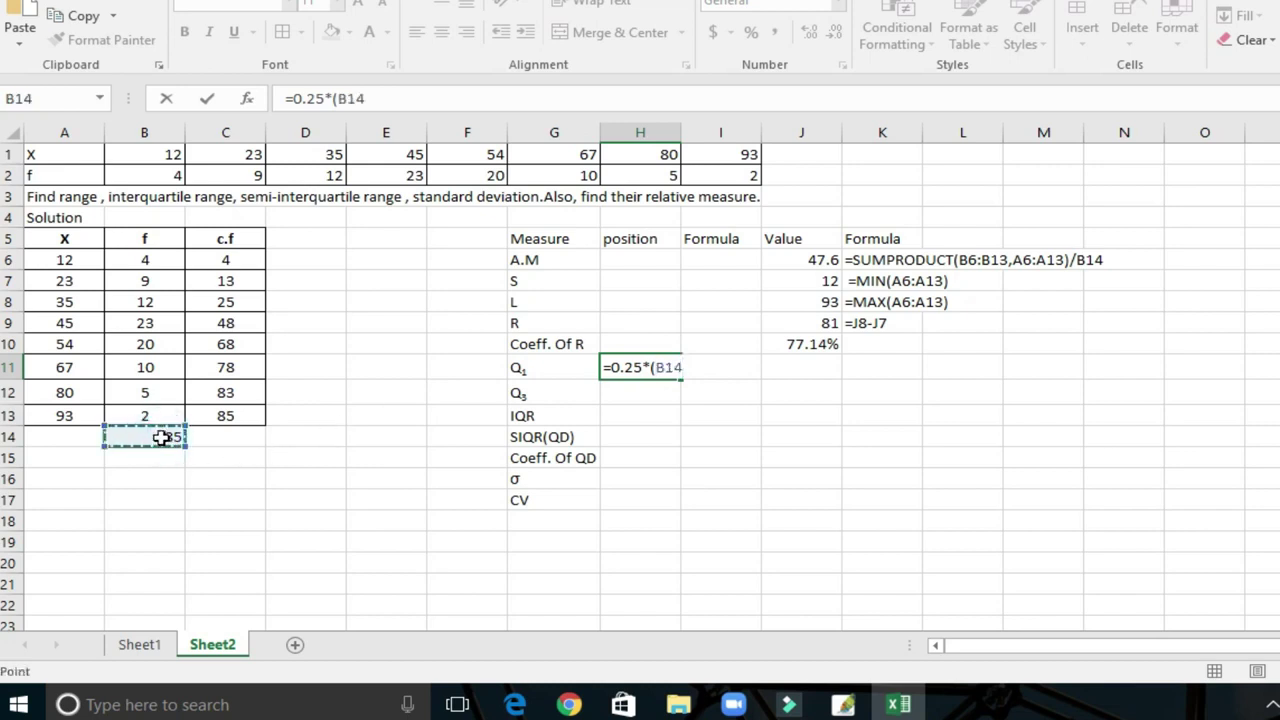
text(+1)
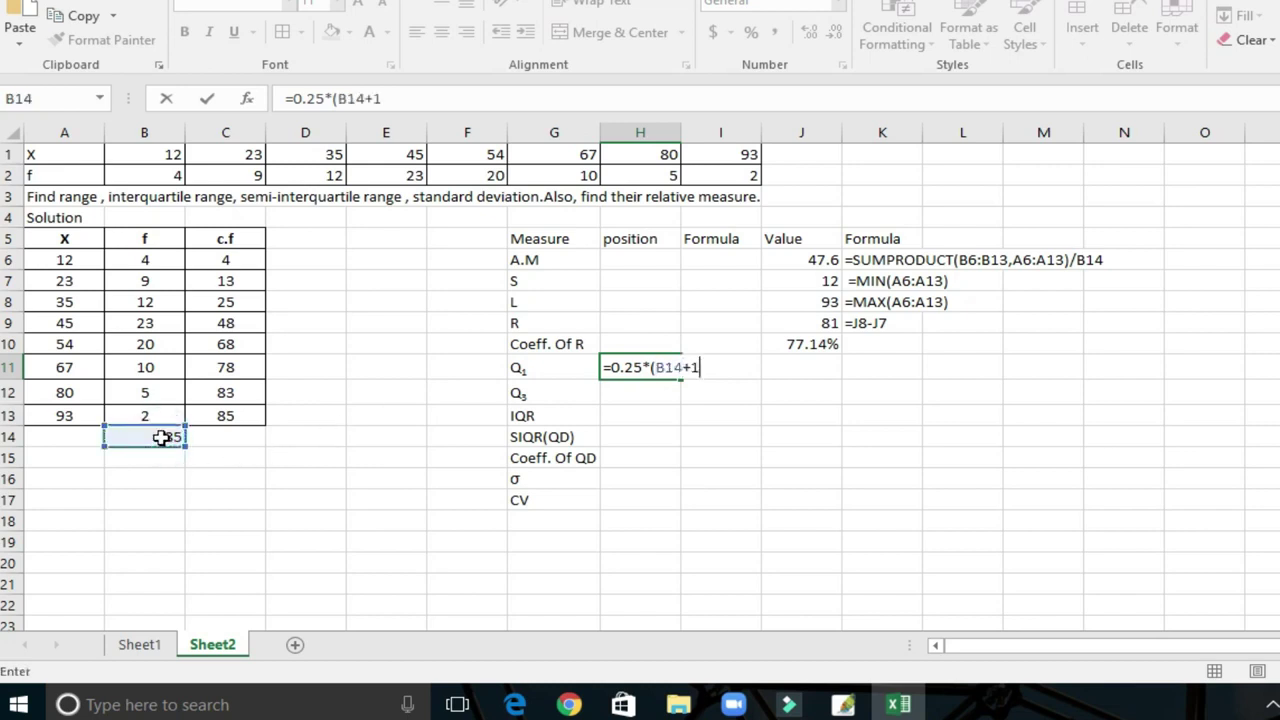
text())
key(Return)
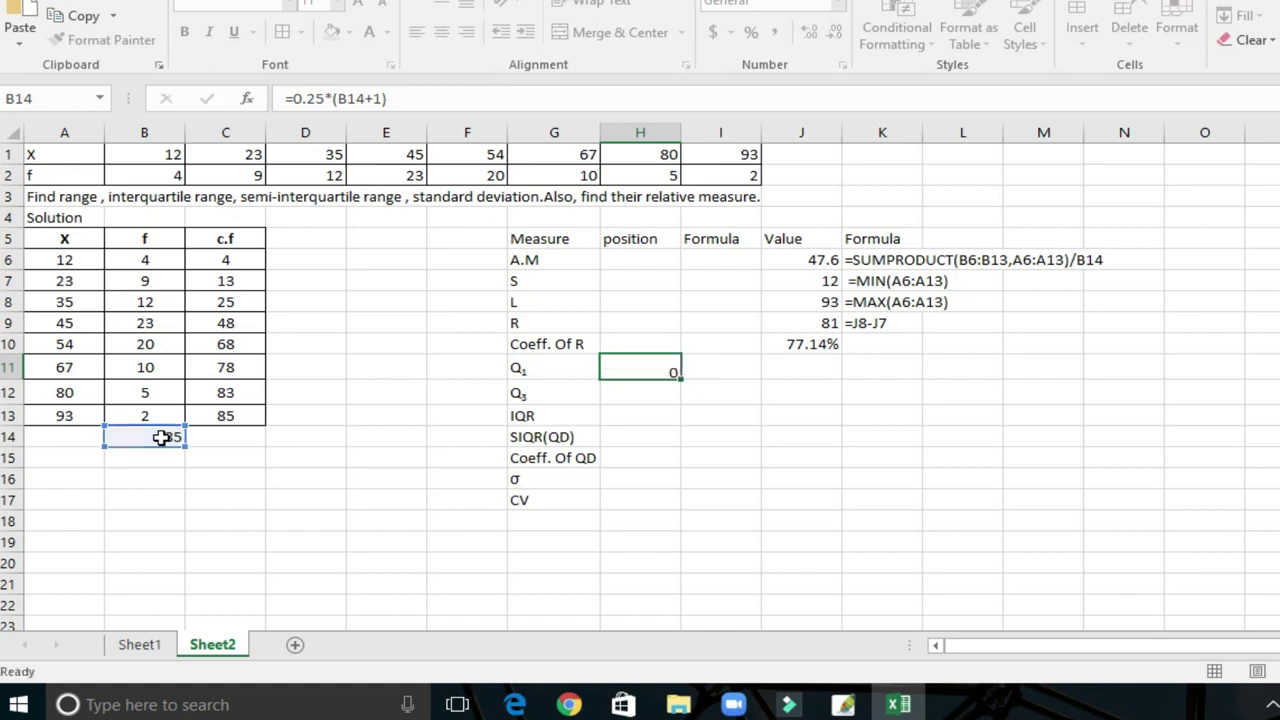
click(660, 368)
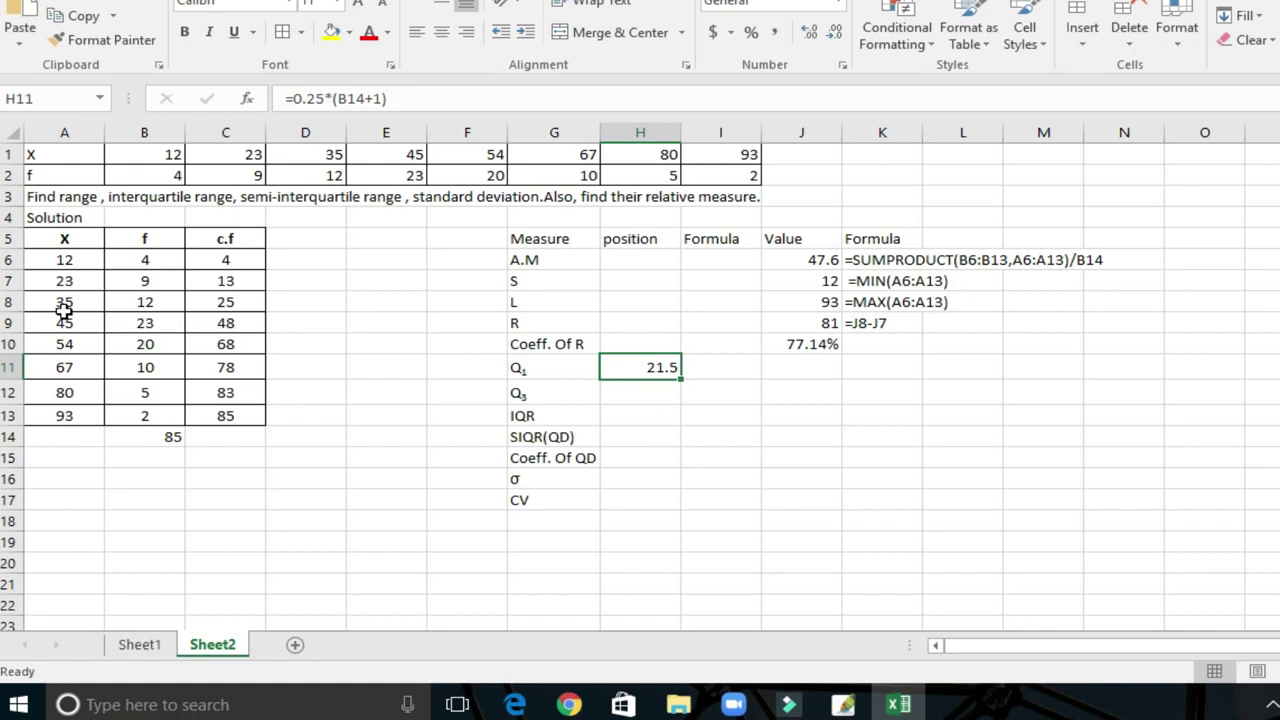
- Link the Q1 value in J11 to A8 with =A8, showing 35
click(791, 360)
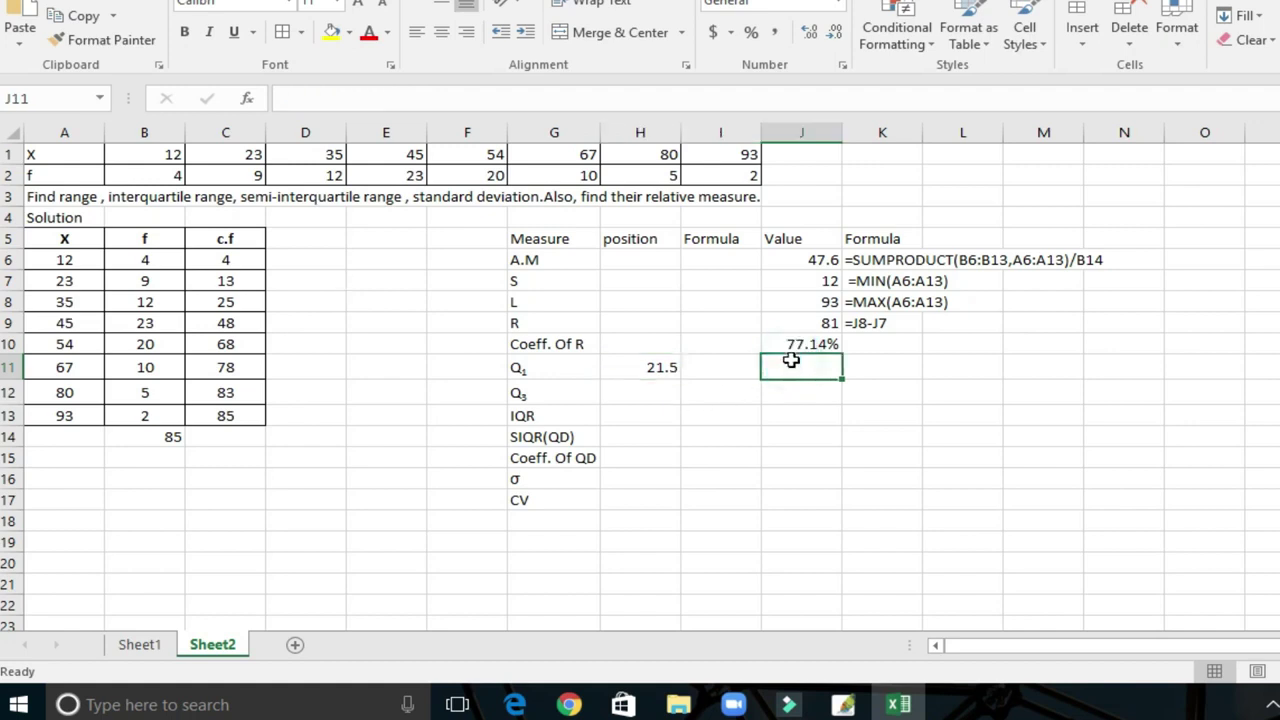
text(=)
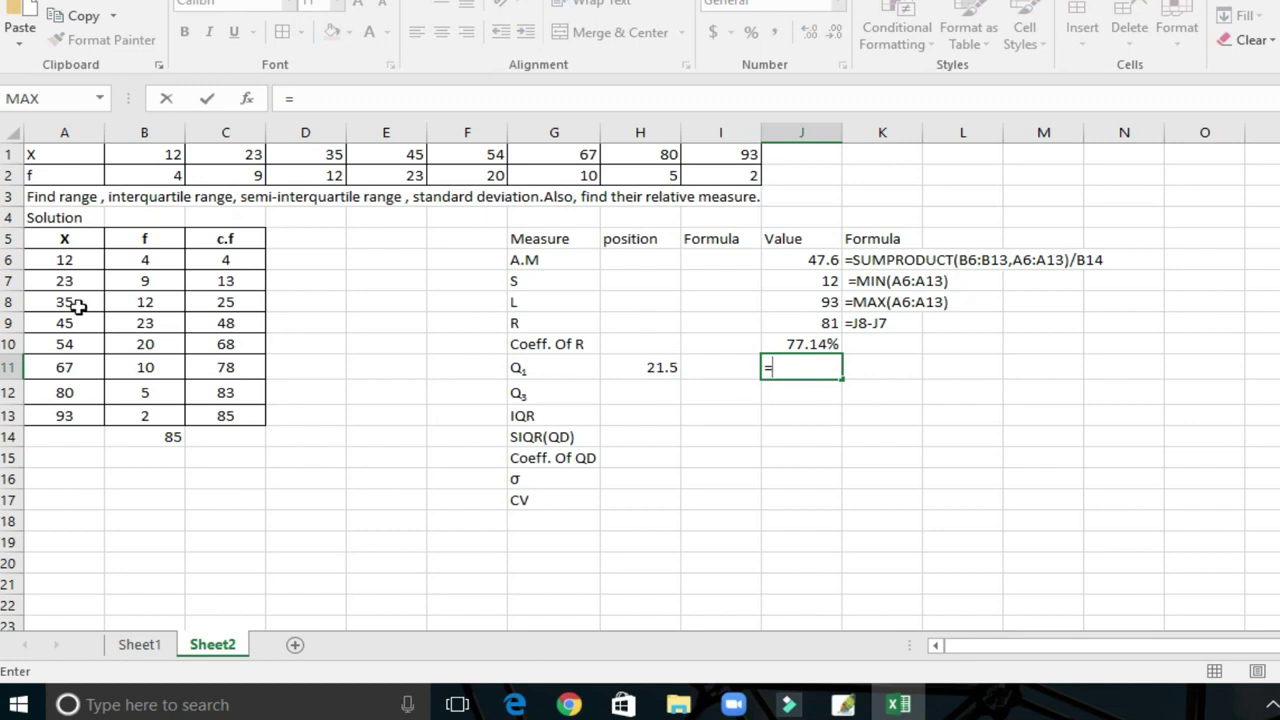
click(78, 307)
key(Return)
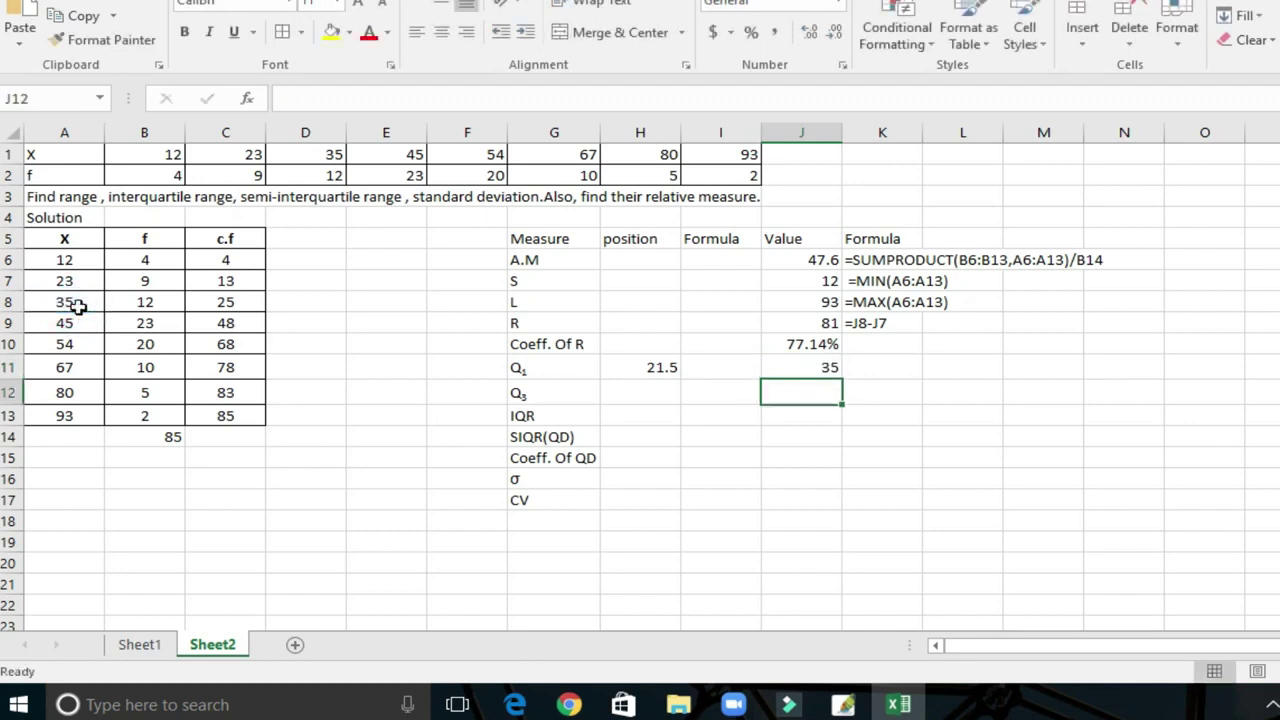
- Review H11's Q1 position formula in the formula bar without changing it
click(640, 371)
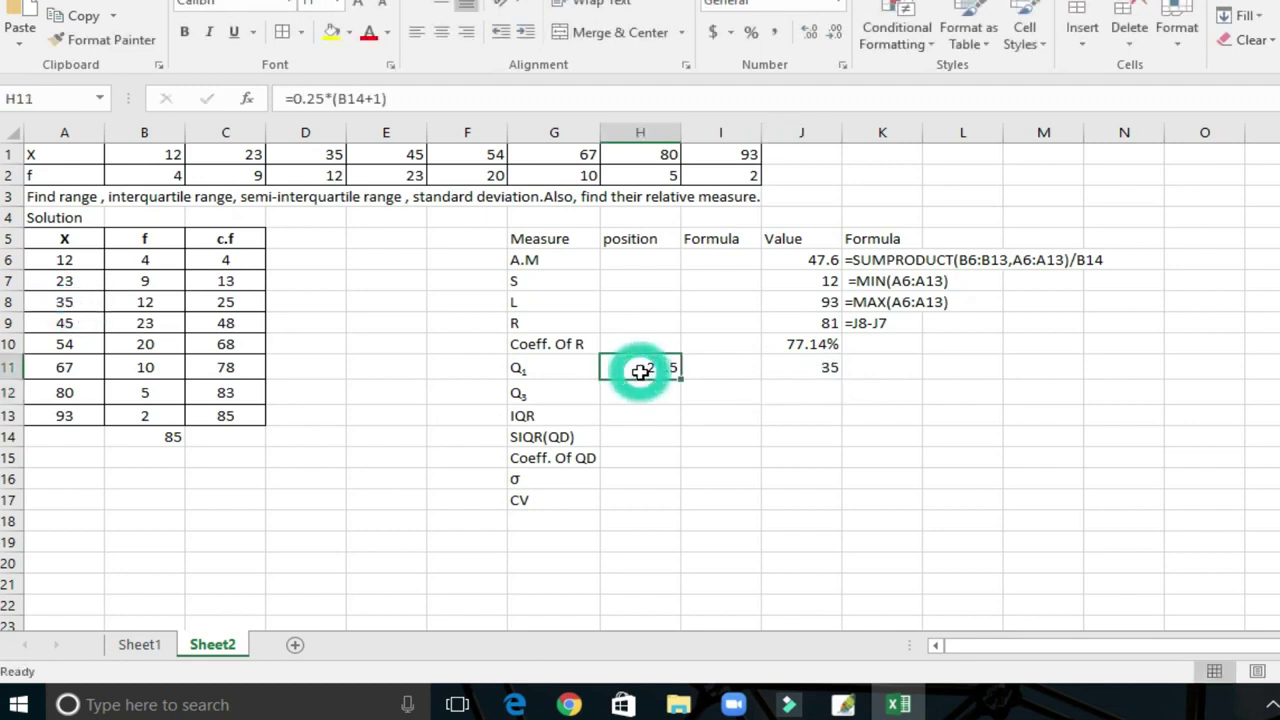
drag(395, 98, 270, 98)
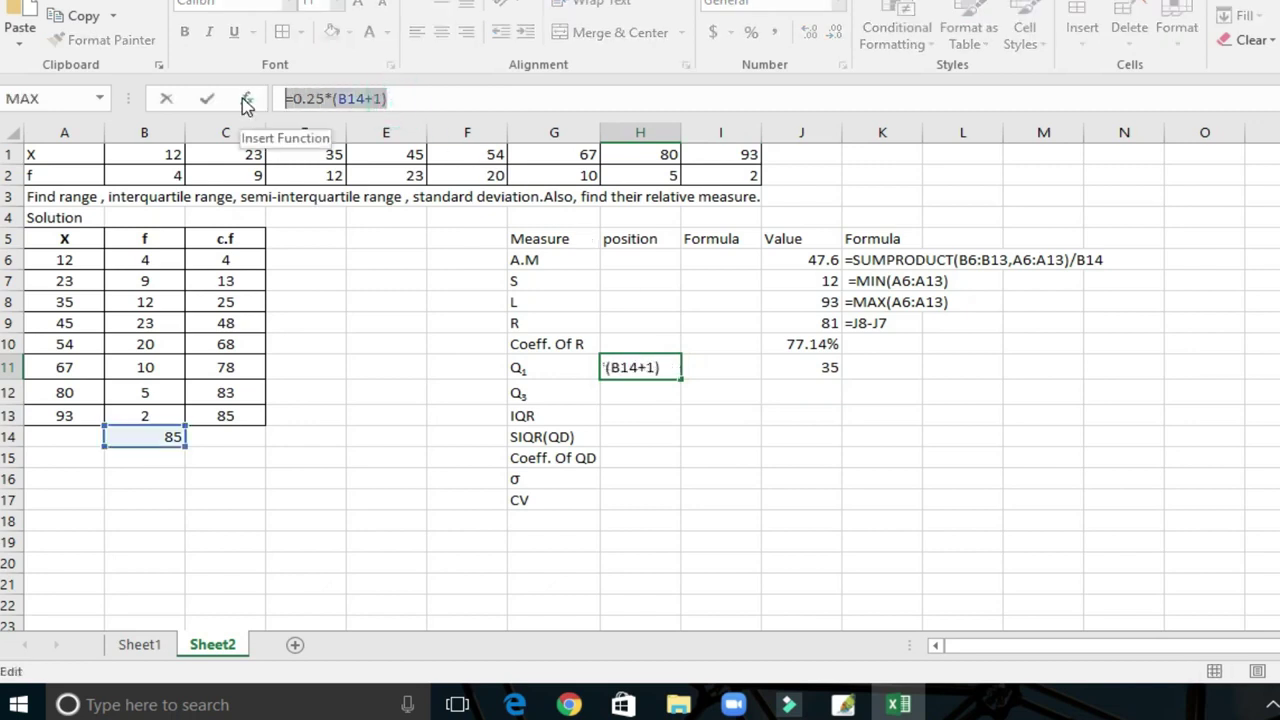
click(166, 100)
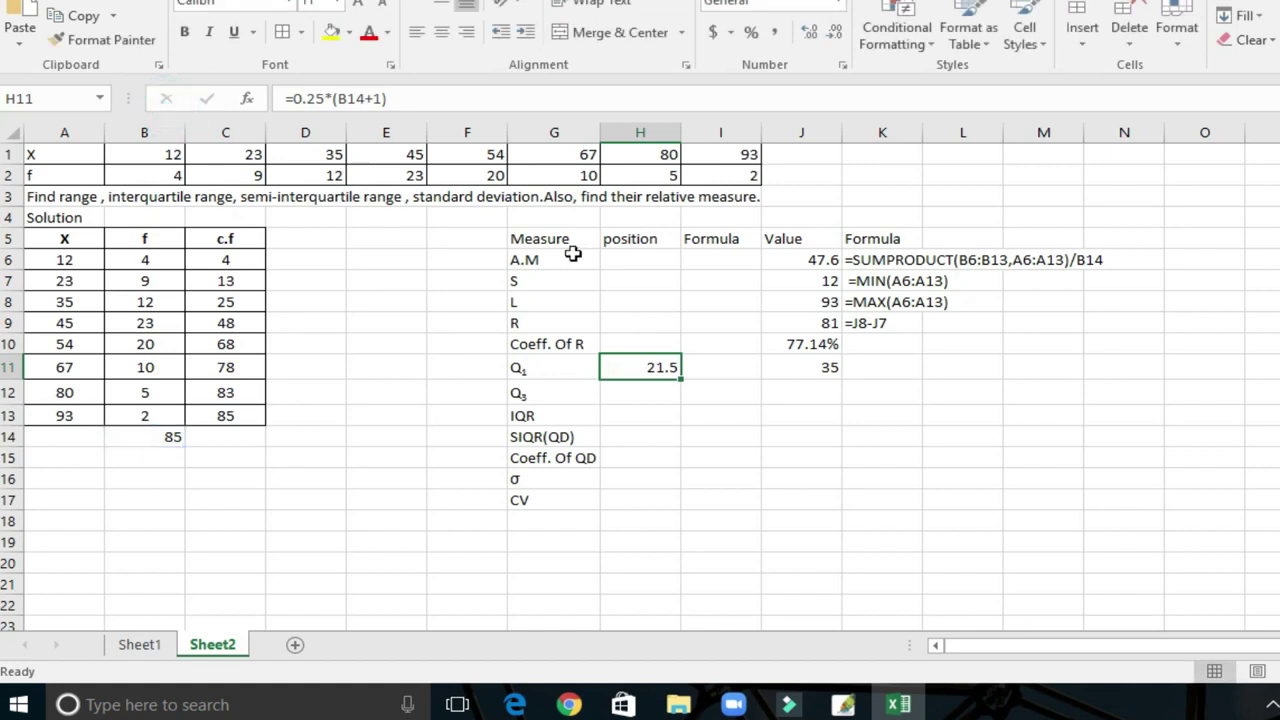
- Write the Q1 formula text =0.25*(B14+1) in I11 with wrapping, then start H12's formula
click(714, 371)
text(')
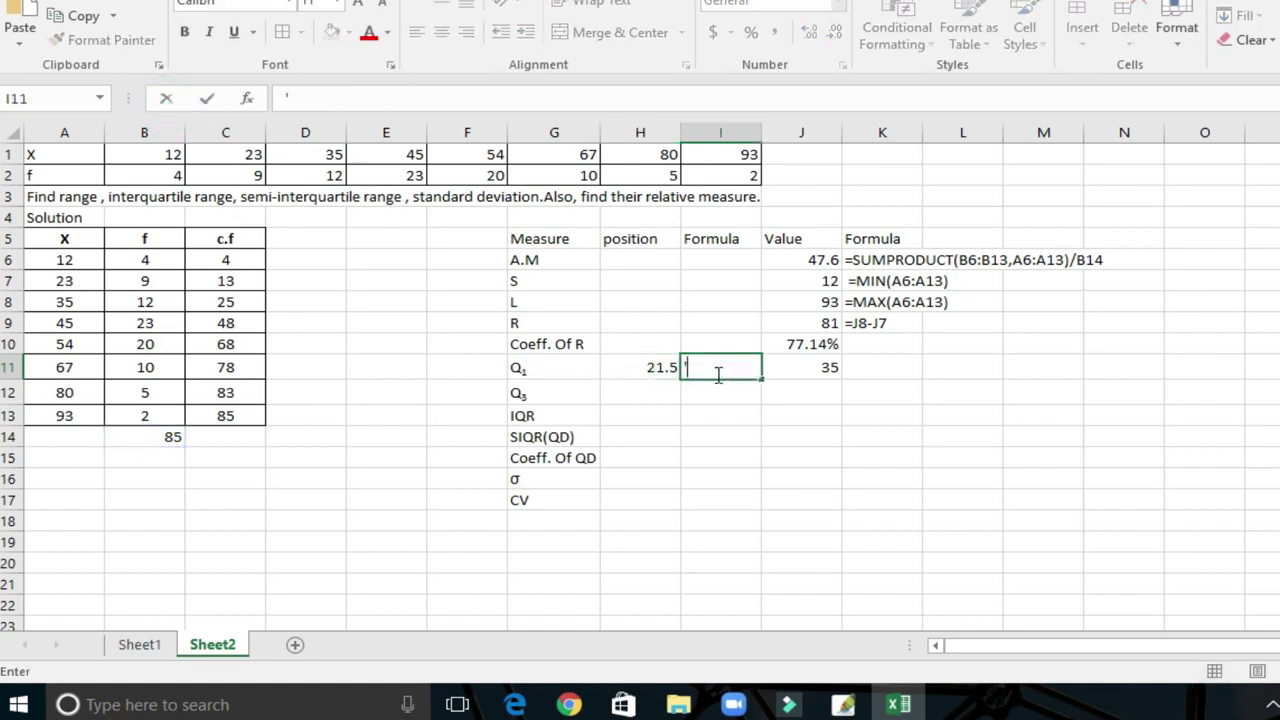
text(=0.25*(B14+1))
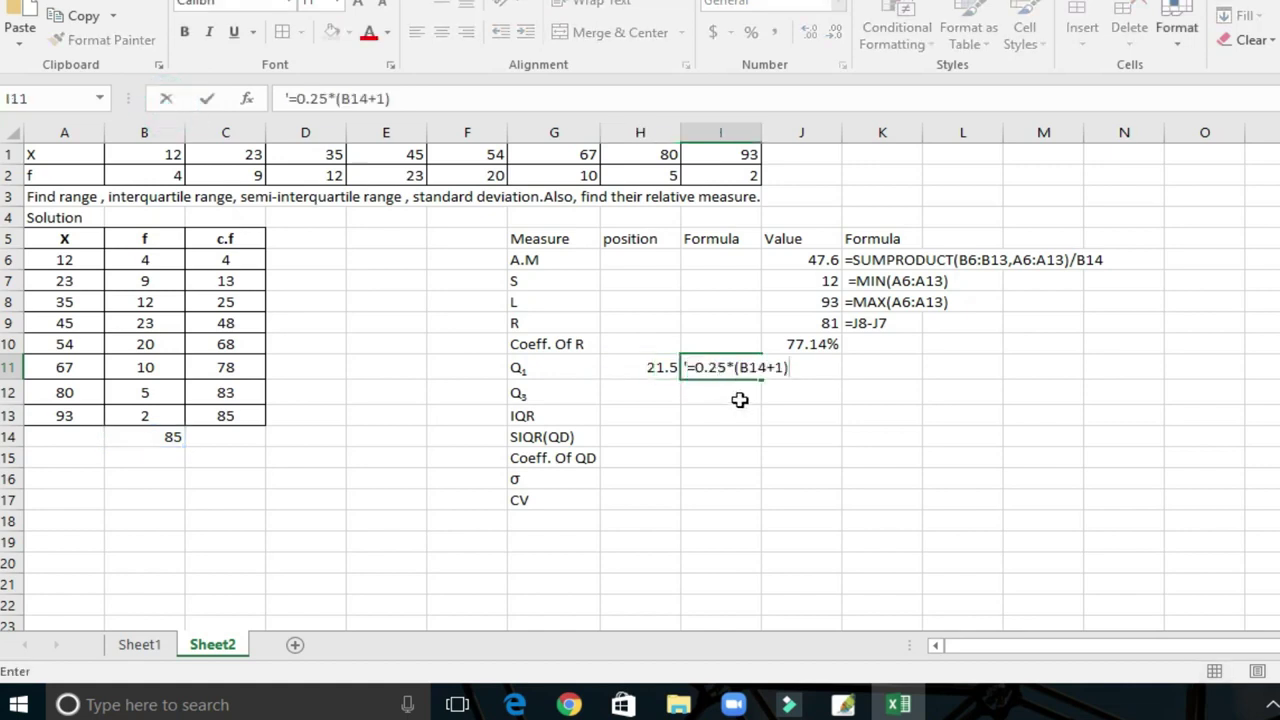
key(Return)
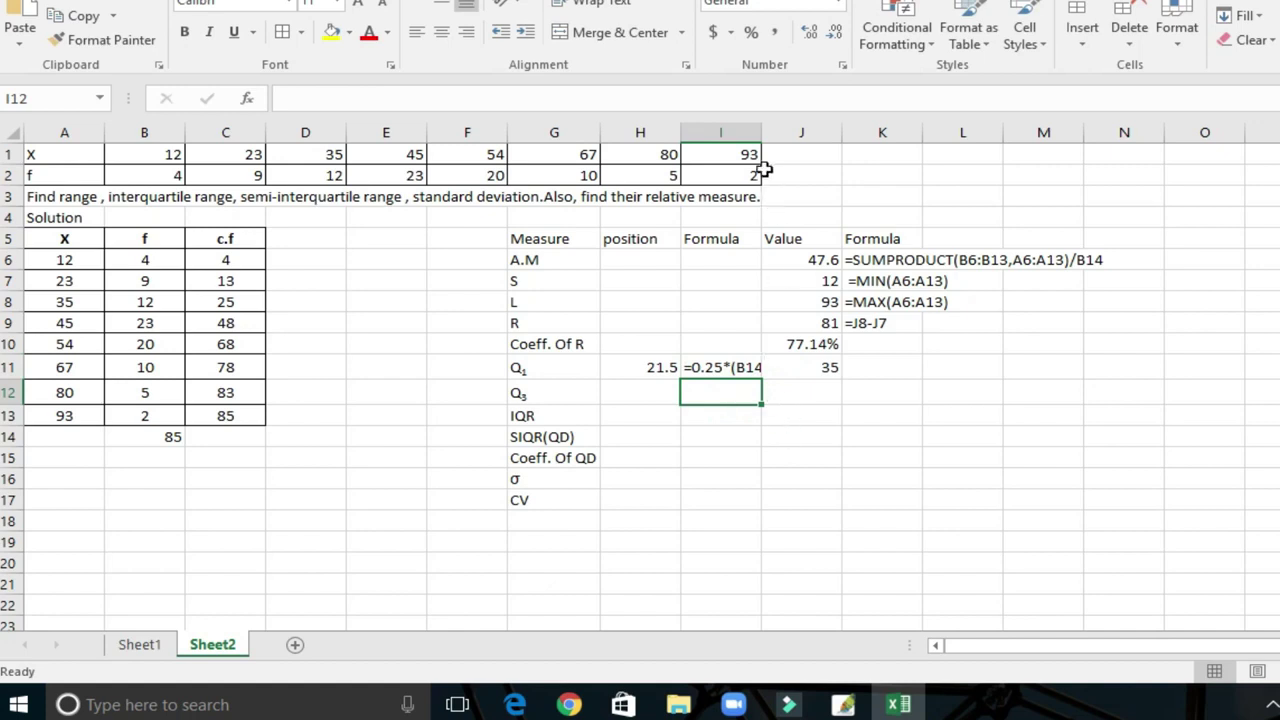
click(720, 367)
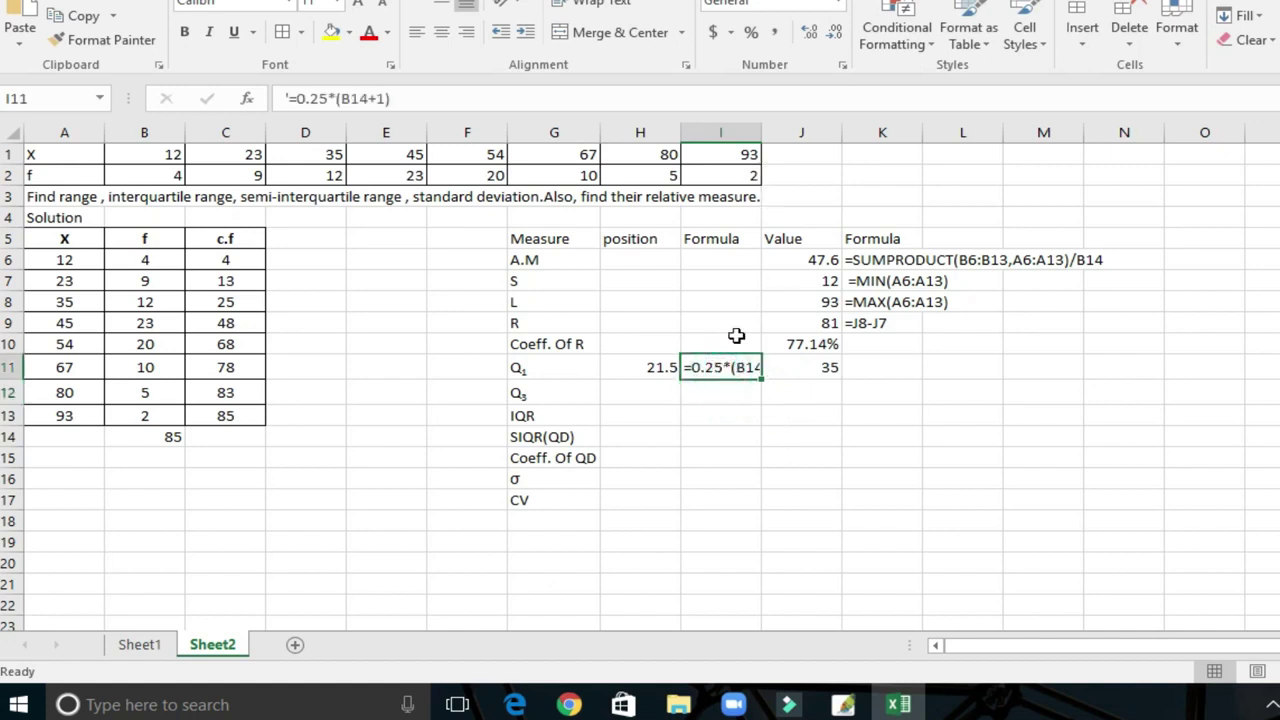
click(590, 5)
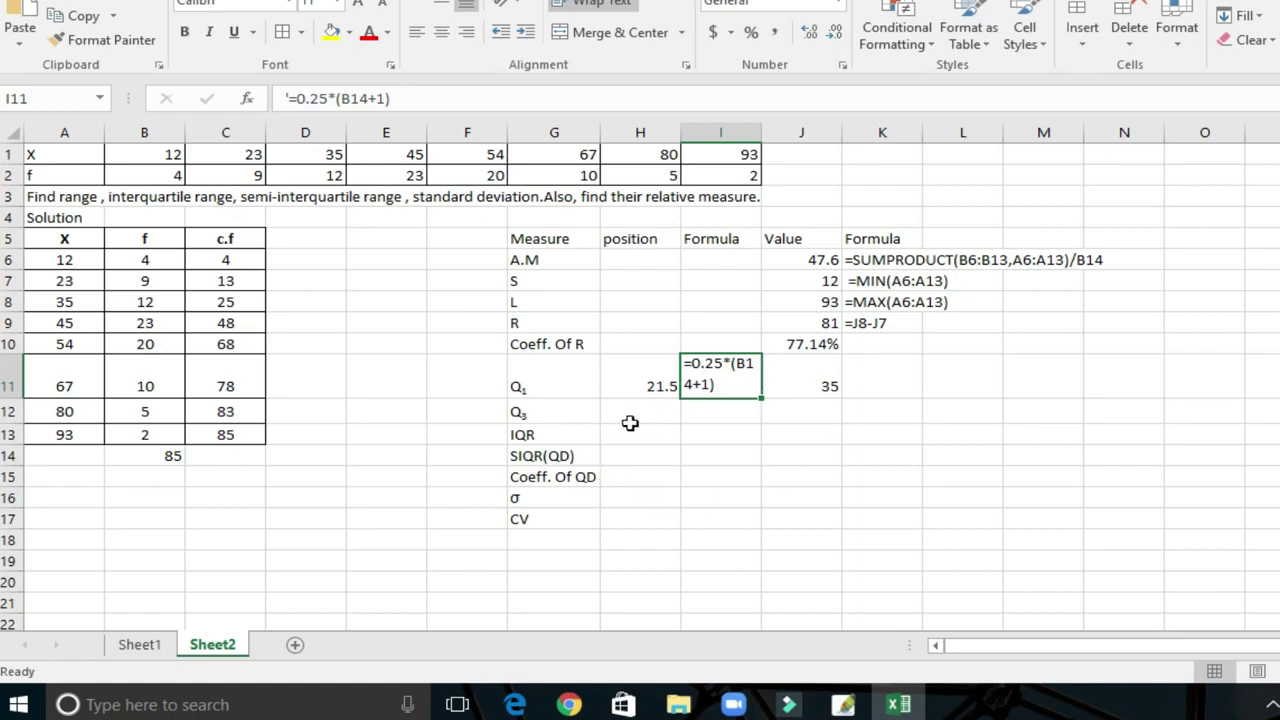
click(630, 419)
text(=)
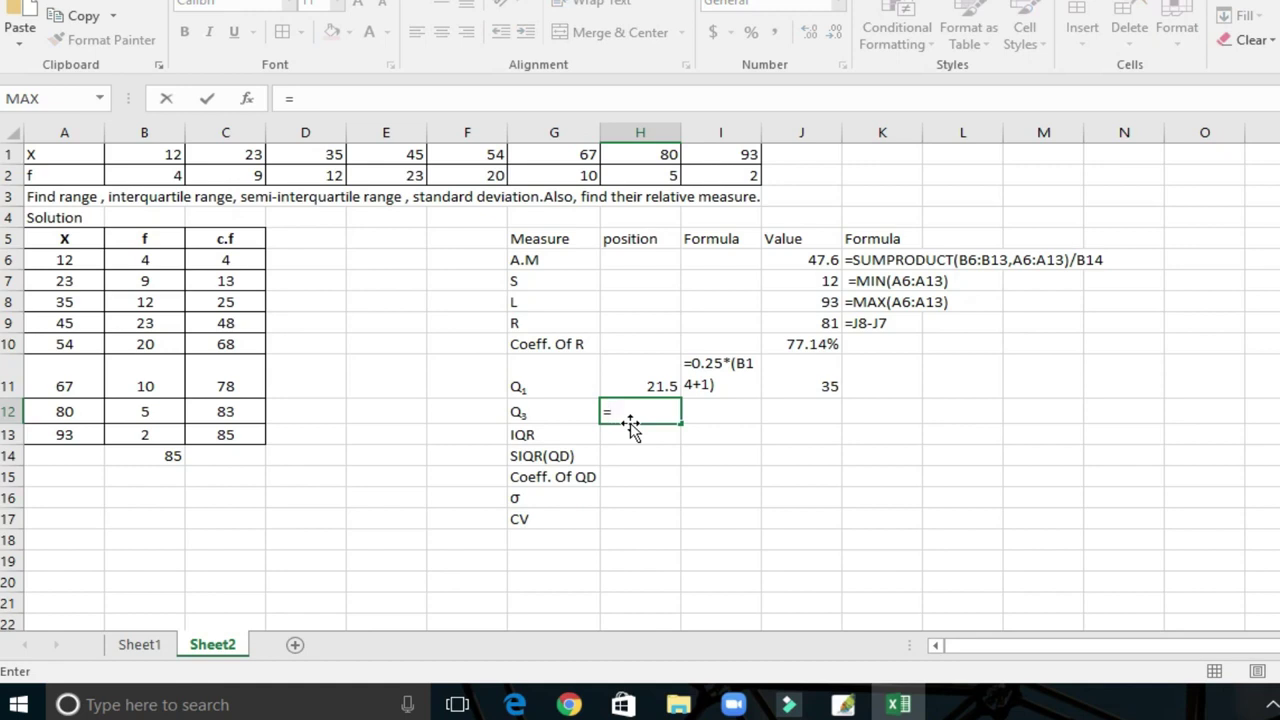
- Complete H12 as =0.75*(B14+1), giving the Q3 position 64.5
text(0)
text(.75)
text(*)
text(()
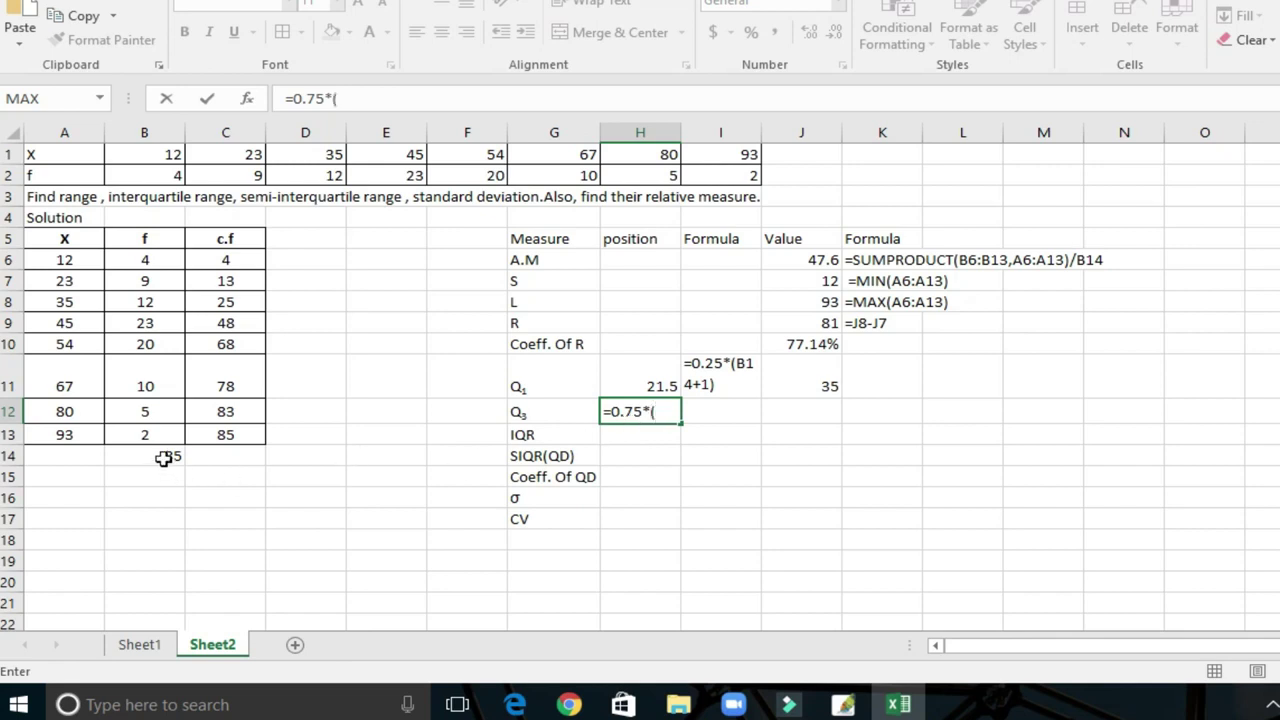
click(163, 458)
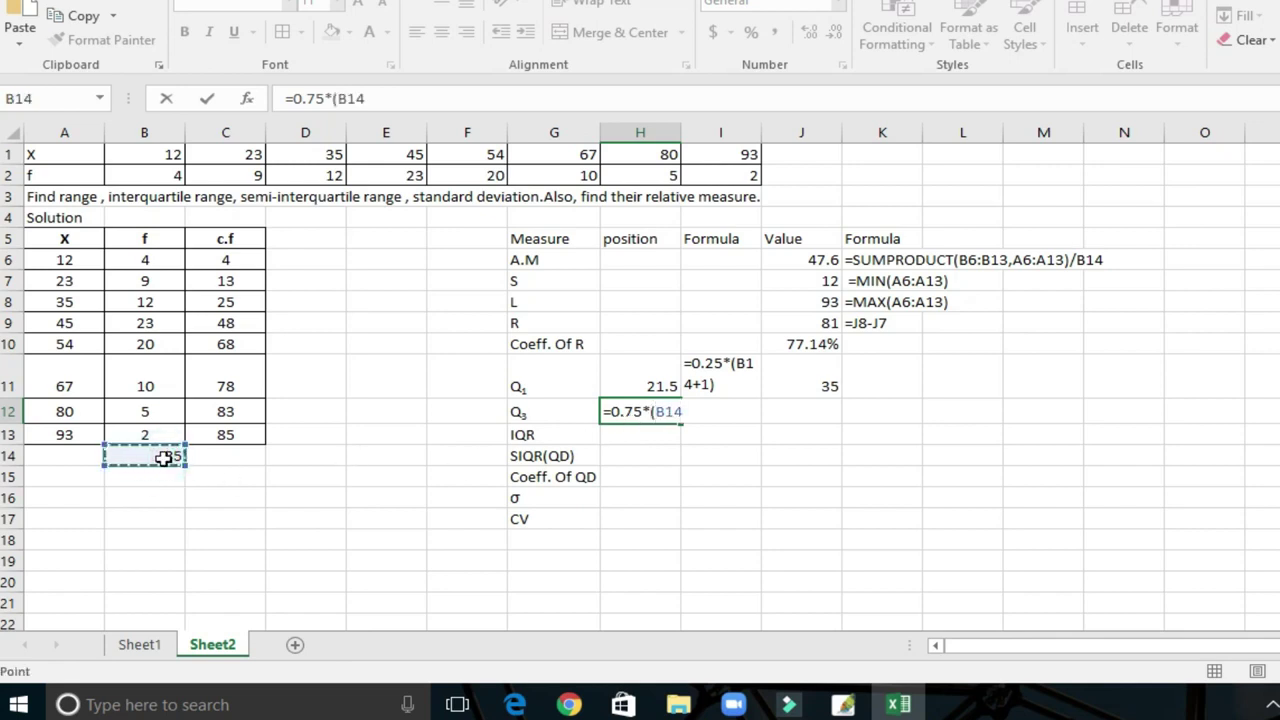
text(+1))
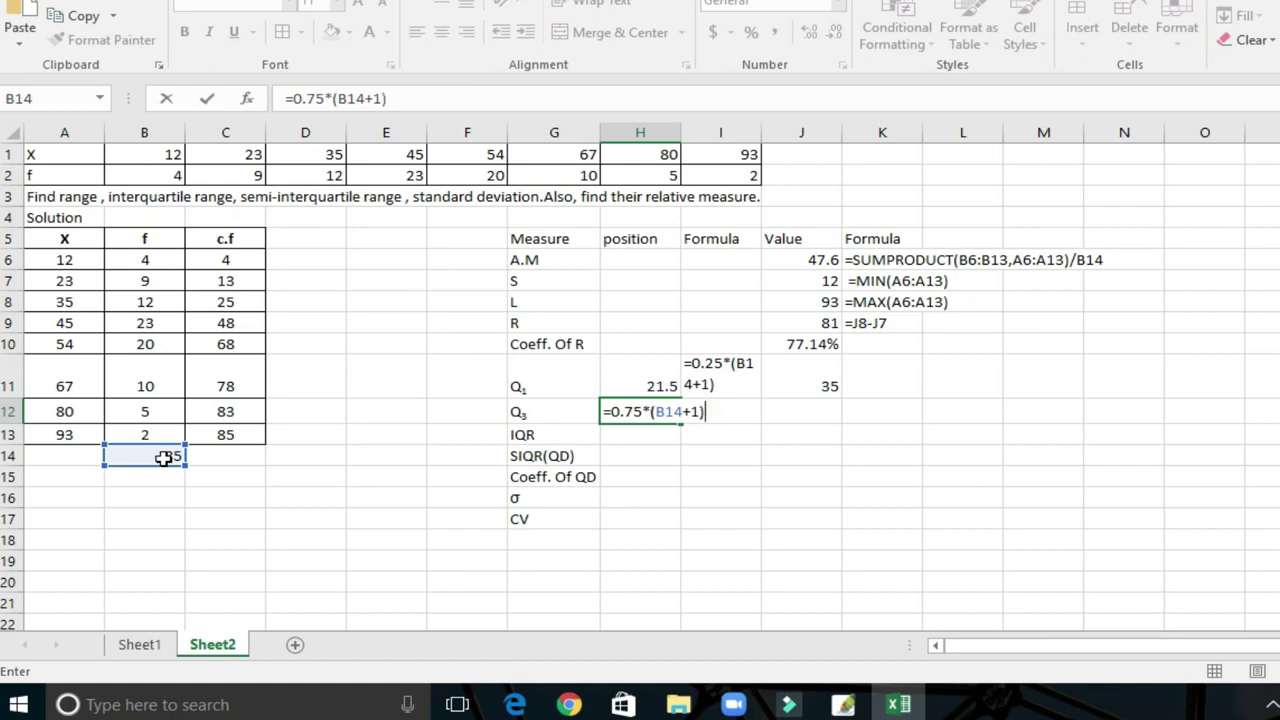
key(Return)
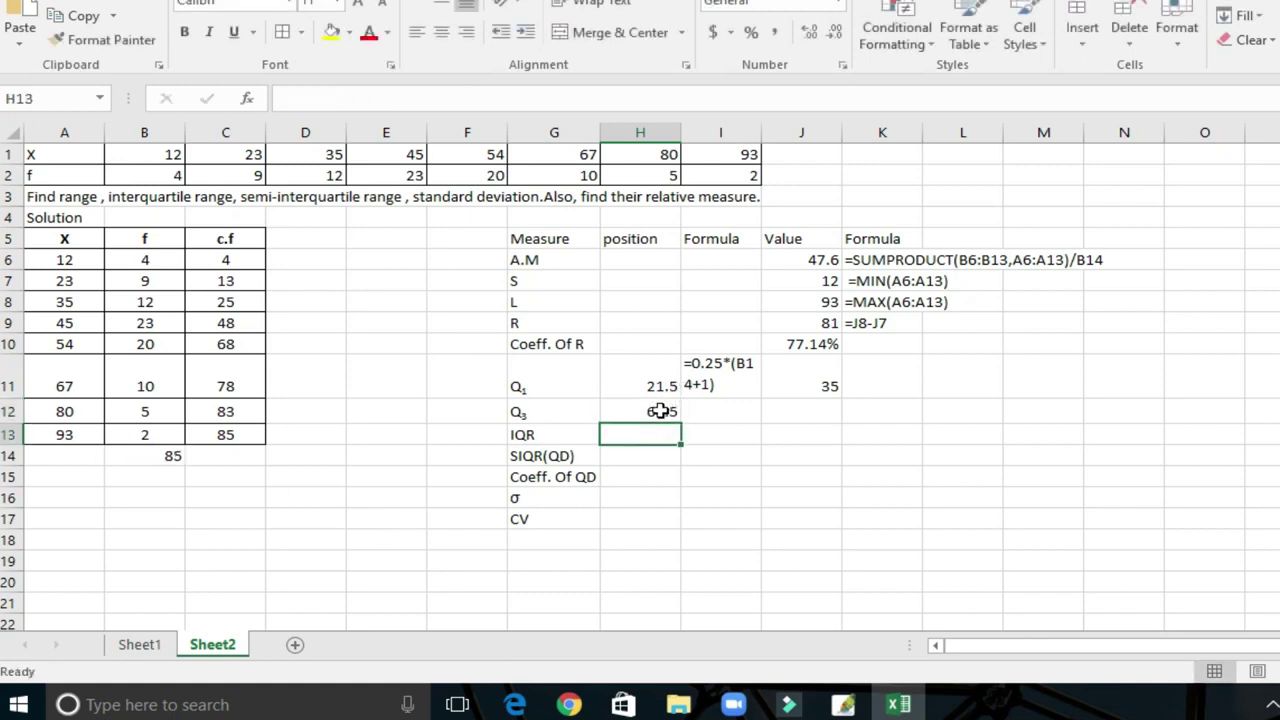
click(660, 411)
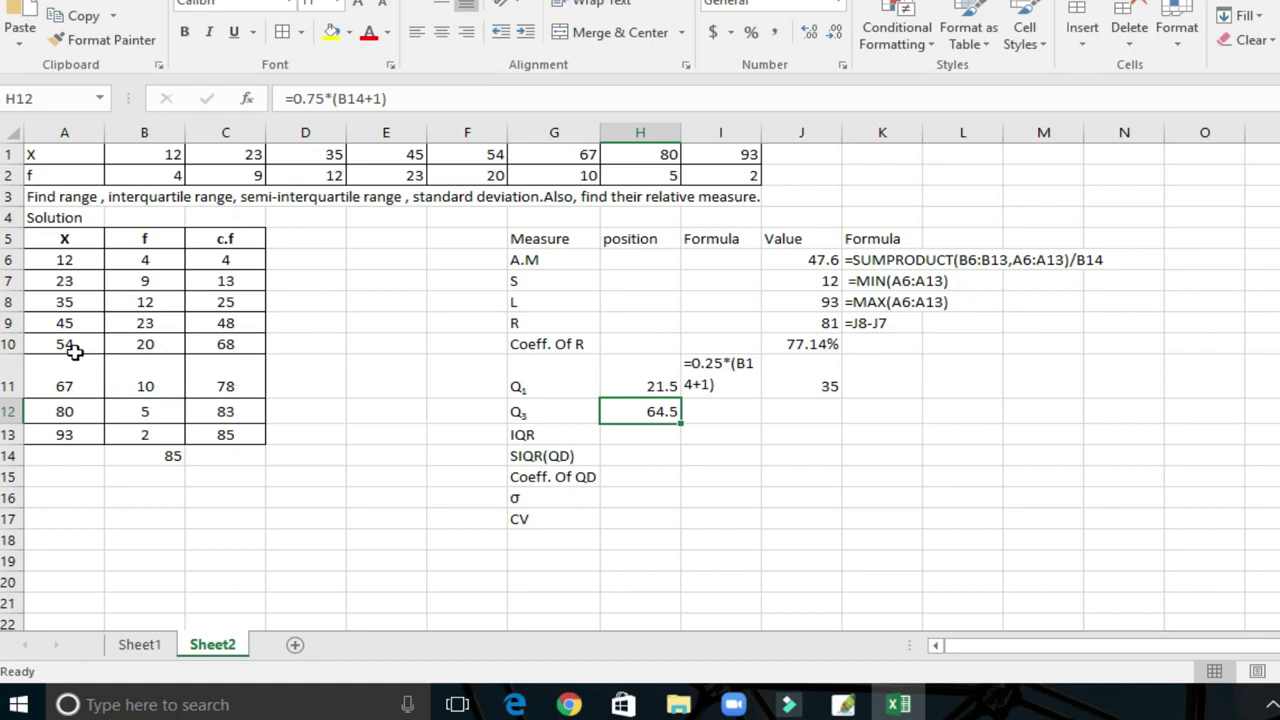
click(799, 414)
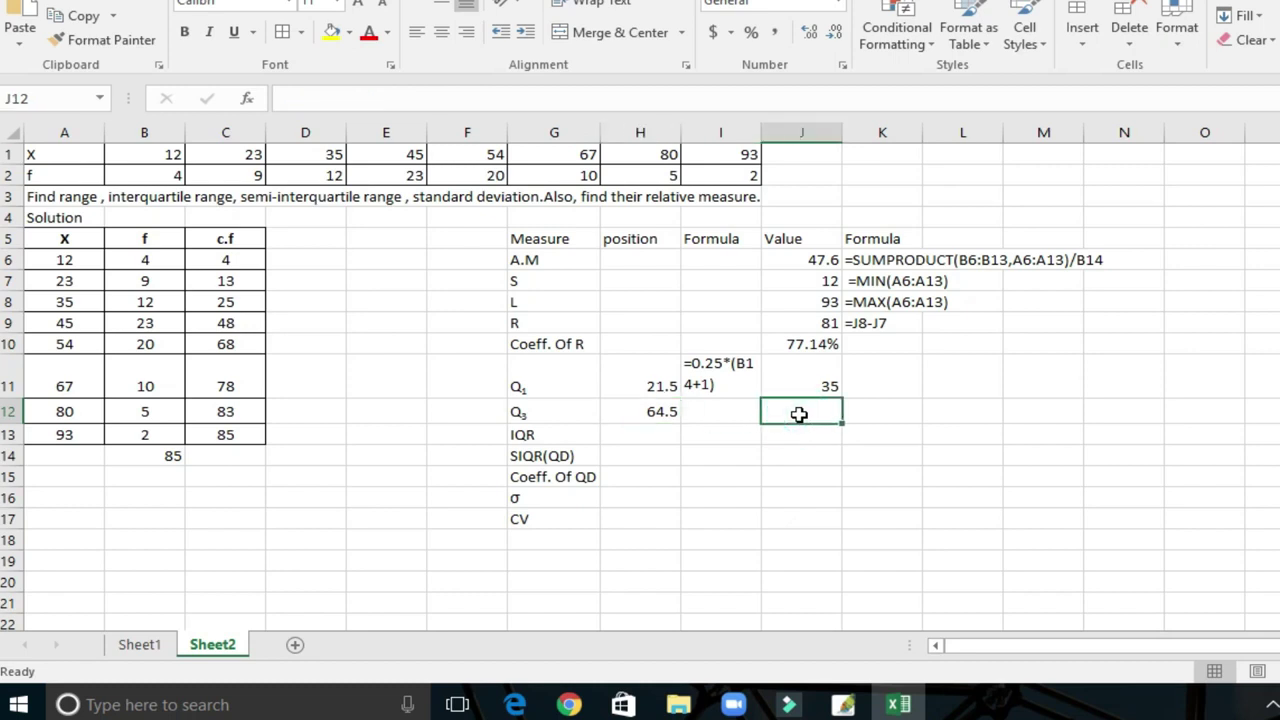
- Enter =A10 in J12 so the Q3 value shows 54
text(=)
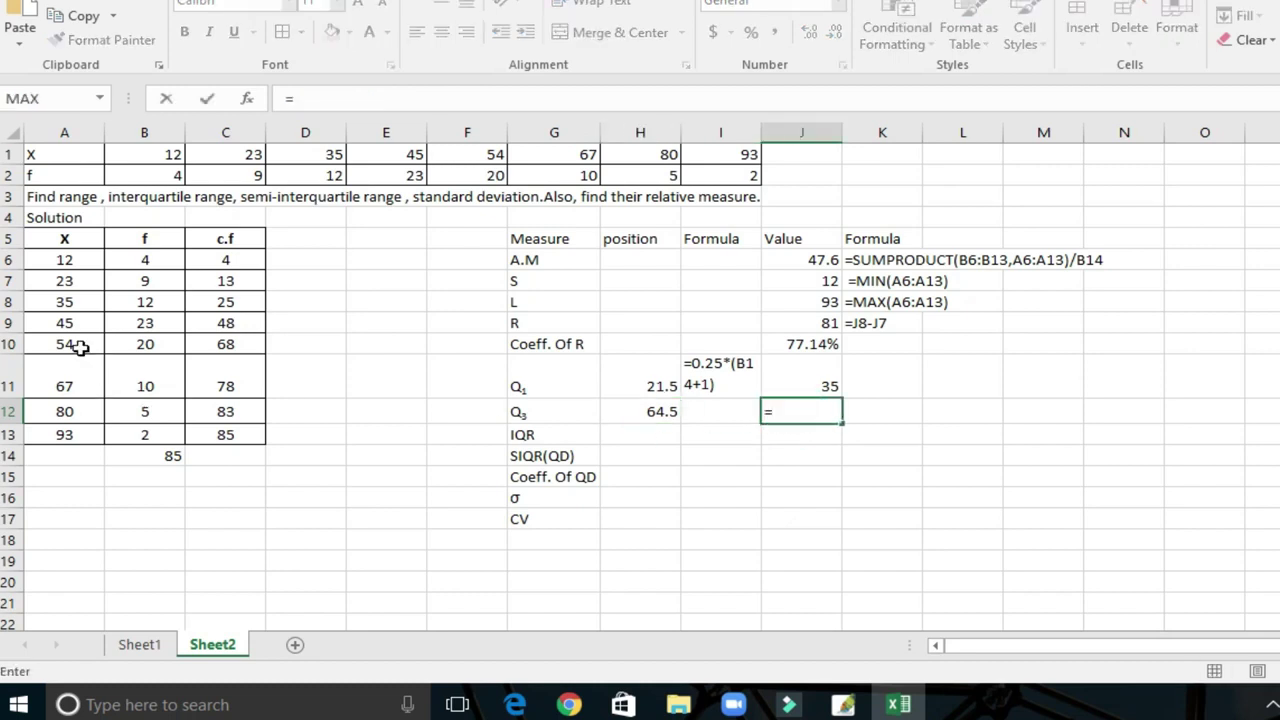
click(80, 346)
key(Return)
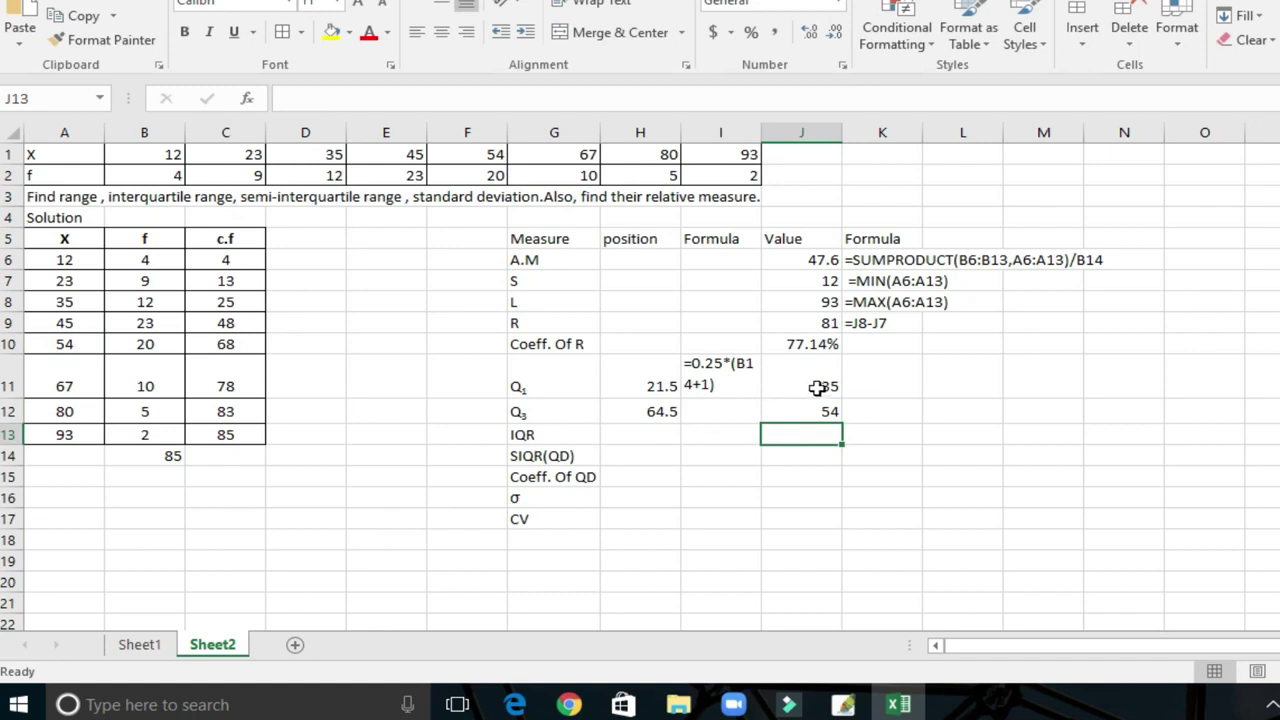
- Copy H12's Q3 position formula into I12 as wrapped text
click(650, 412)
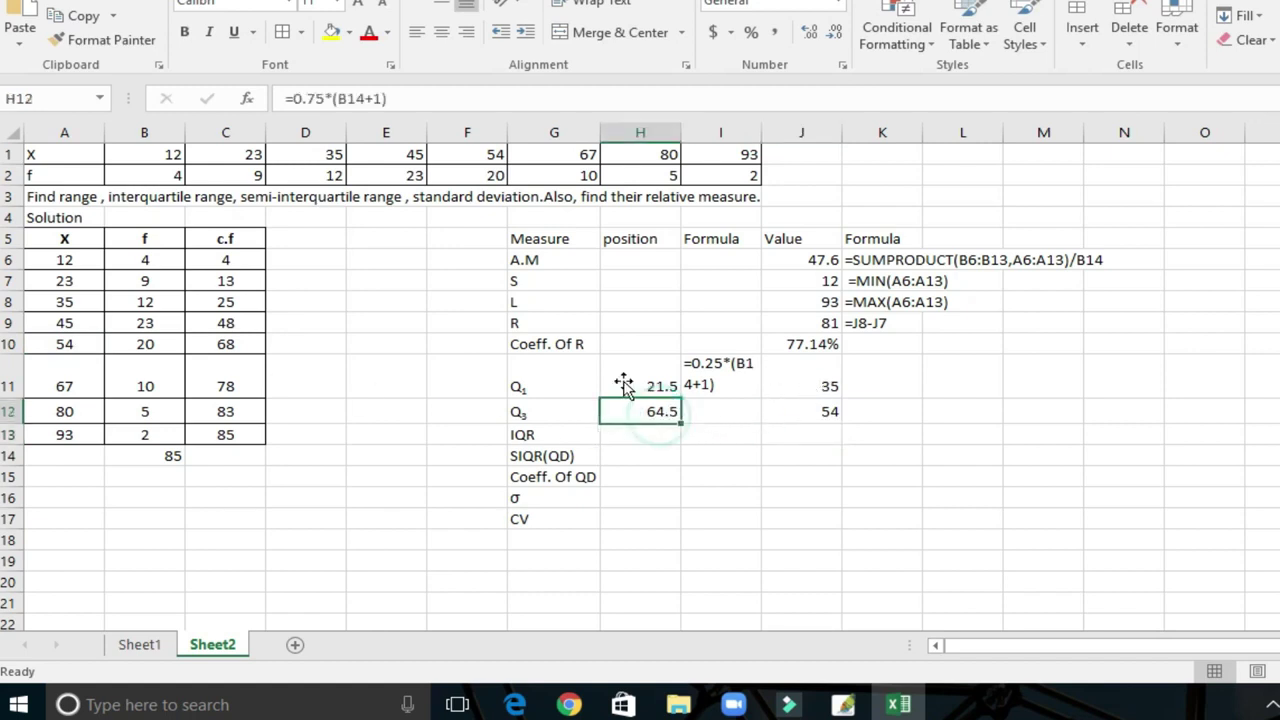
click(392, 98)
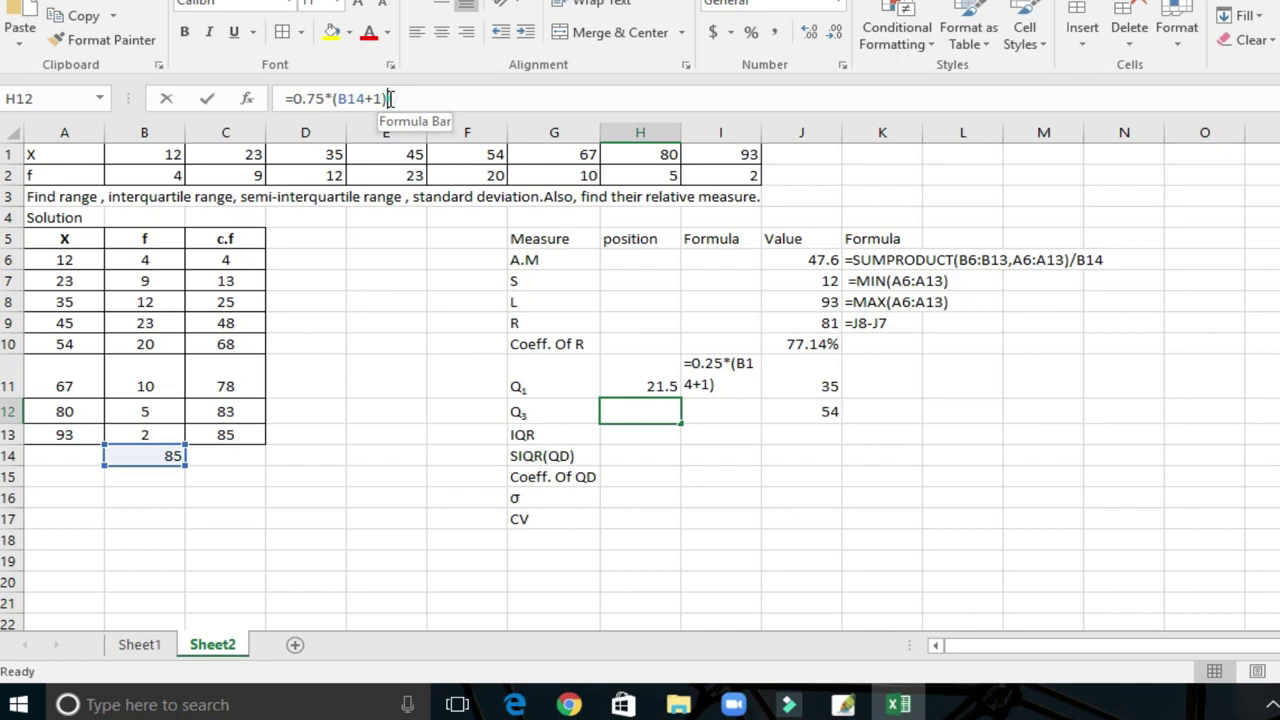
click(166, 99)
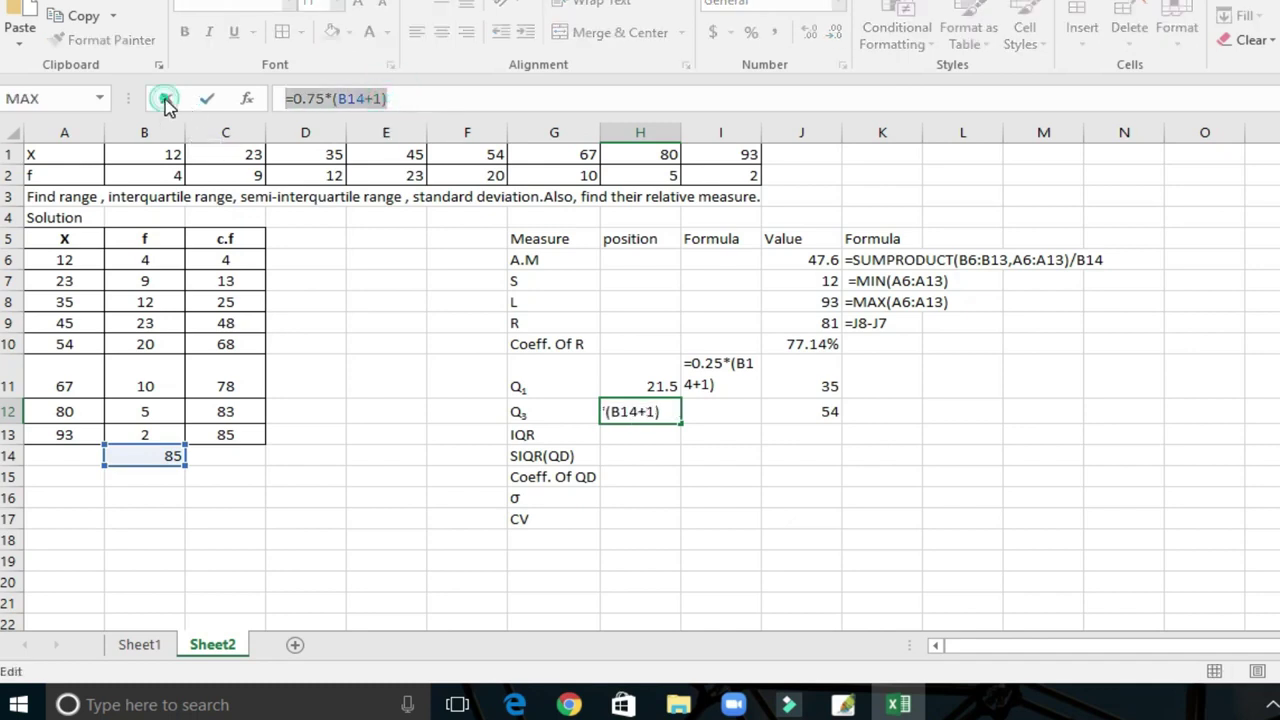
click(712, 410)
text(')
key(ctrl+v)
click(848, 385)
click(712, 405)
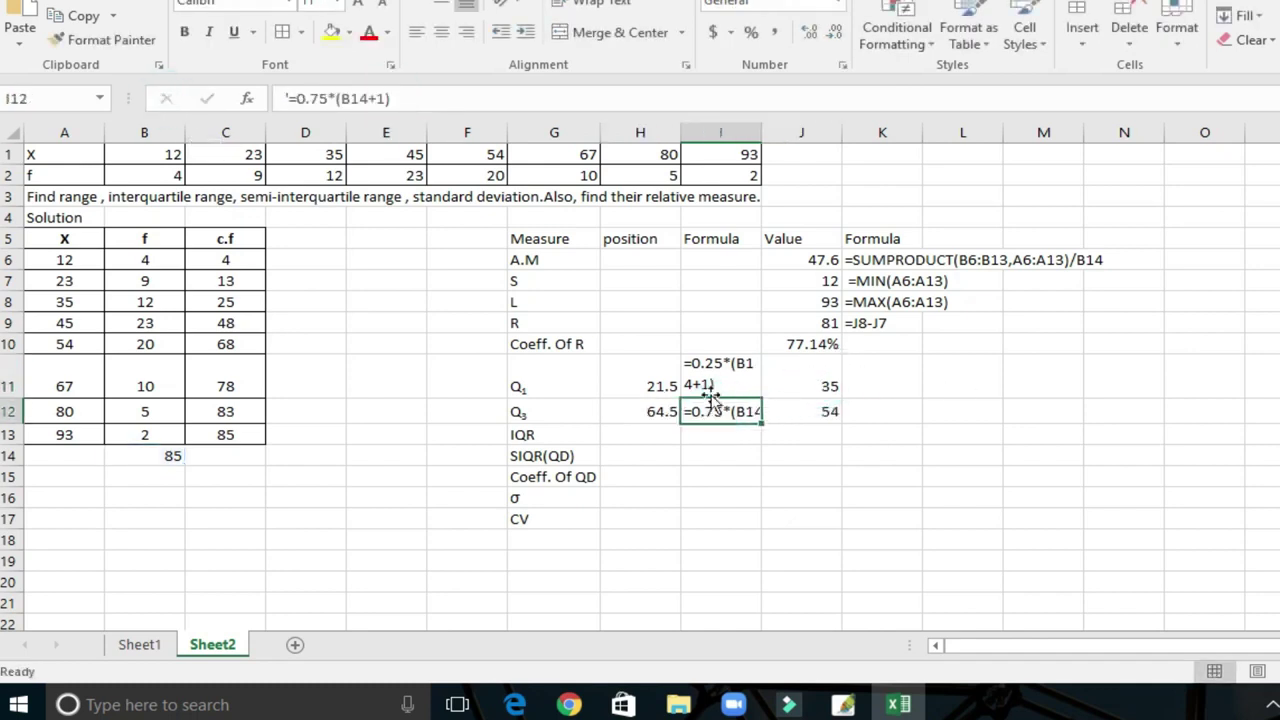
click(818, 385)
- Note the formula texts =A8 in K11 and =A10 in K12
drag(320, 98, 190, 103)
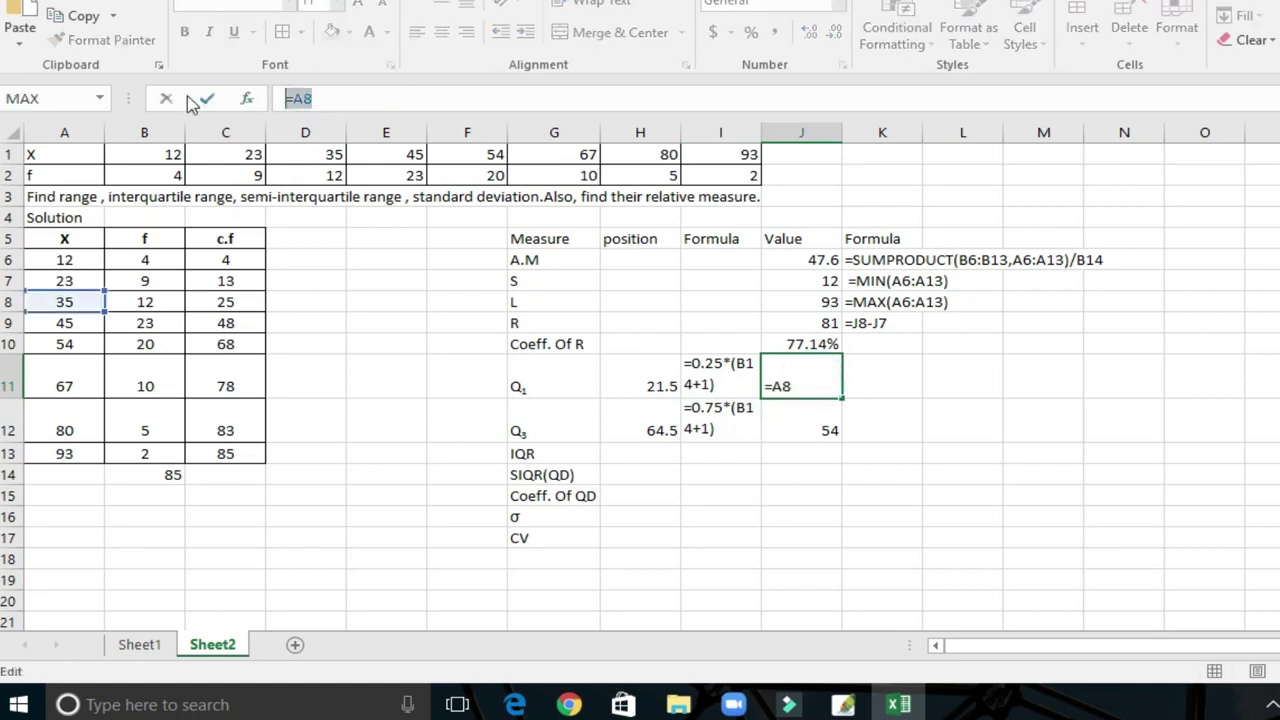
click(883, 376)
text('=A8)
click(801, 430)
drag(325, 98, 247, 103)
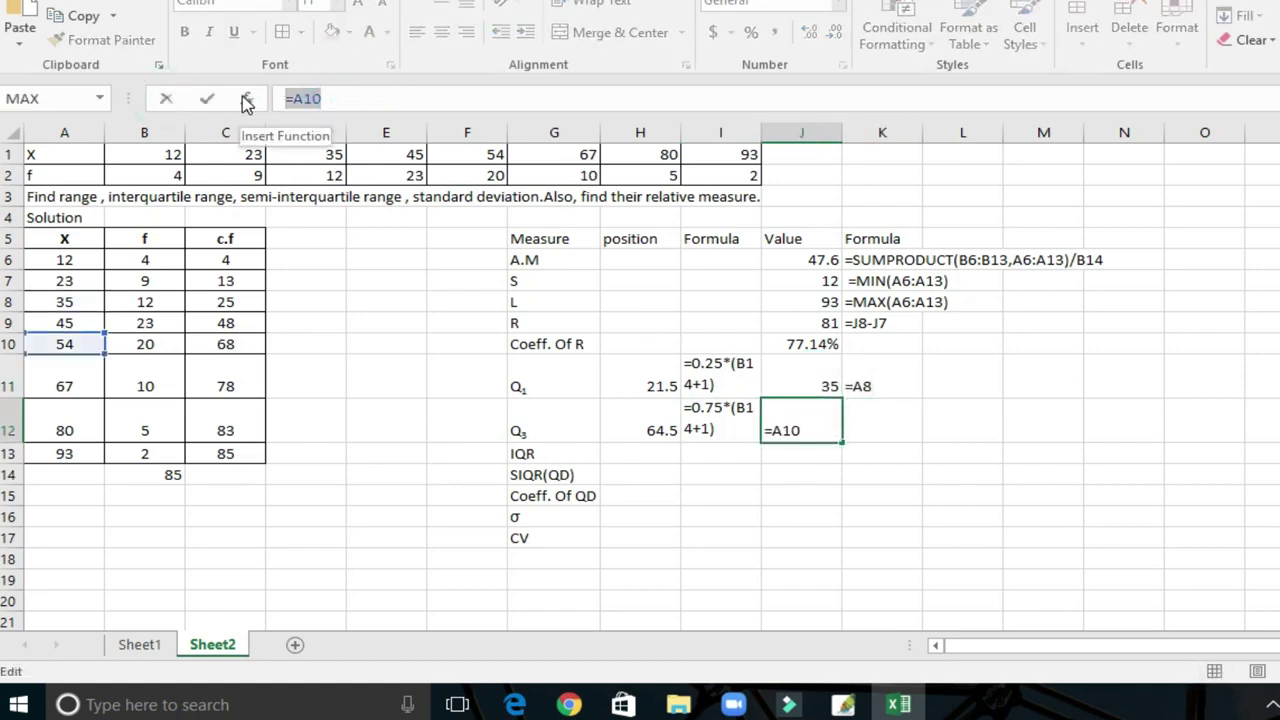
click(877, 429)
text('=A10)
click(640, 455)
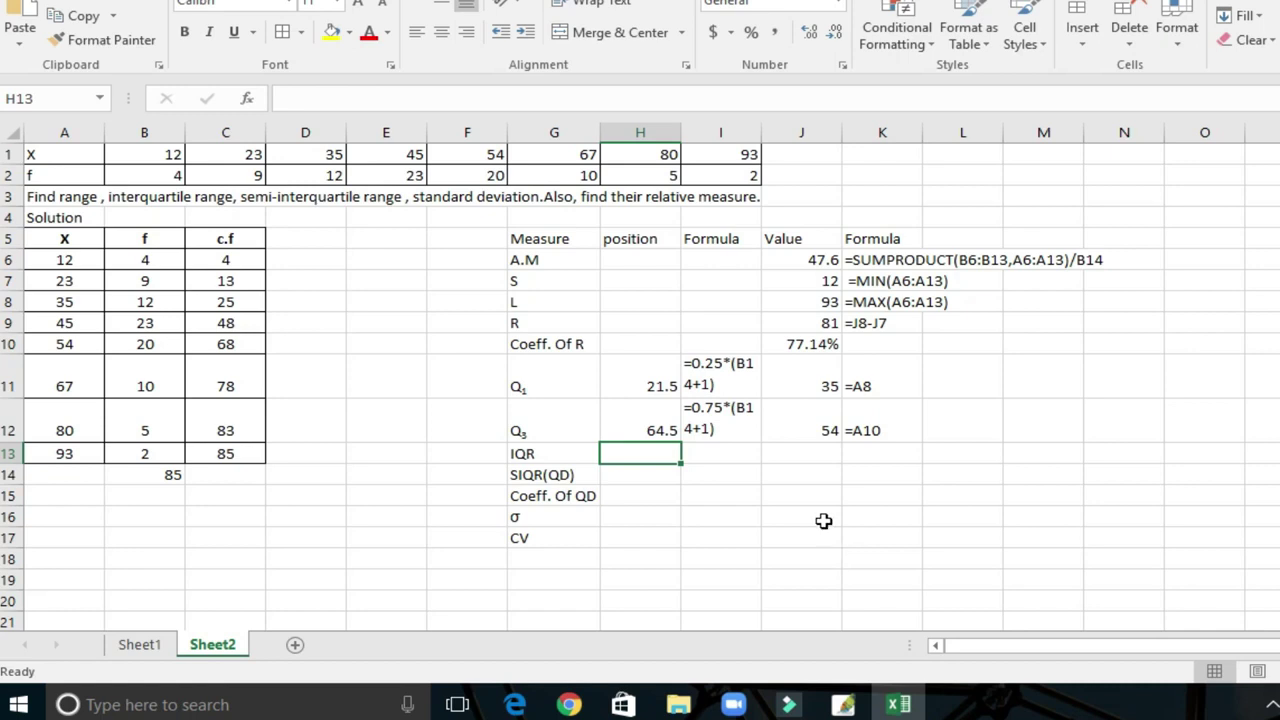
- Enter =J12-J11 in J13, giving an IQR of 19
click(786, 455)
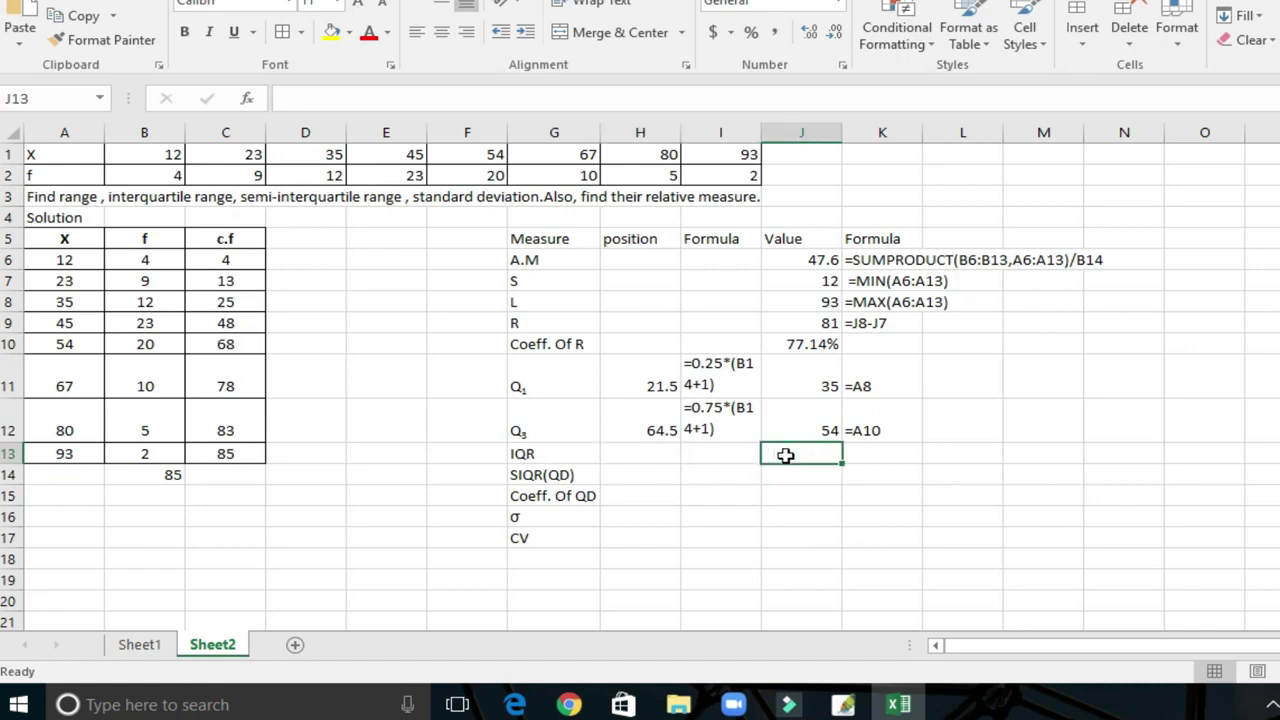
text(=)
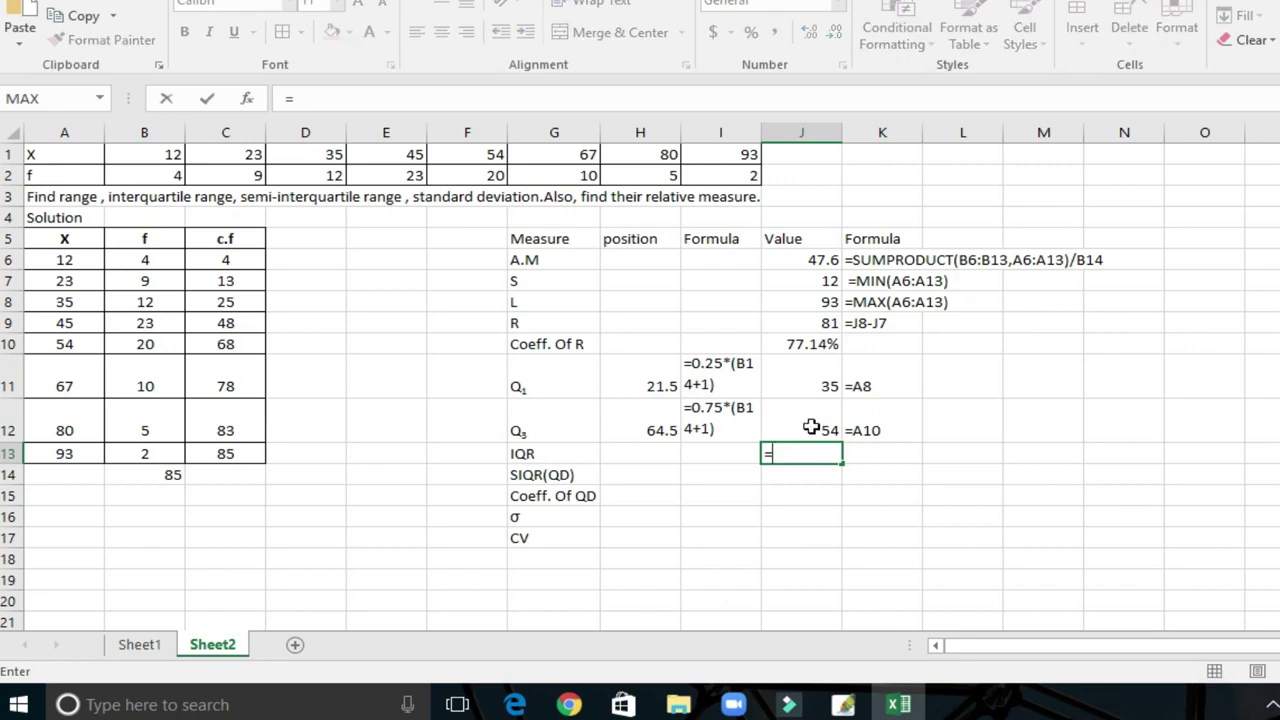
click(811, 427)
text(-)
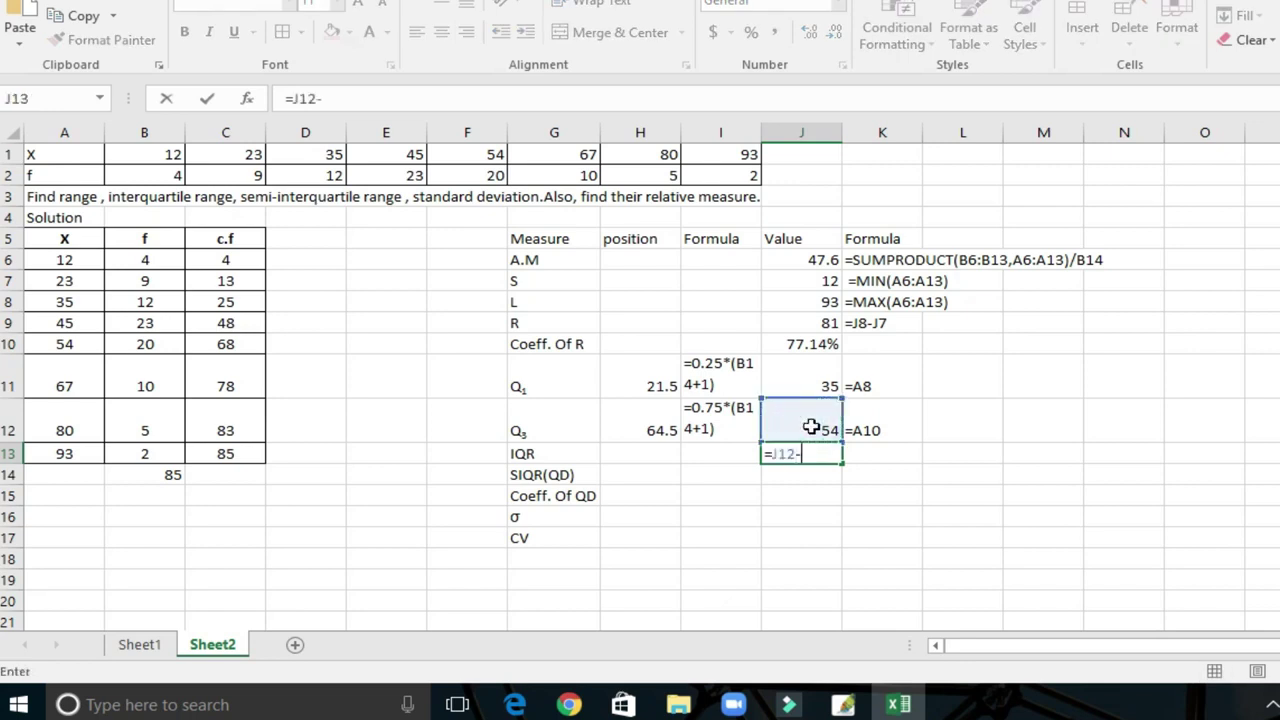
click(815, 389)
key(Return)
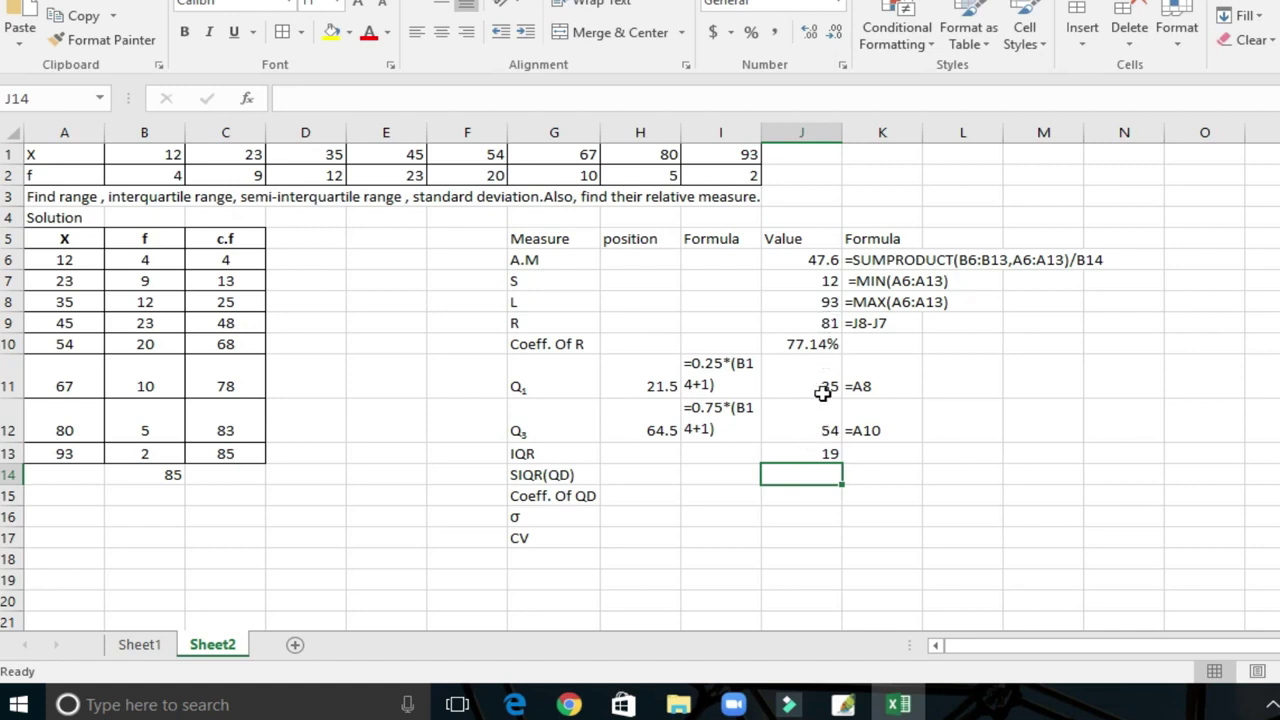
- Copy the IQR formula and record it as text =J12-J11 in K13
click(817, 452)
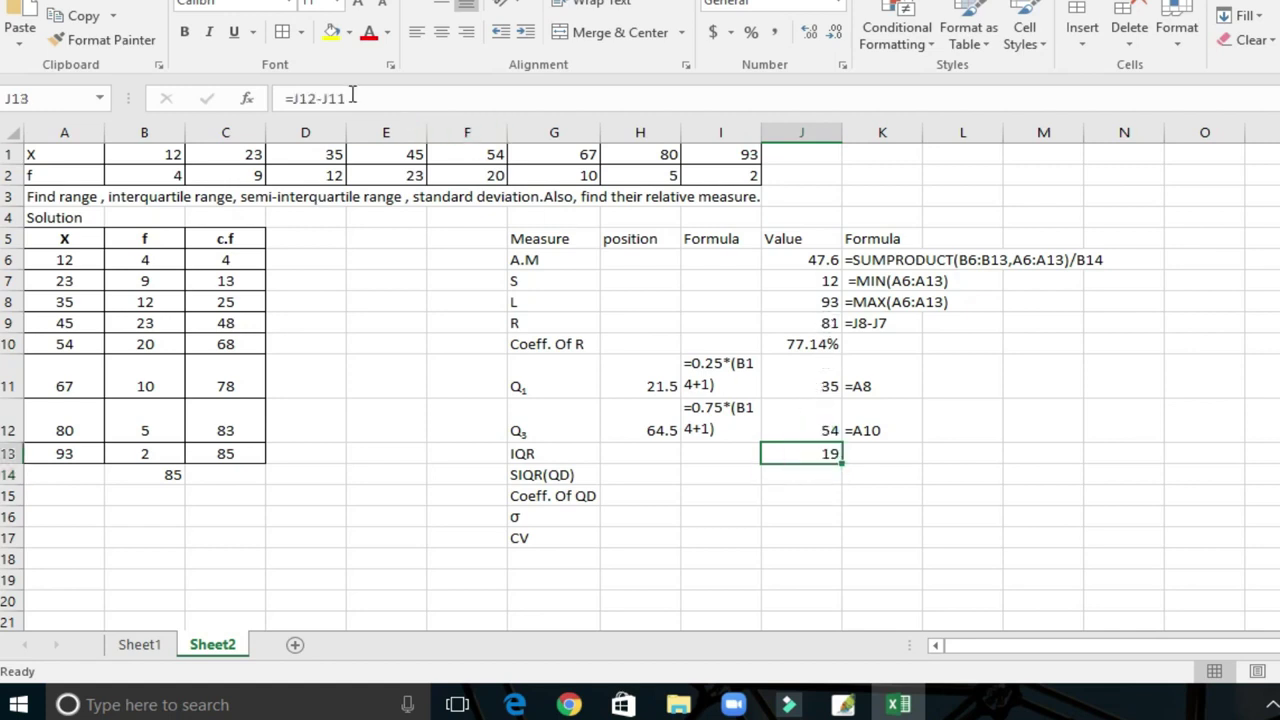
drag(345, 99, 230, 105)
key(ctrl+c)
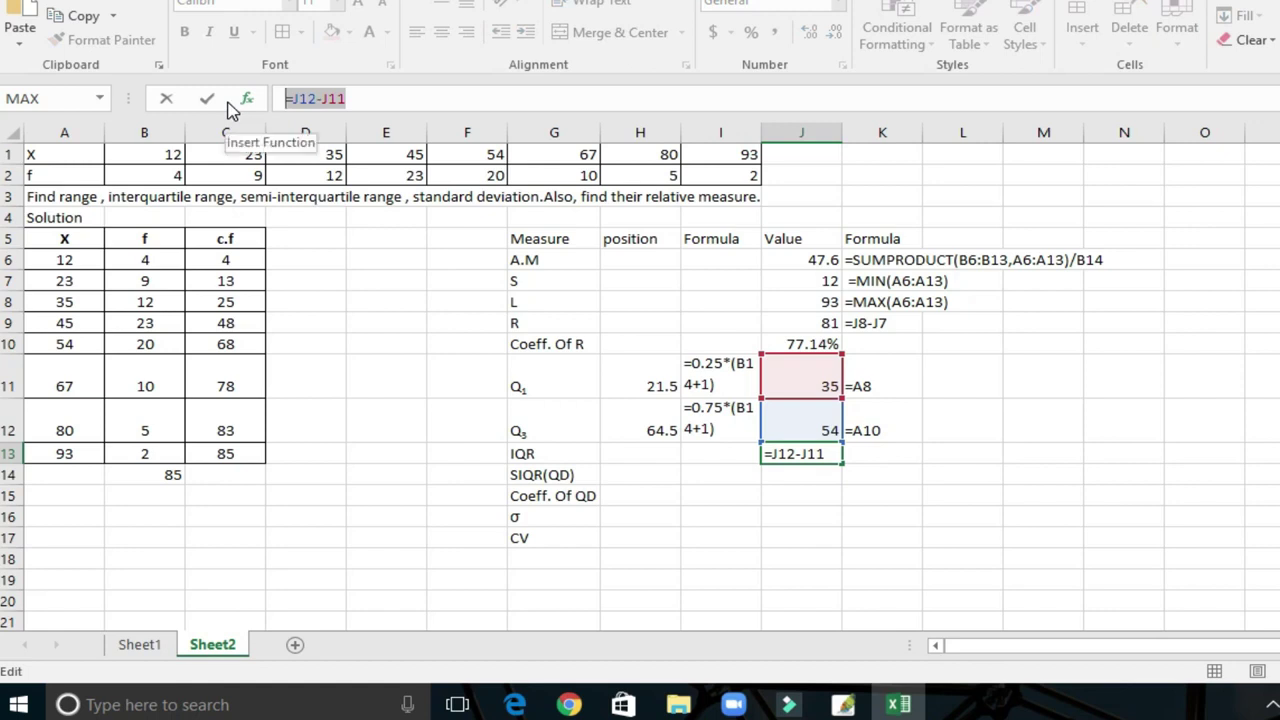
click(167, 103)
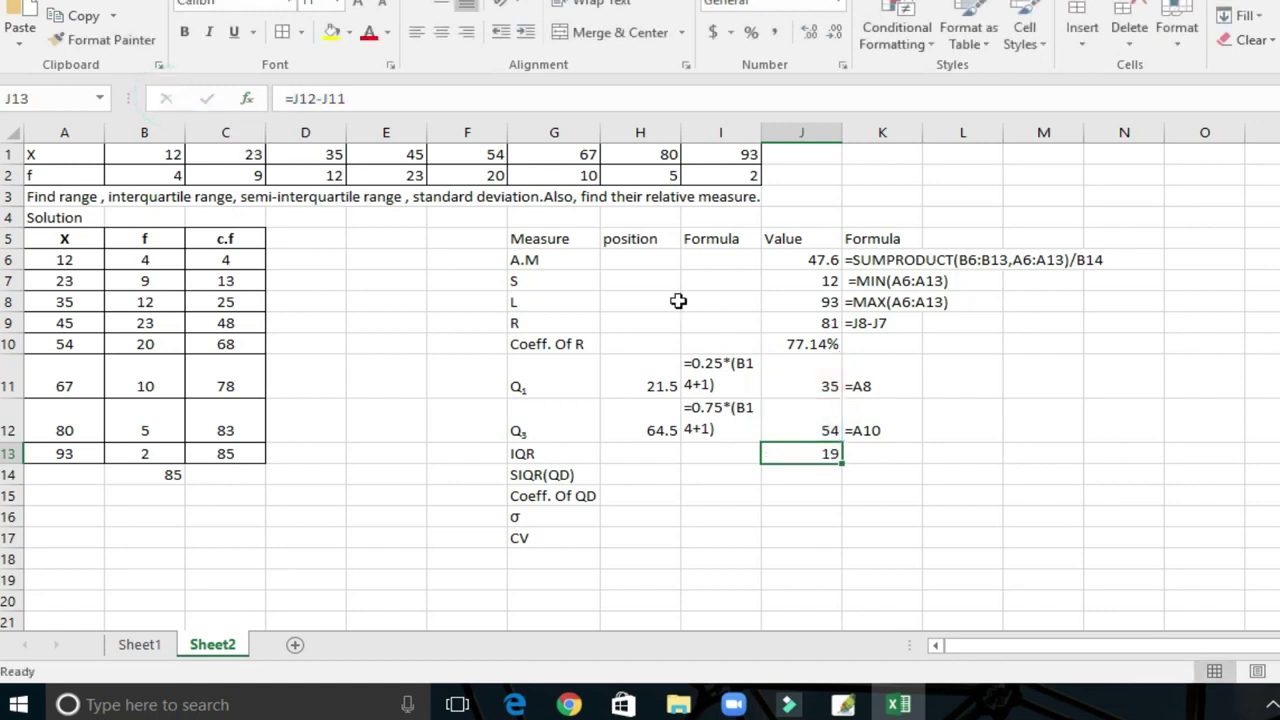
click(868, 455)
text(')
key(ctrl+v)
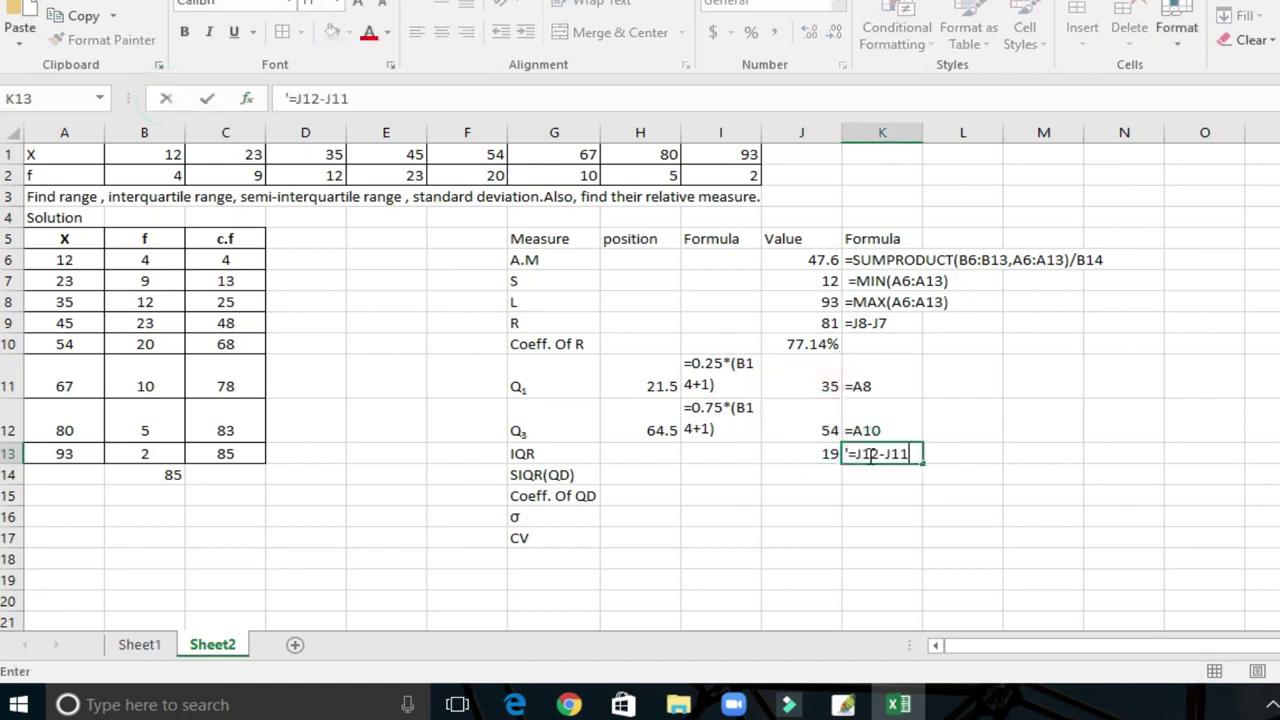
click(816, 474)
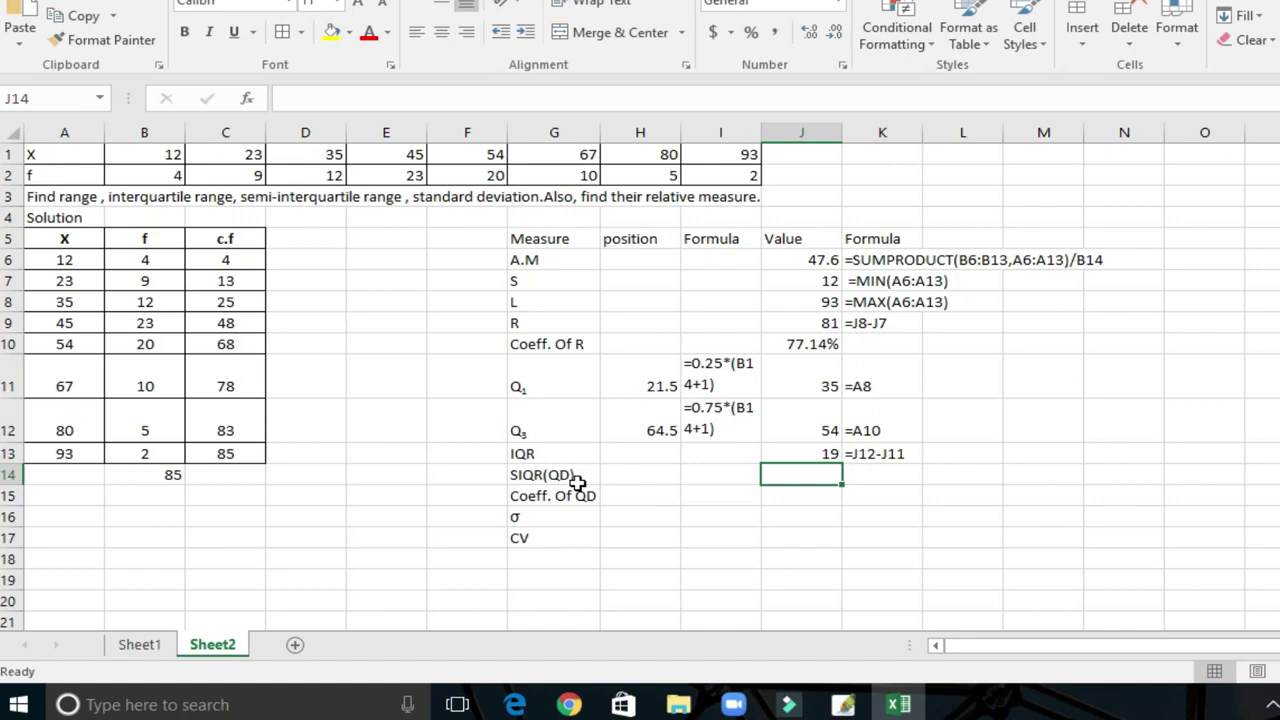
- Enter =(J12-J11)/2 in J14, giving SIQR(QD) of 9.5
text(=)
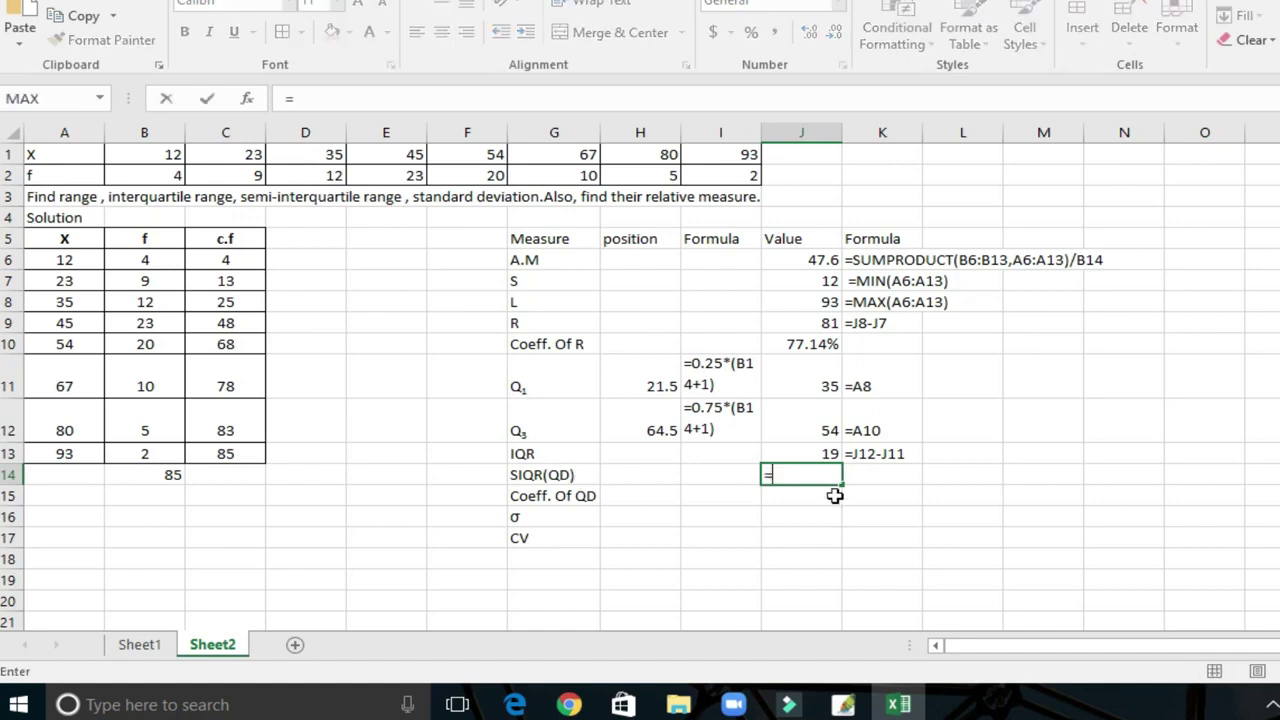
text(()
click(805, 421)
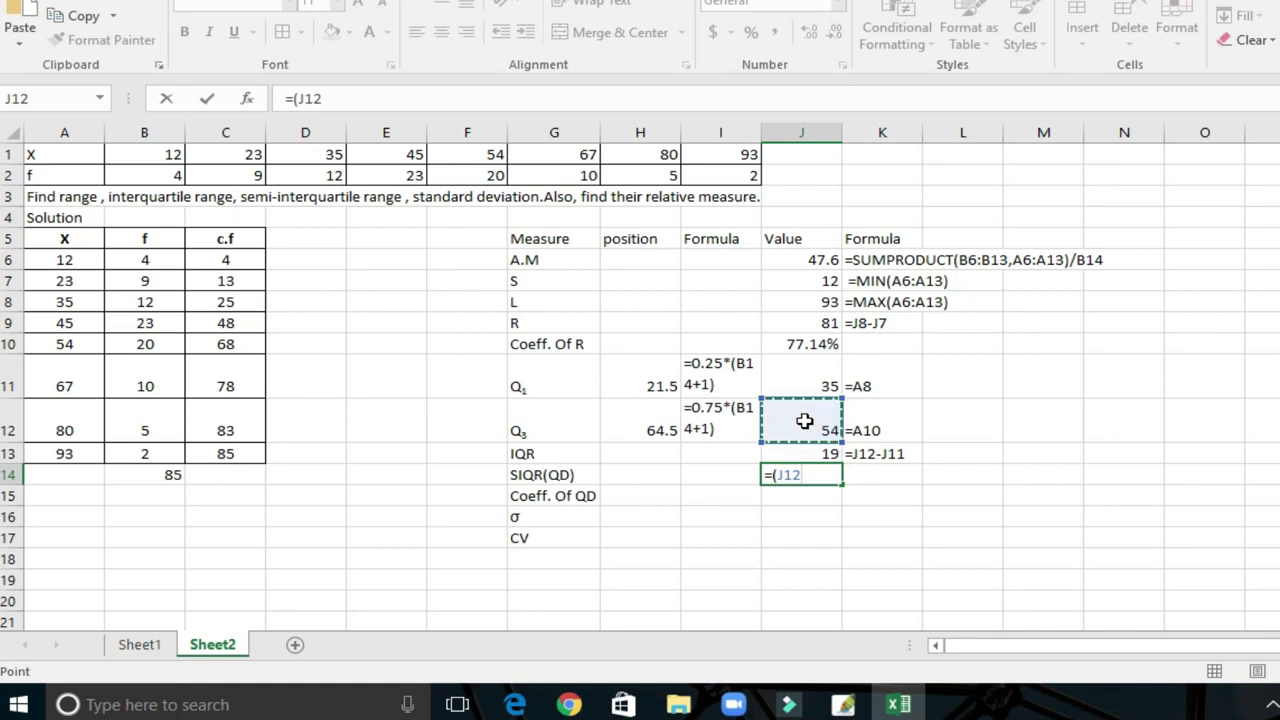
text(-)
click(804, 389)
text())
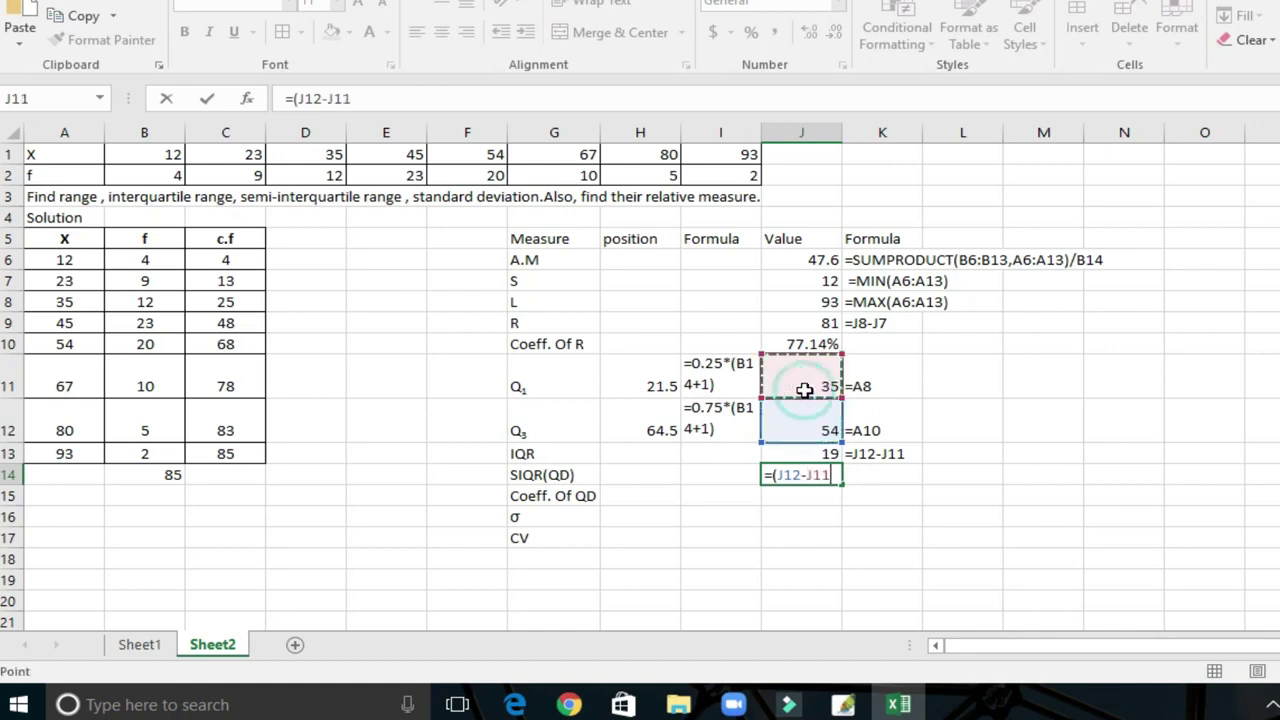
text(/)
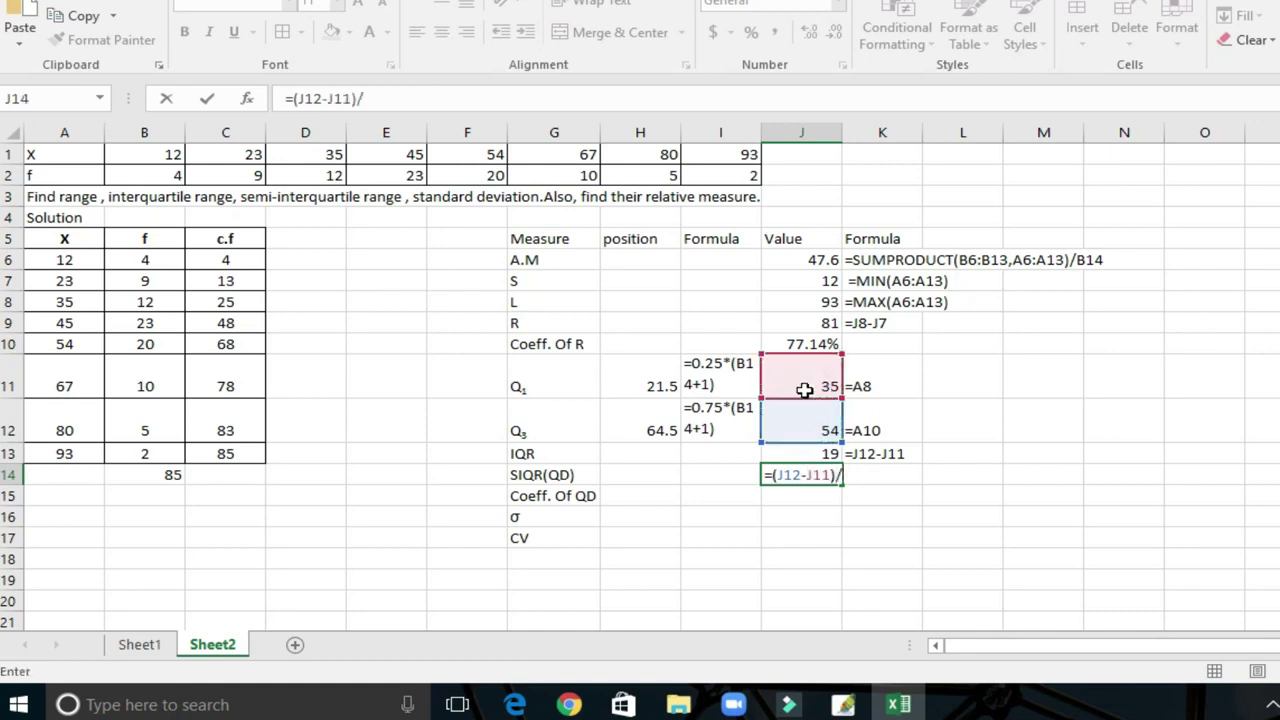
text(2)
key(Return)
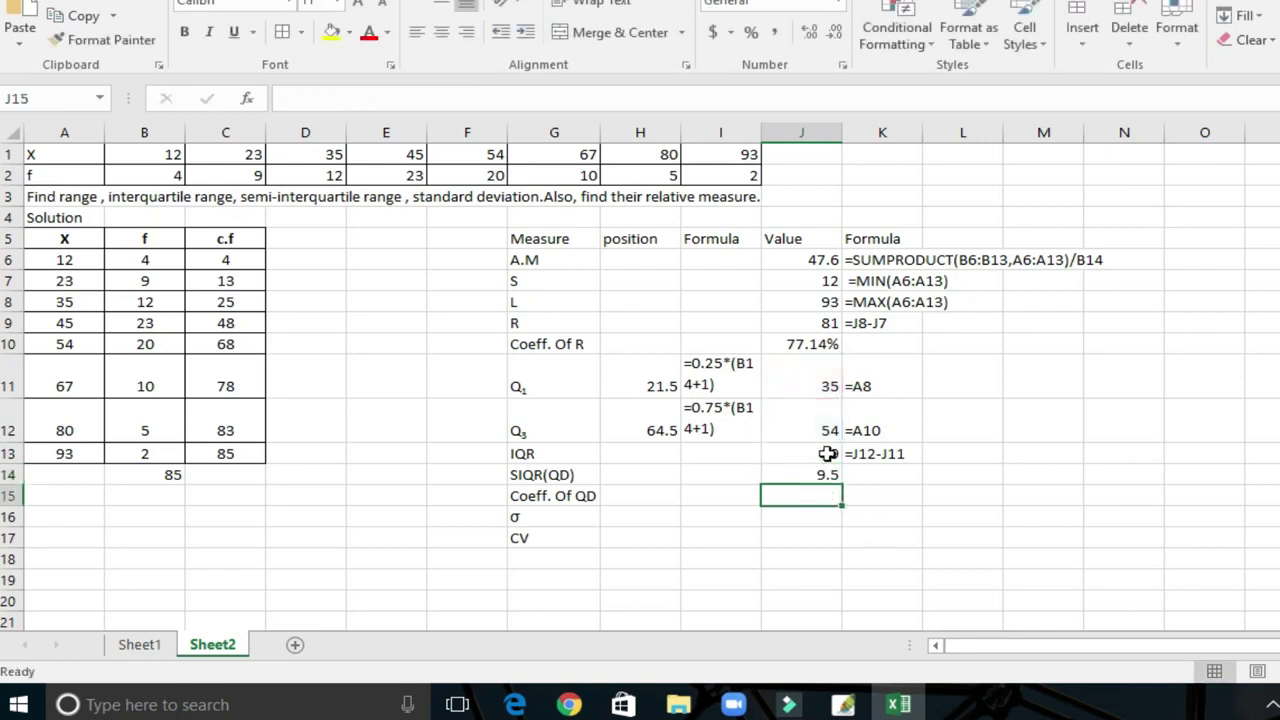
- Record the SIQR formula as text =(J12-J11)/2 in K14
click(827, 475)
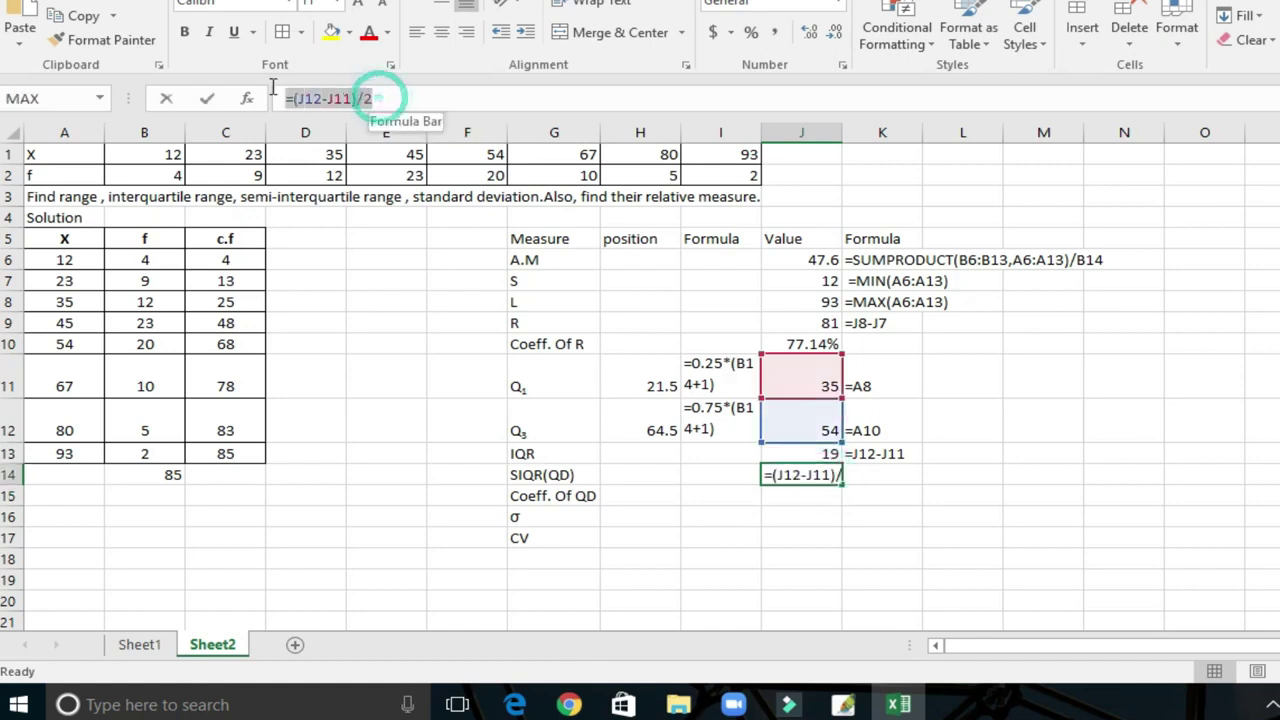
drag(381, 98, 258, 95)
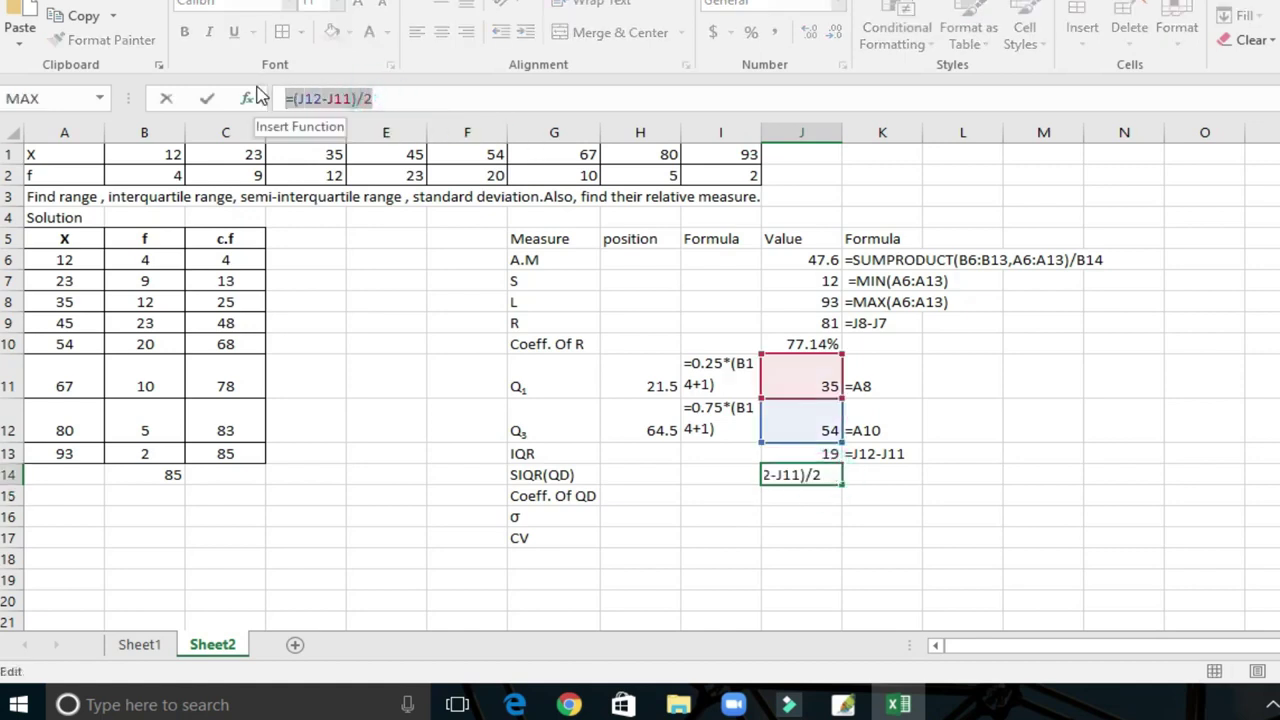
click(166, 100)
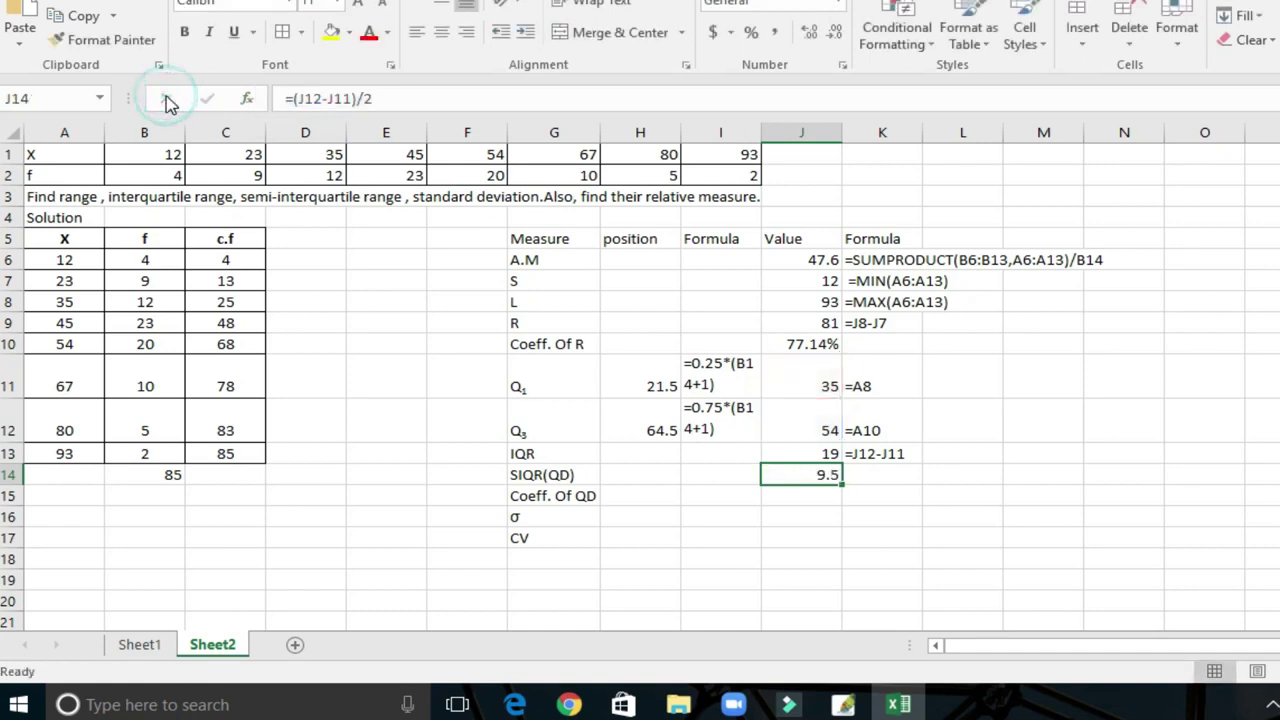
click(880, 473)
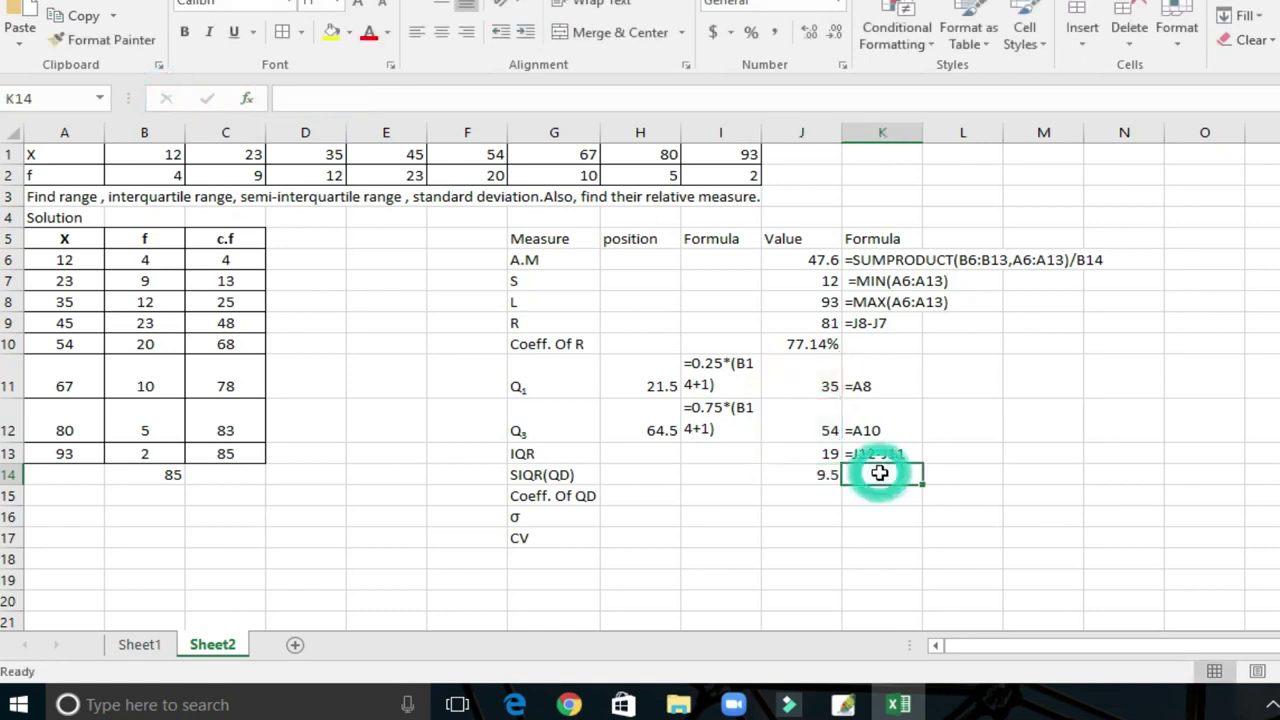
text('=(J12-J11)/2)
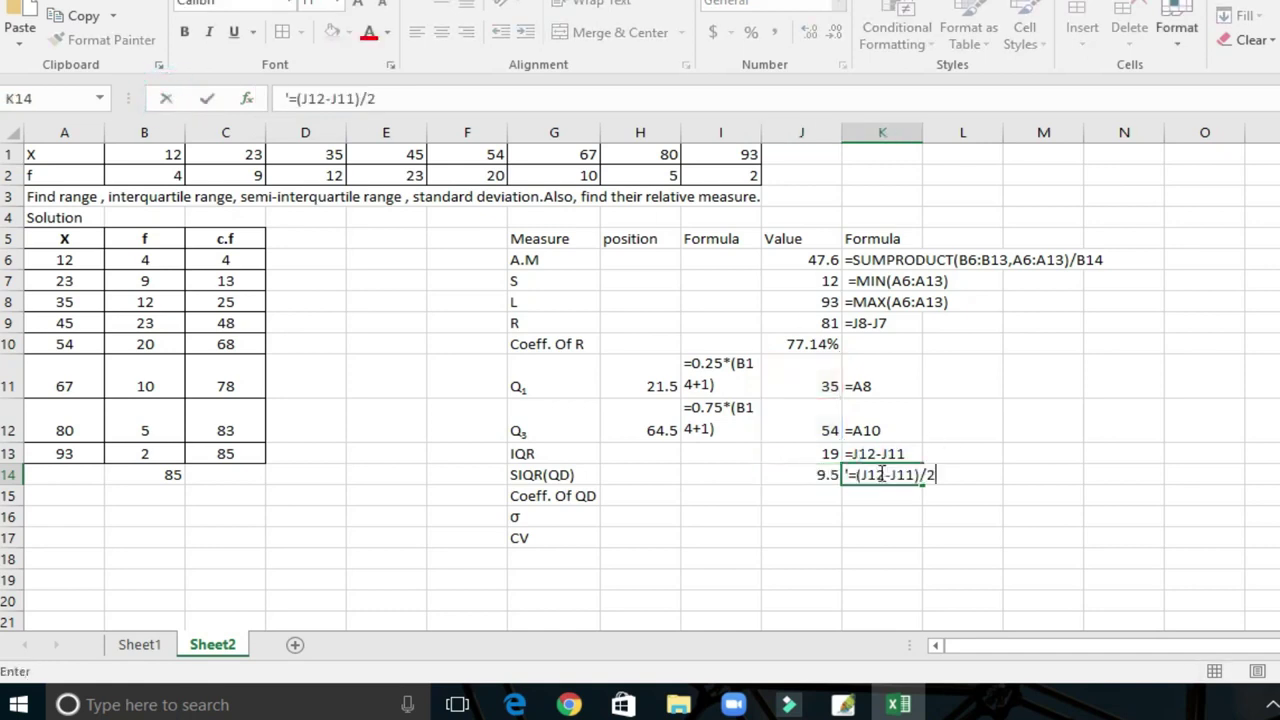
click(811, 500)
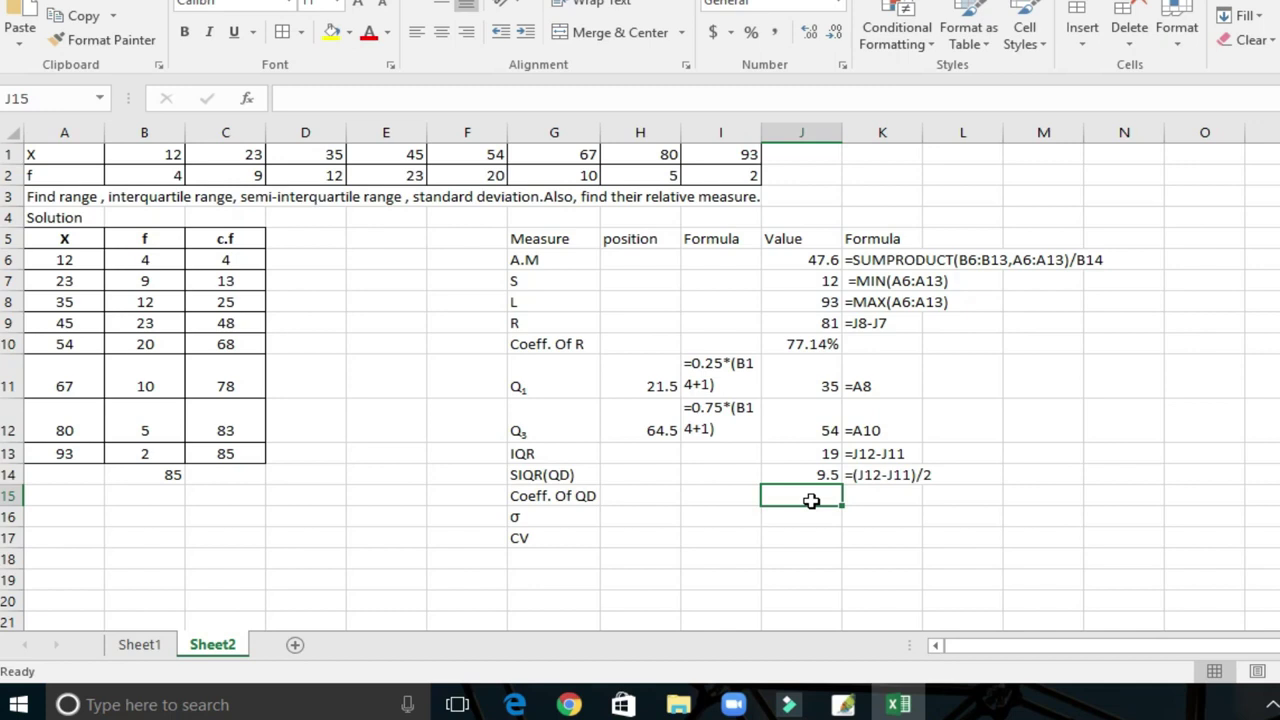
- Enter =(J12-J11)/(J12+J11) in J15, giving 0.213483
text(=)
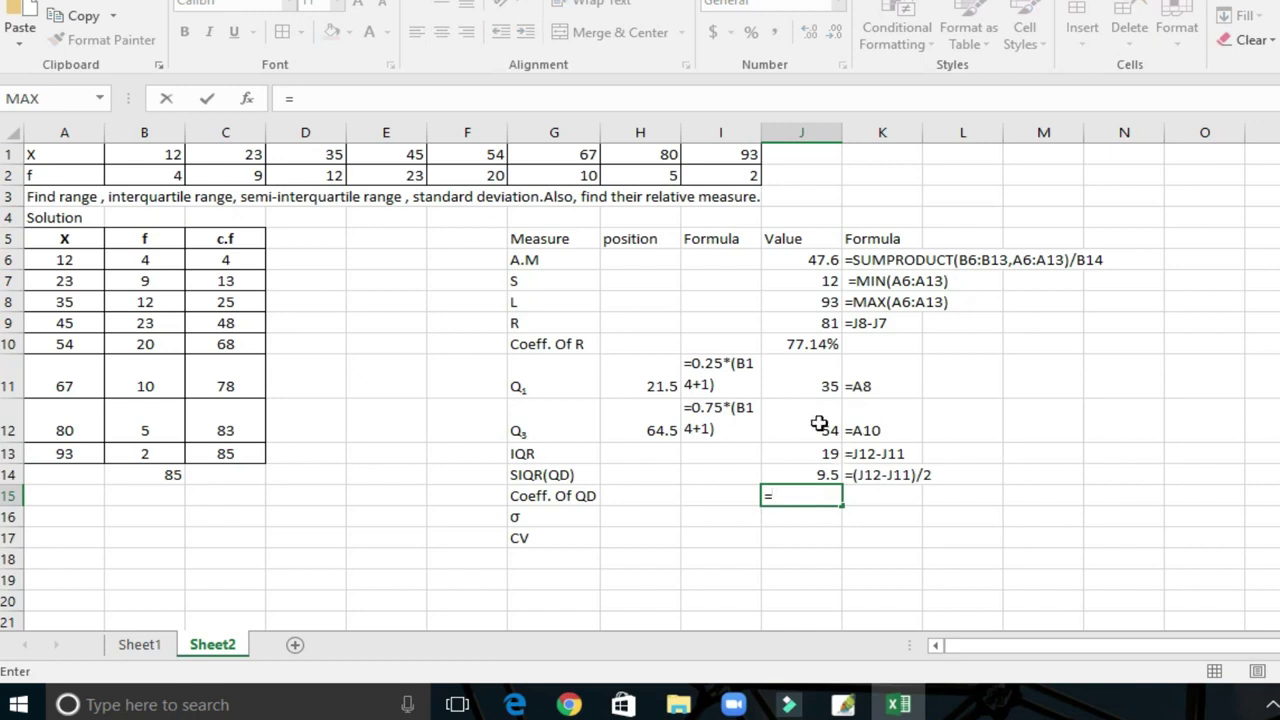
text(()
click(801, 427)
text(-)
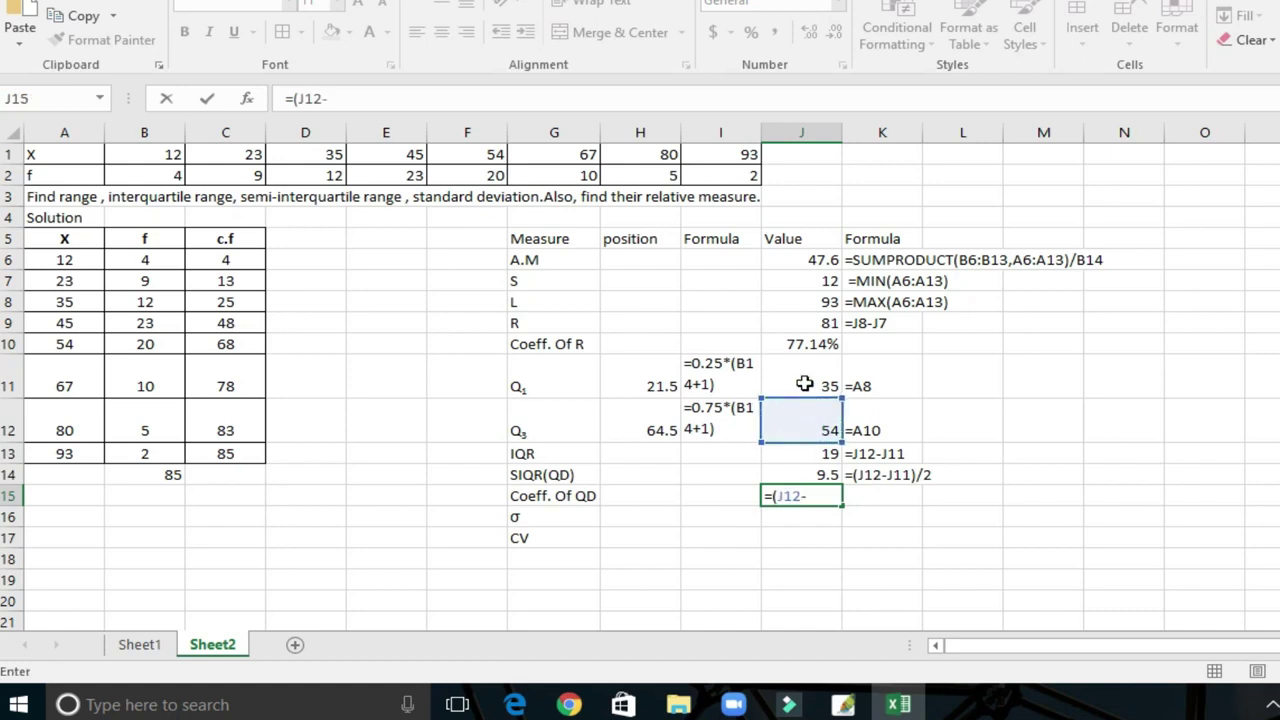
click(804, 384)
text())
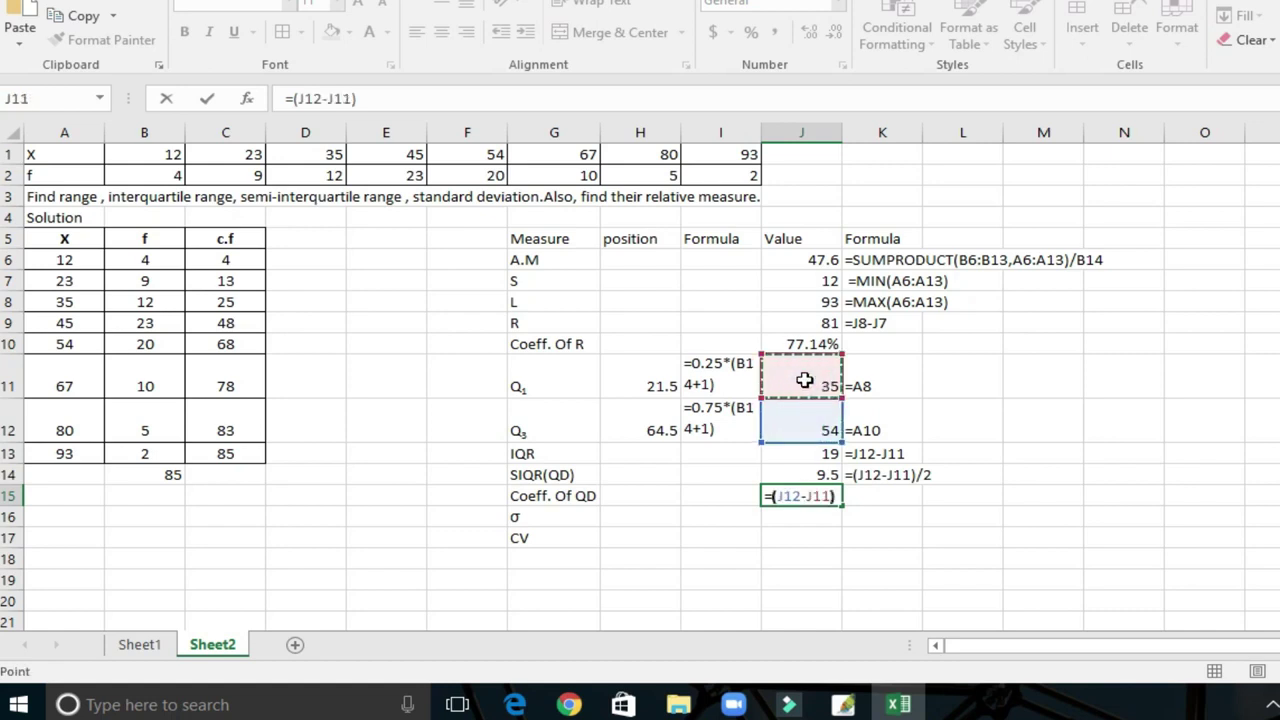
text(/()
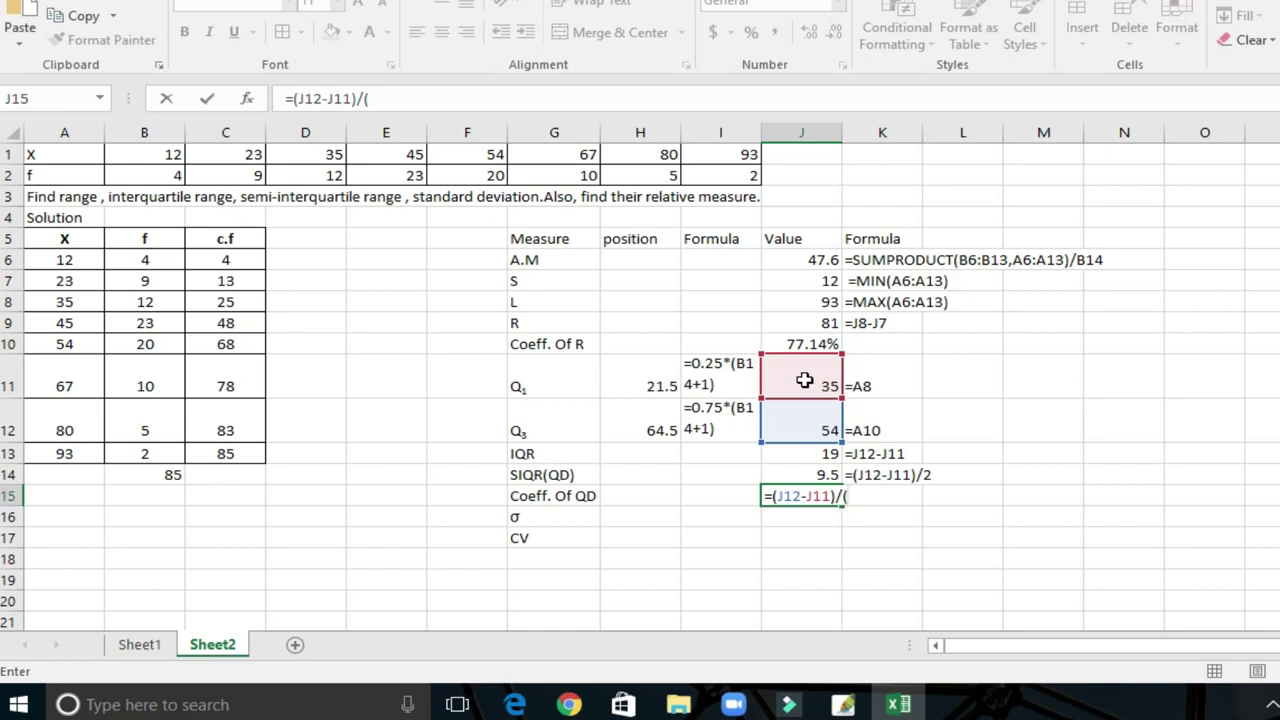
click(804, 433)
text(+)
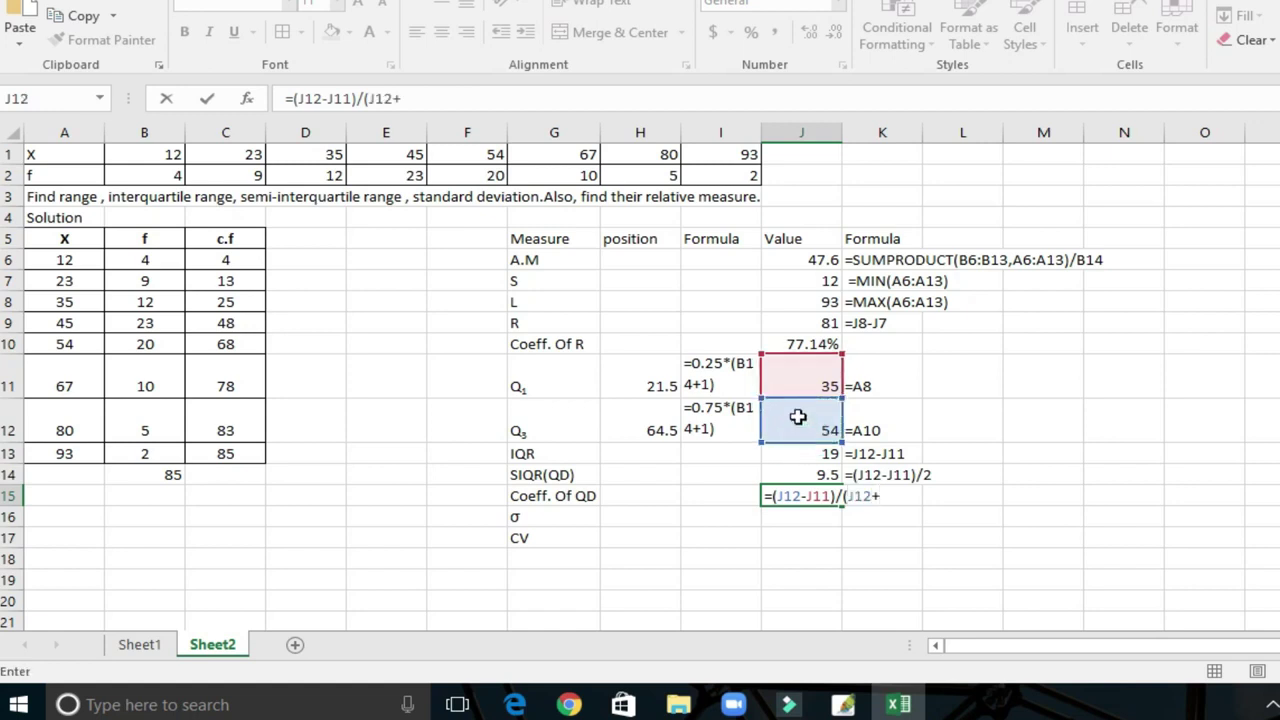
click(795, 365)
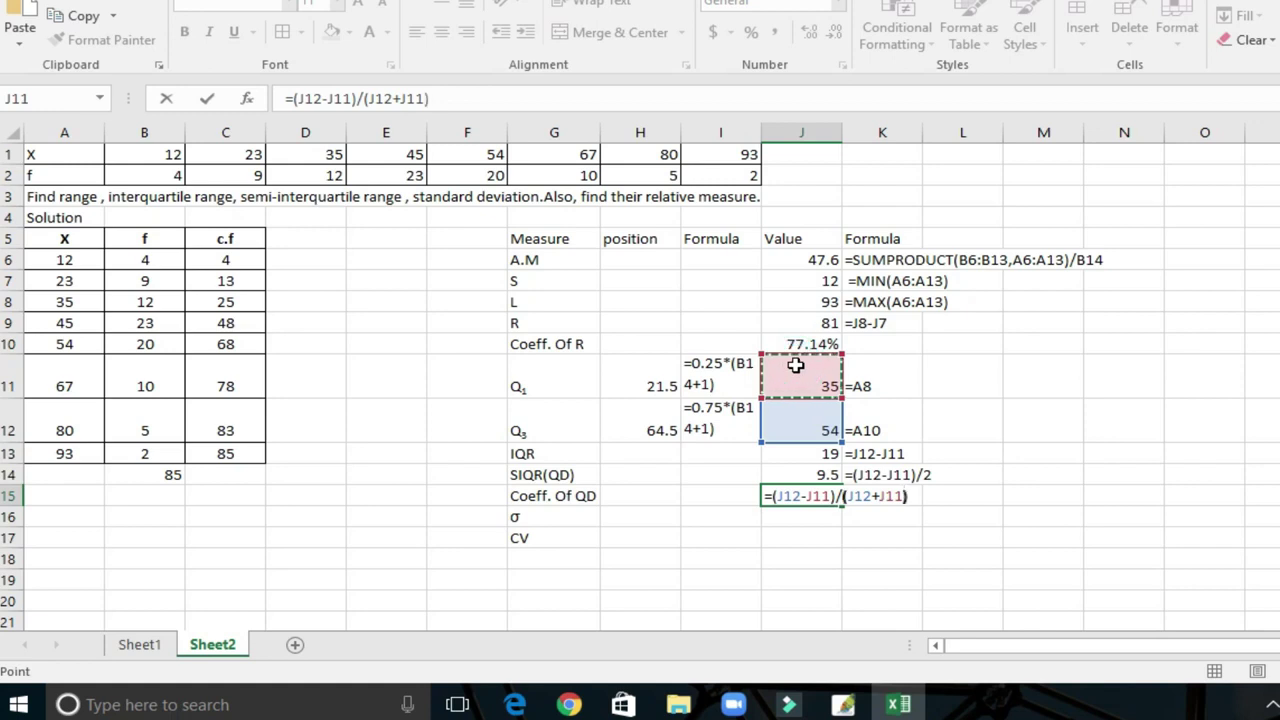
text())
key(Return)
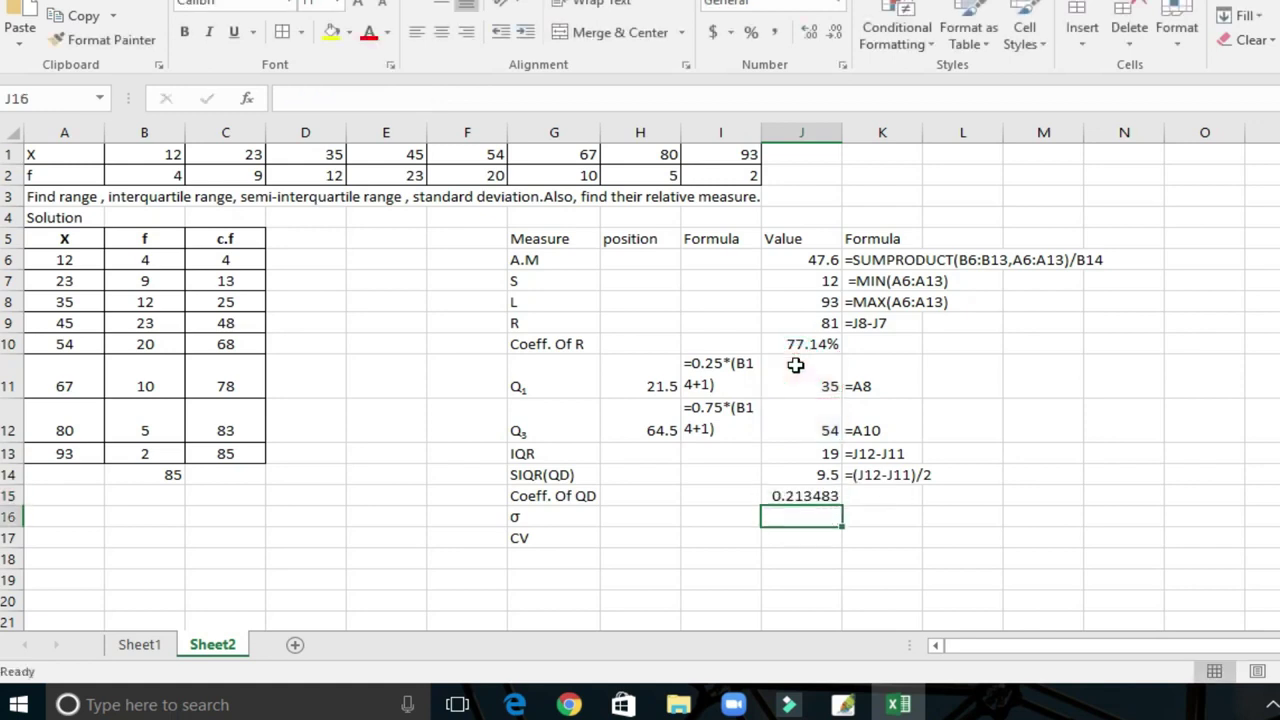
click(808, 495)
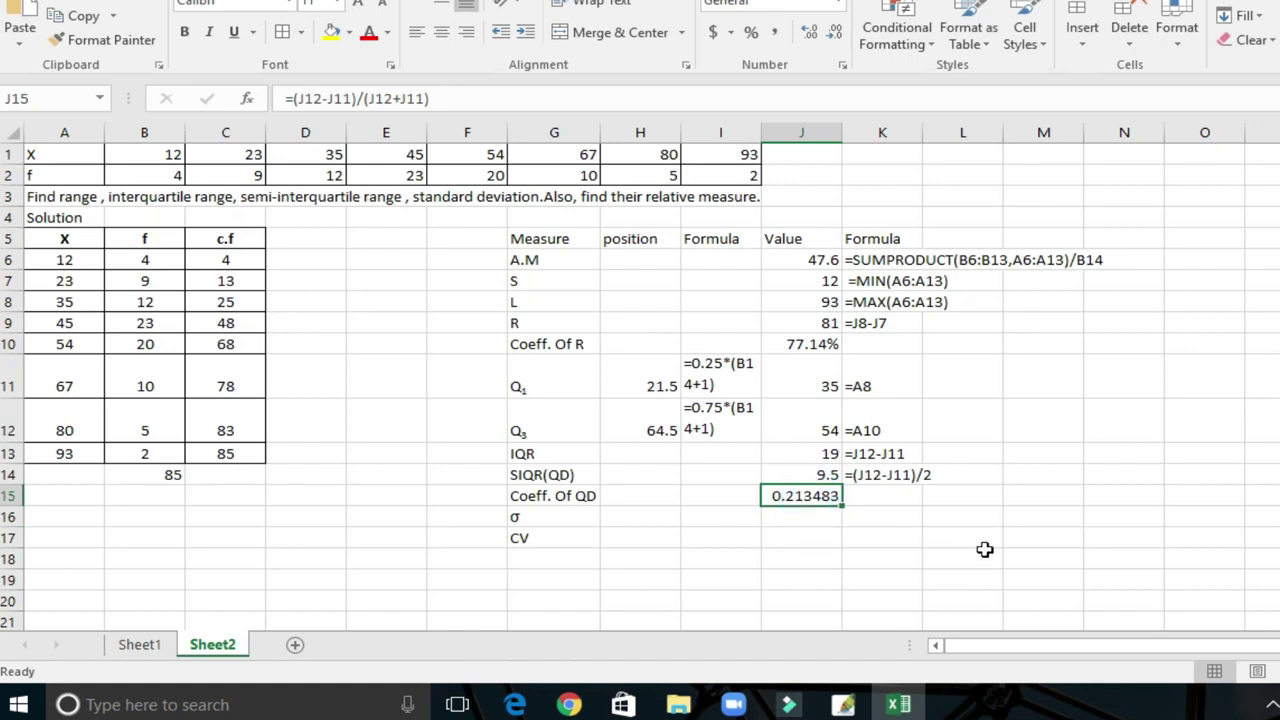
- Format J15 as a percentage with 2 decimal places, showing 21.35%
click(755, 33)
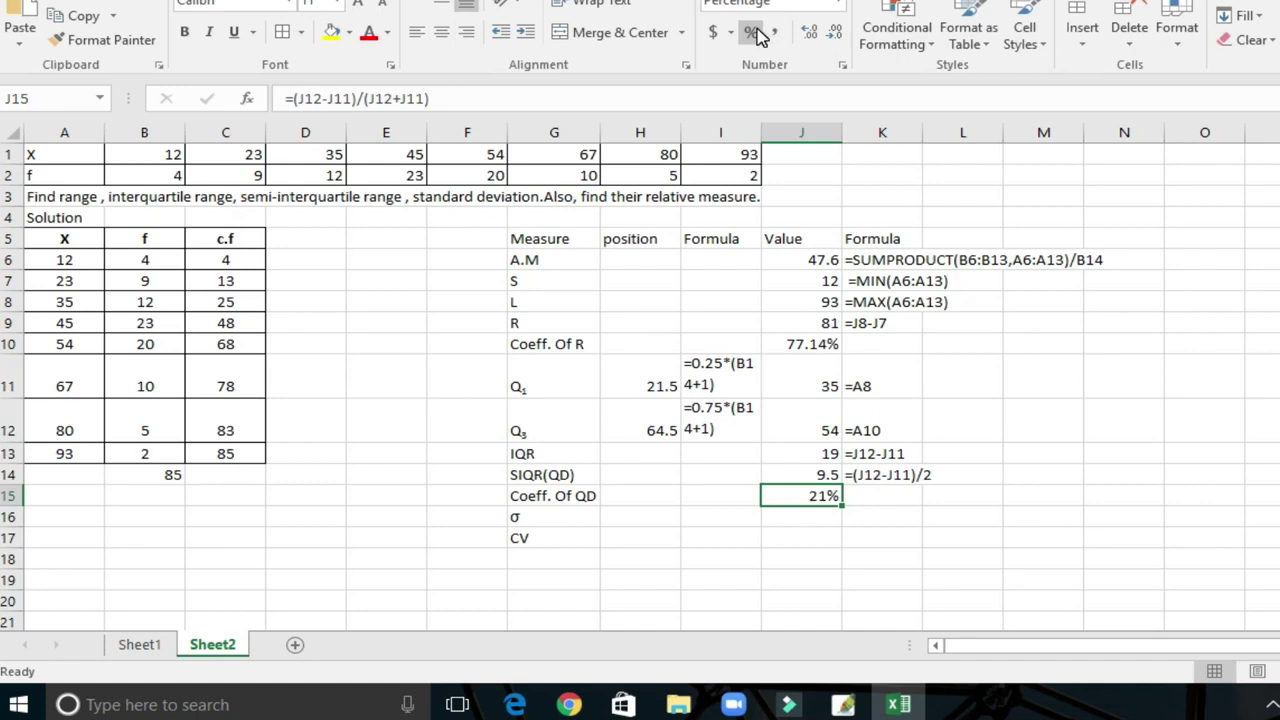
click(843, 67)
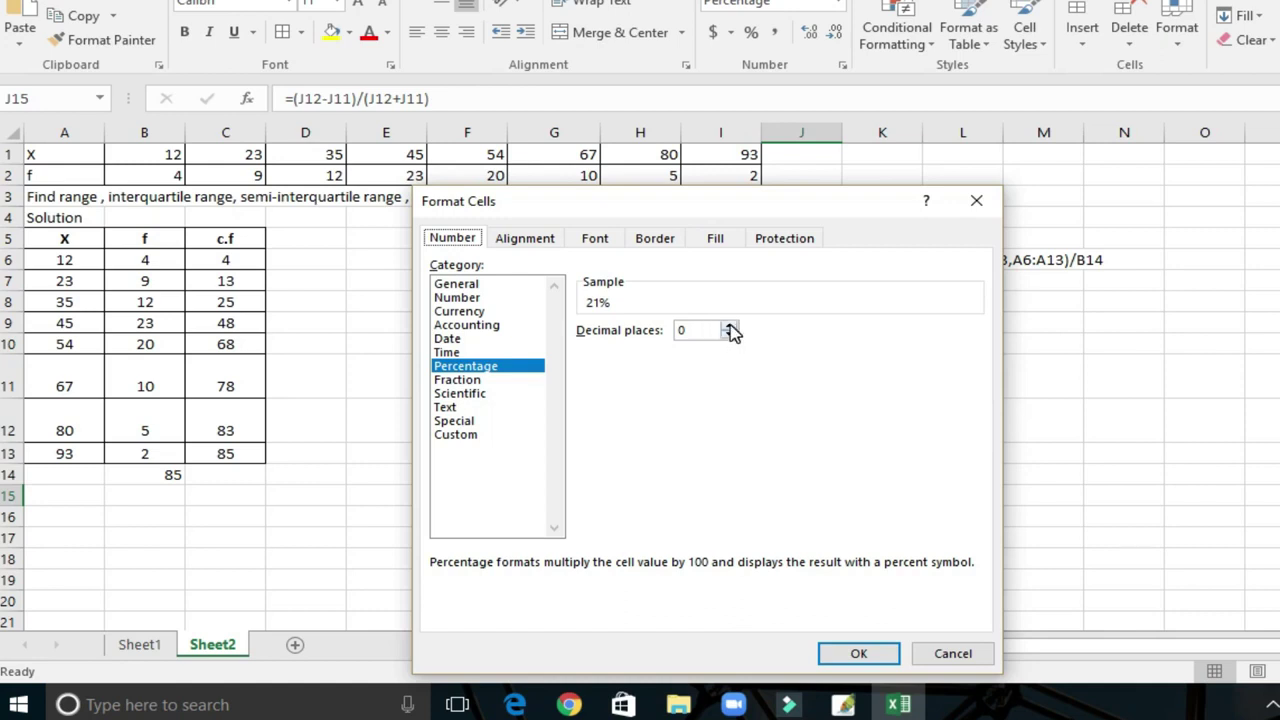
click(729, 326)
click(729, 326)
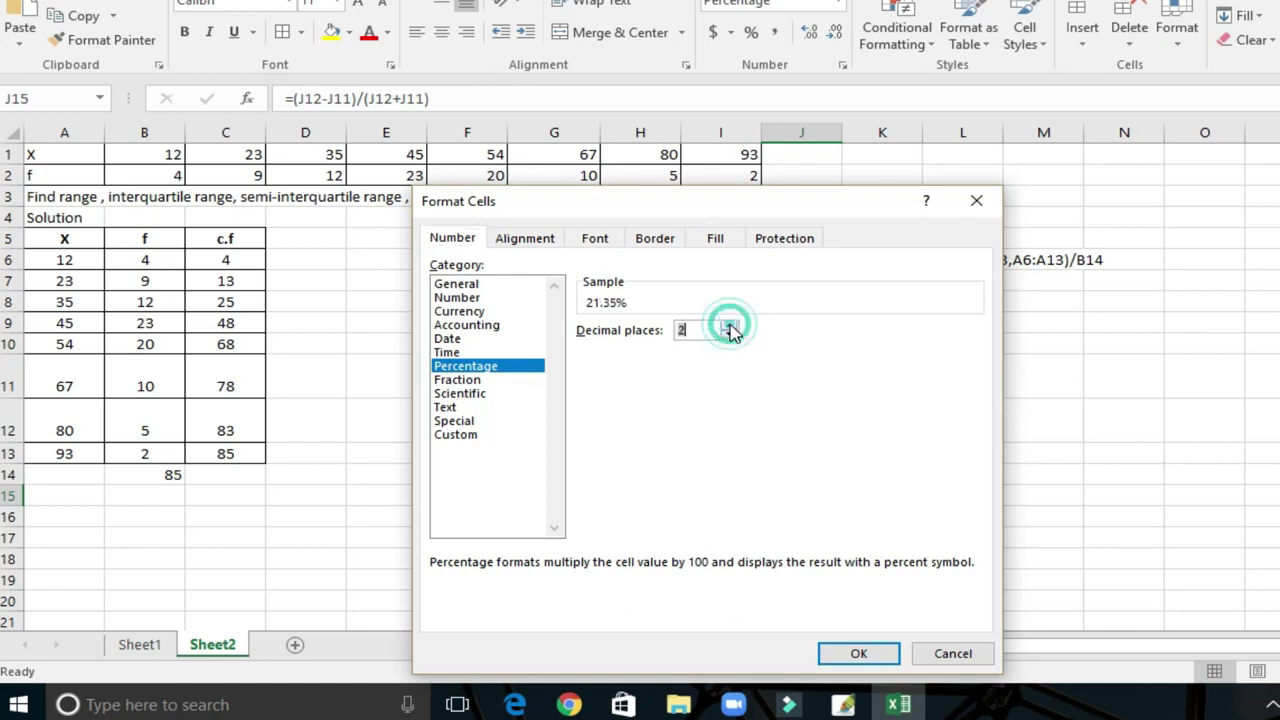
click(848, 653)
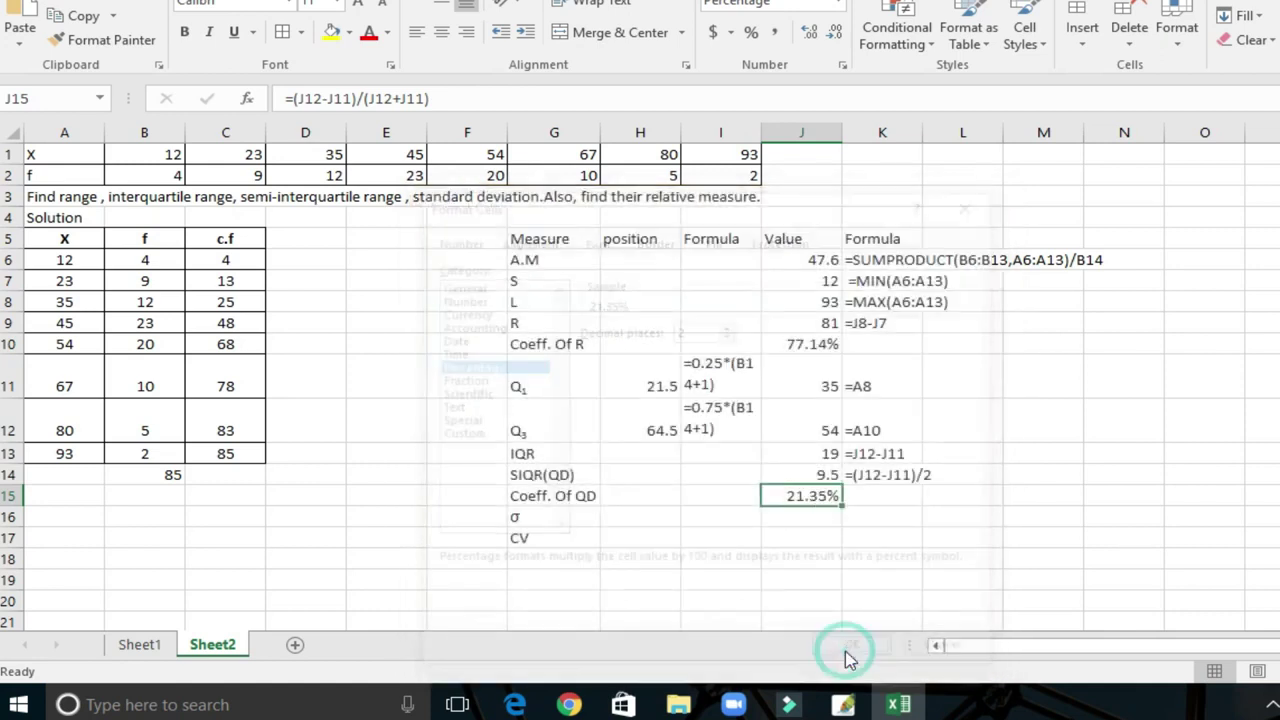
click(799, 516)
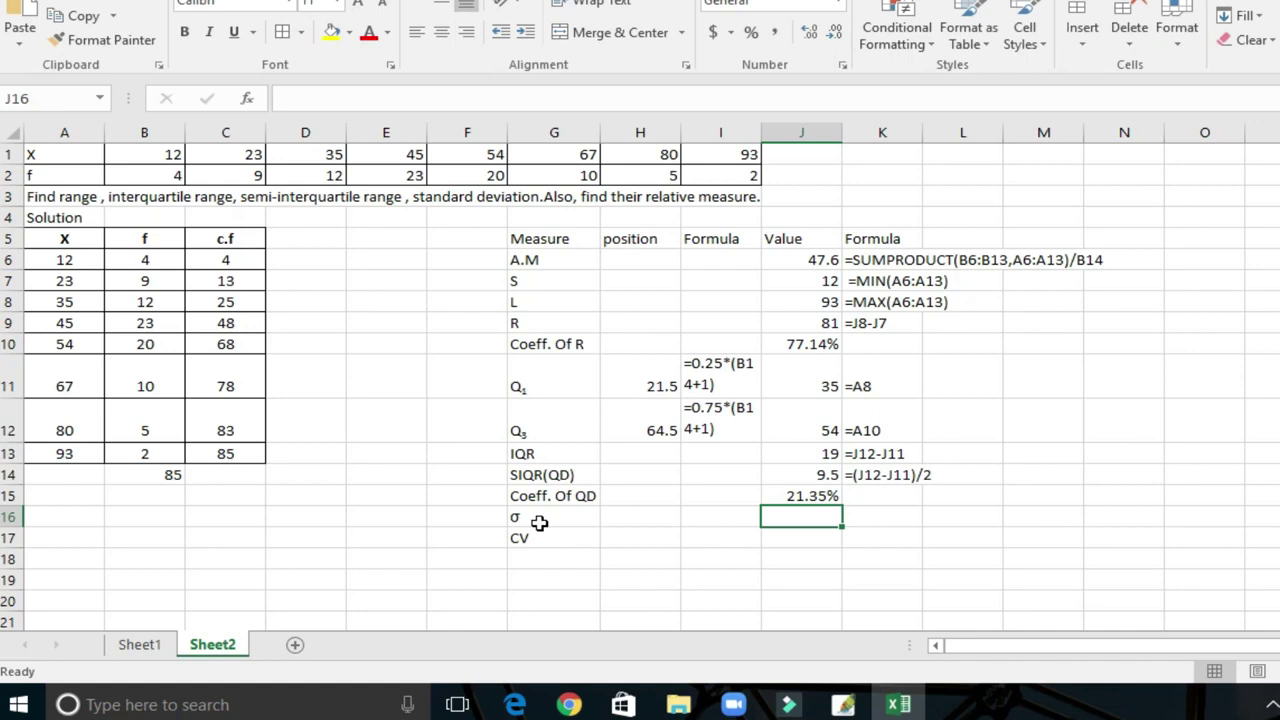
- In J16, start the formula =SQRT(SUMPRODUCT(B6:B13,A6:A13^2)/ from the frequencies and X values
text(=)
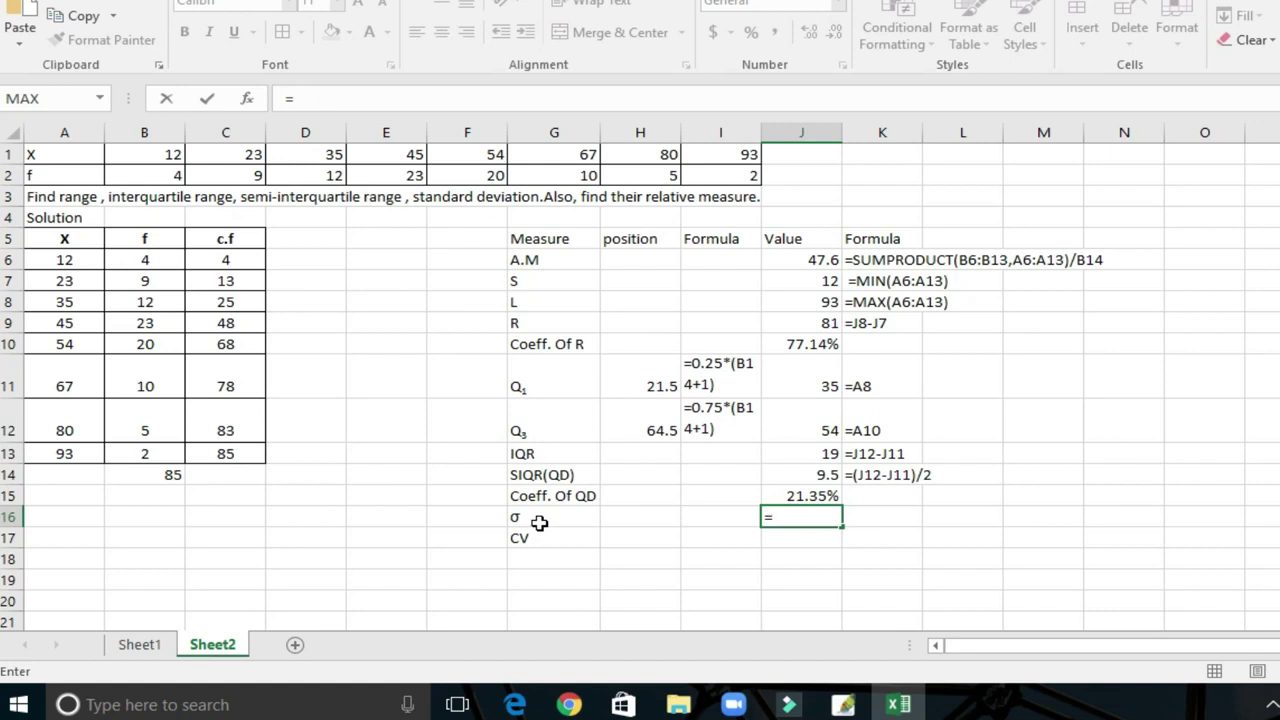
text(s)
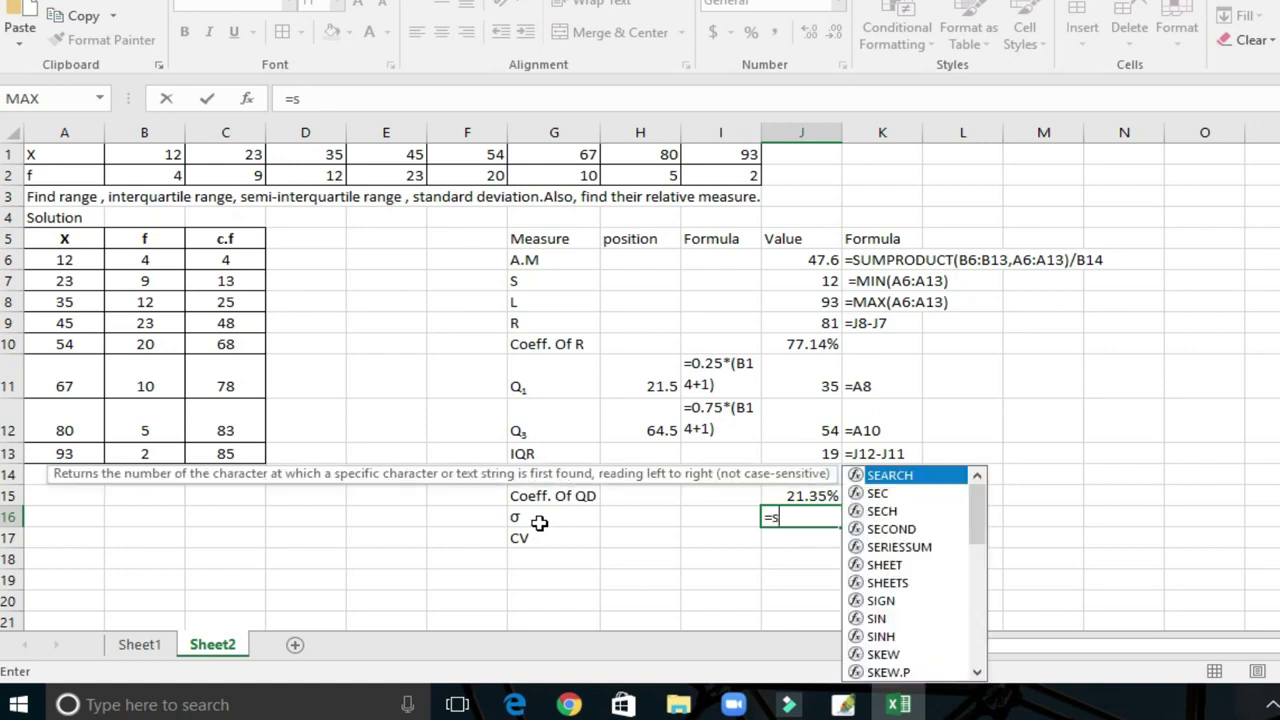
text(qrt)
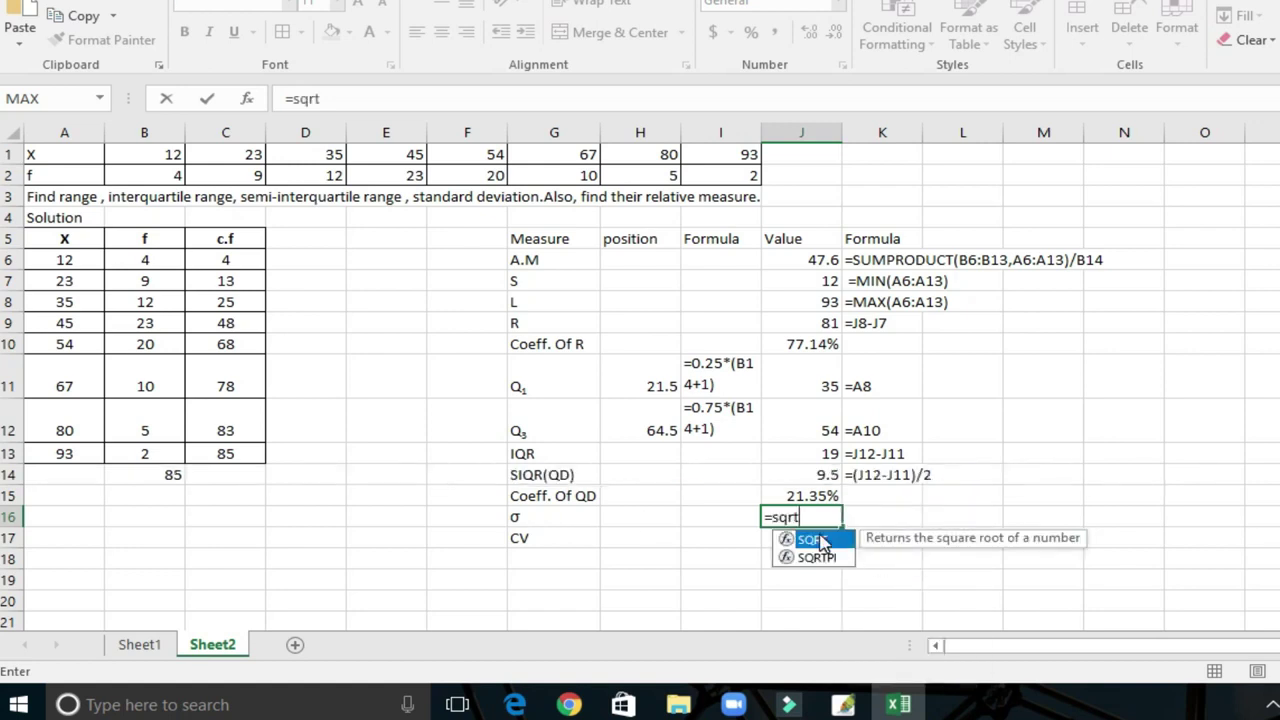
double_click(815, 539)
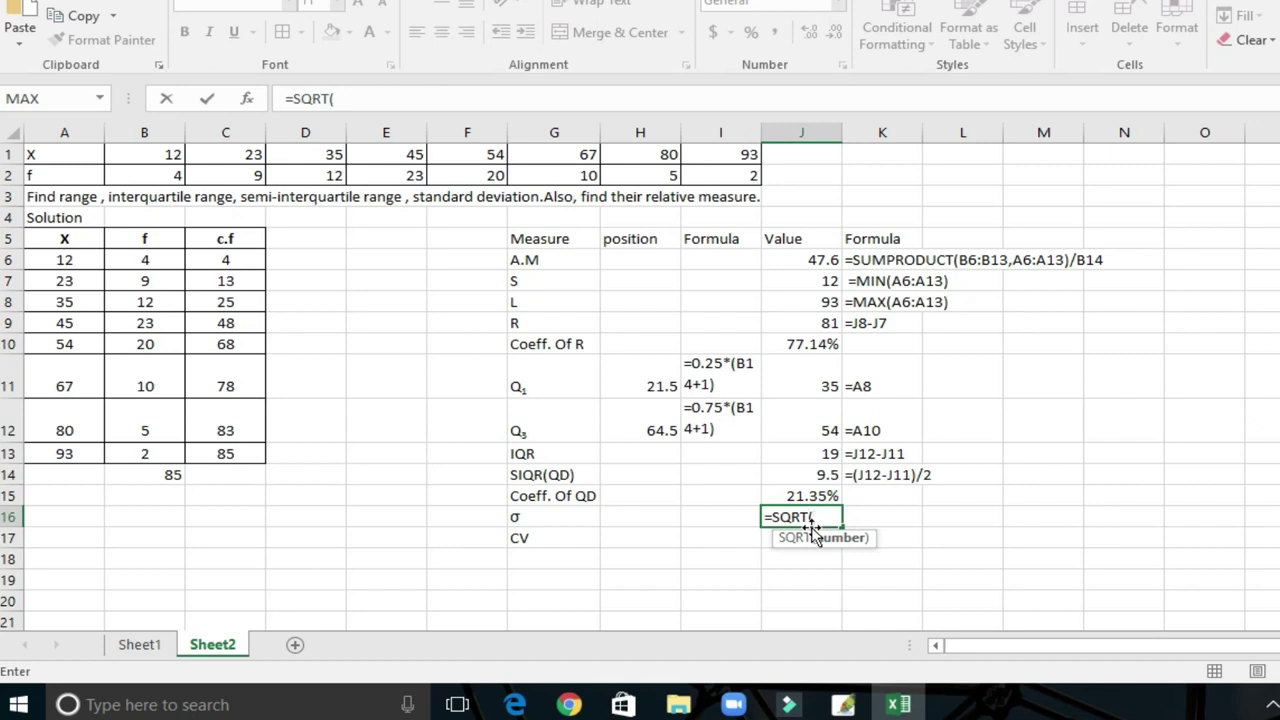
text(sum)
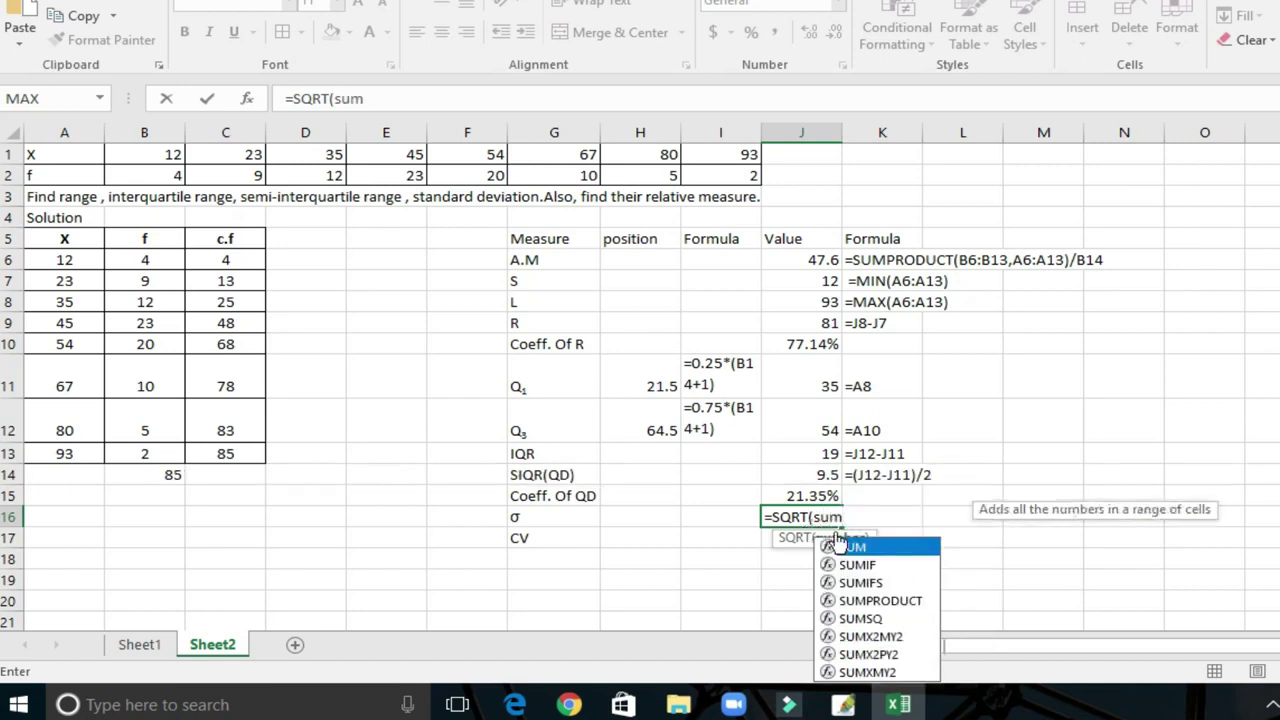
double_click(882, 600)
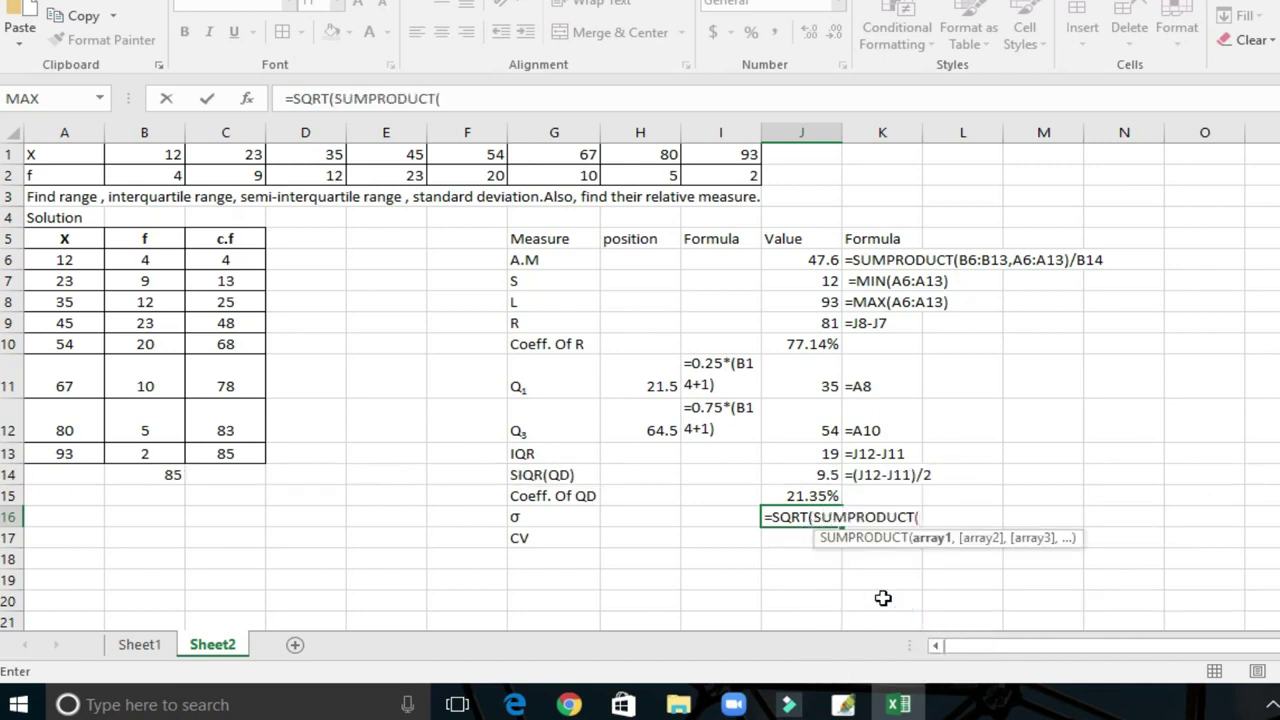
drag(128, 261, 145, 451)
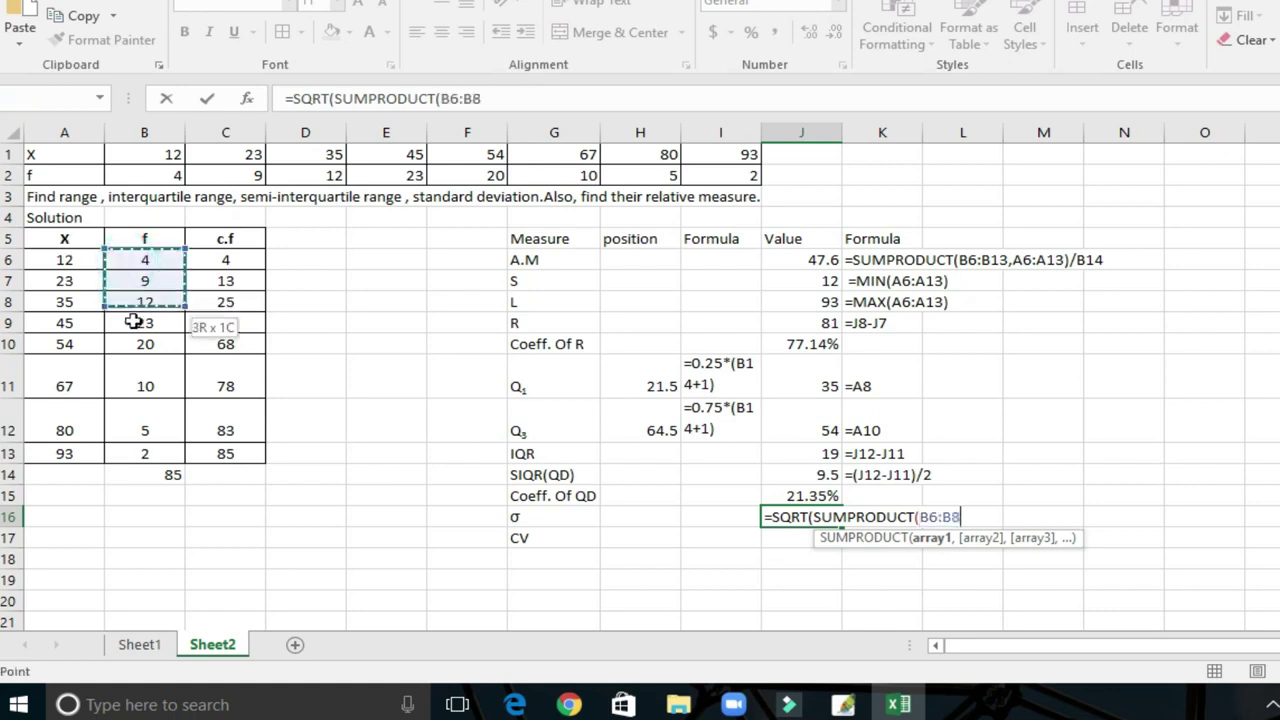
text(,)
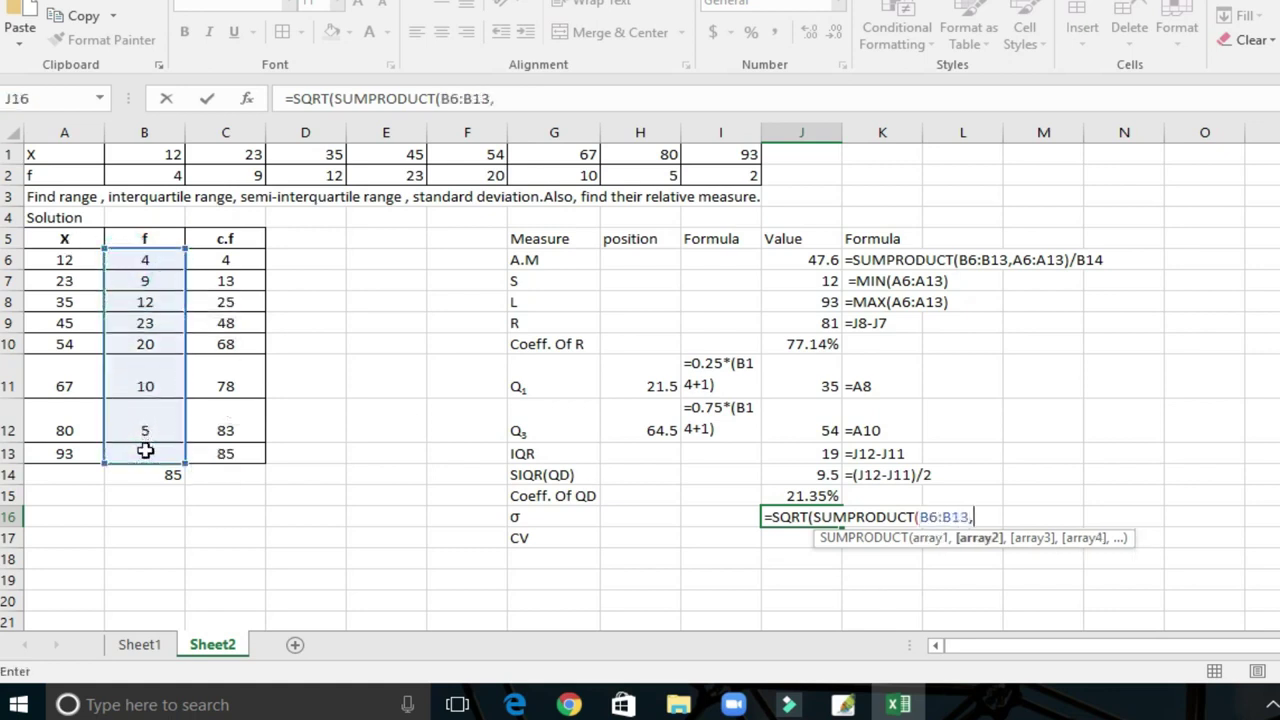
drag(47, 260, 55, 452)
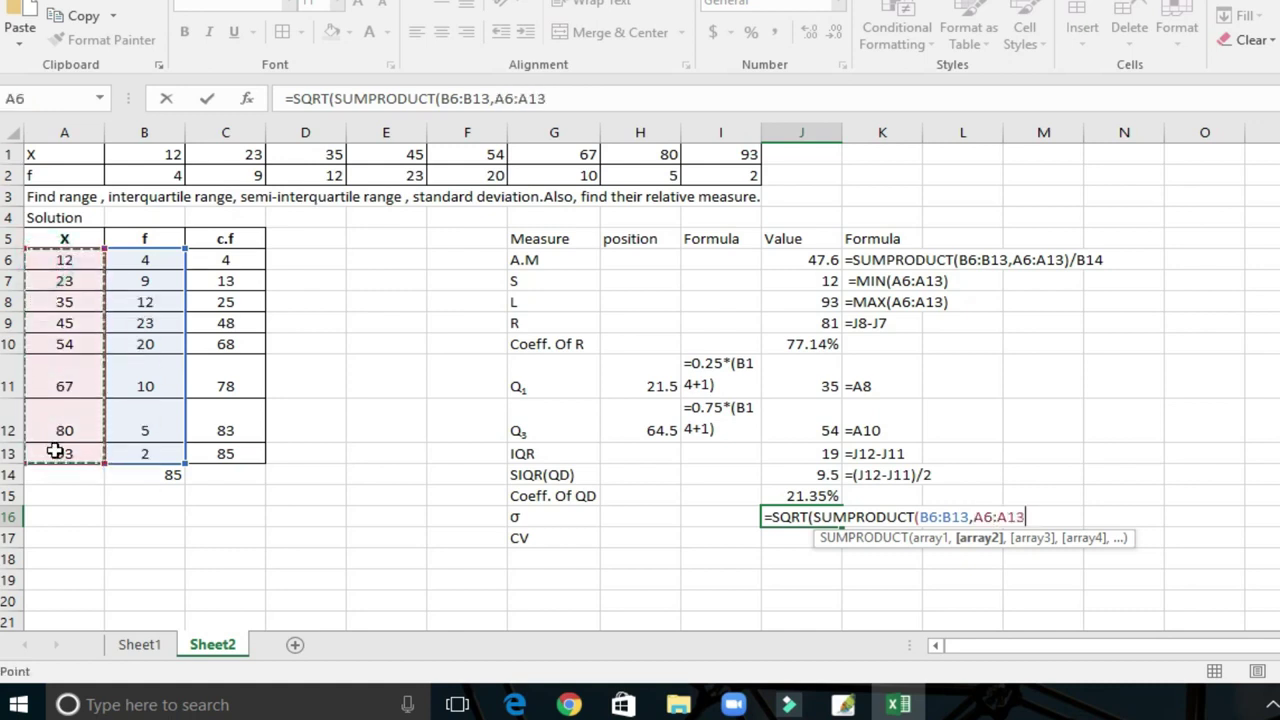
text(^)
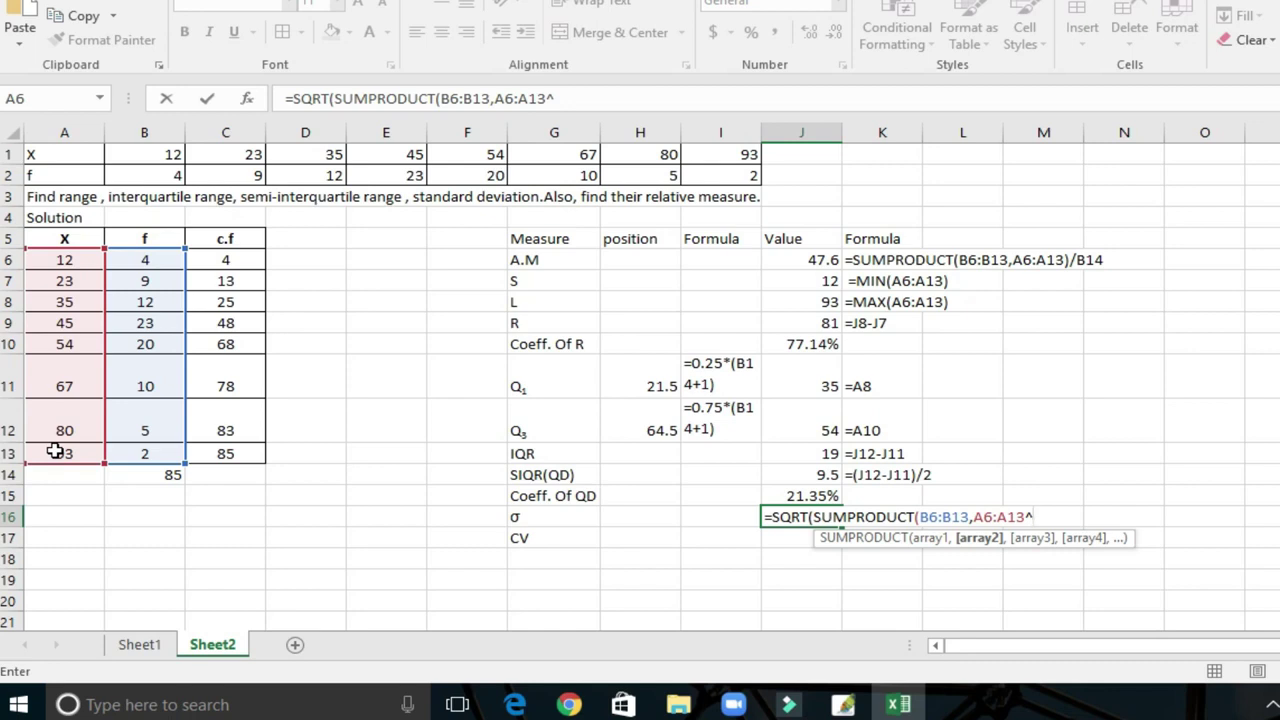
text(2)
text())
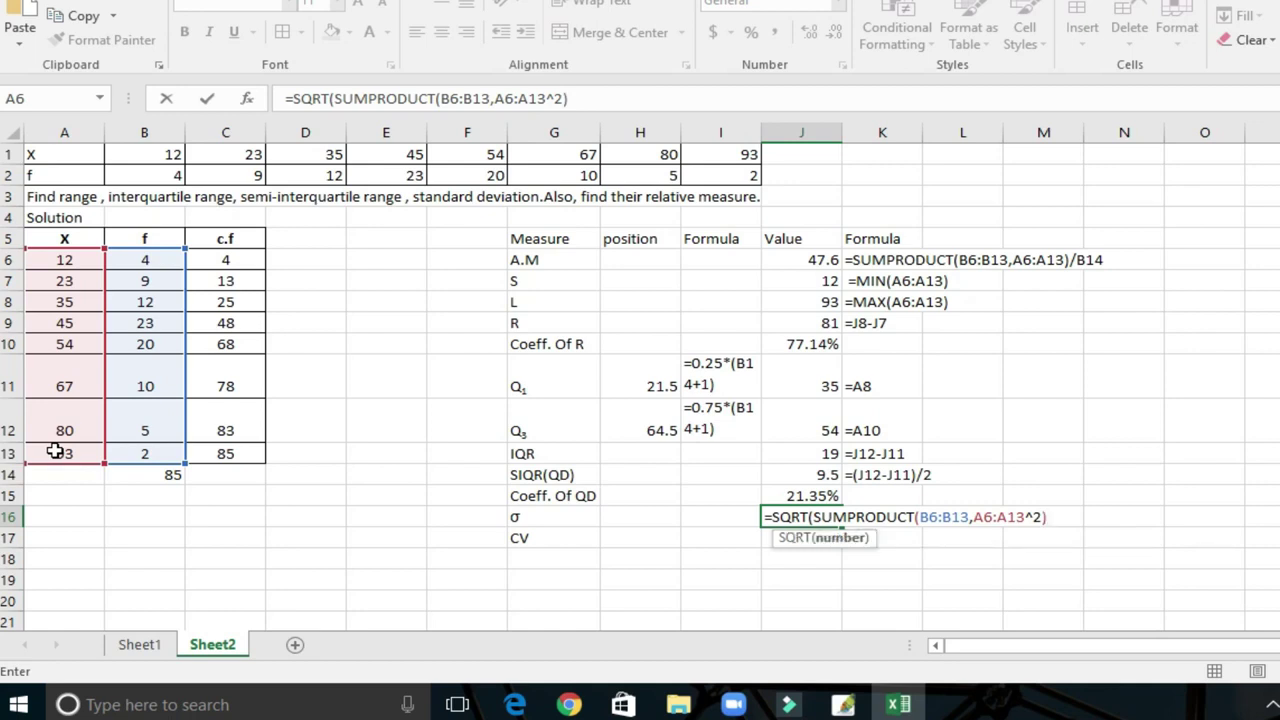
text(/)
- Finish the formula by dividing by B14 and subtracting J6^2, giving σ = 17.66698
click(144, 475)
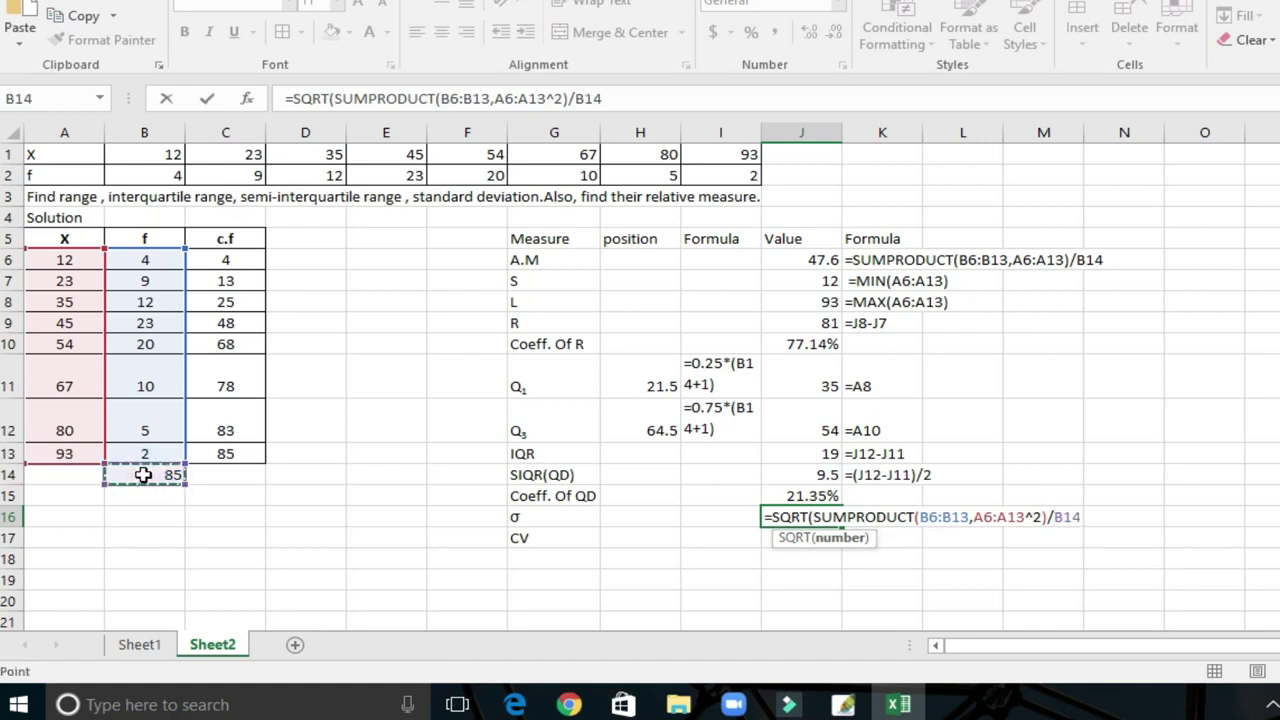
text(-)
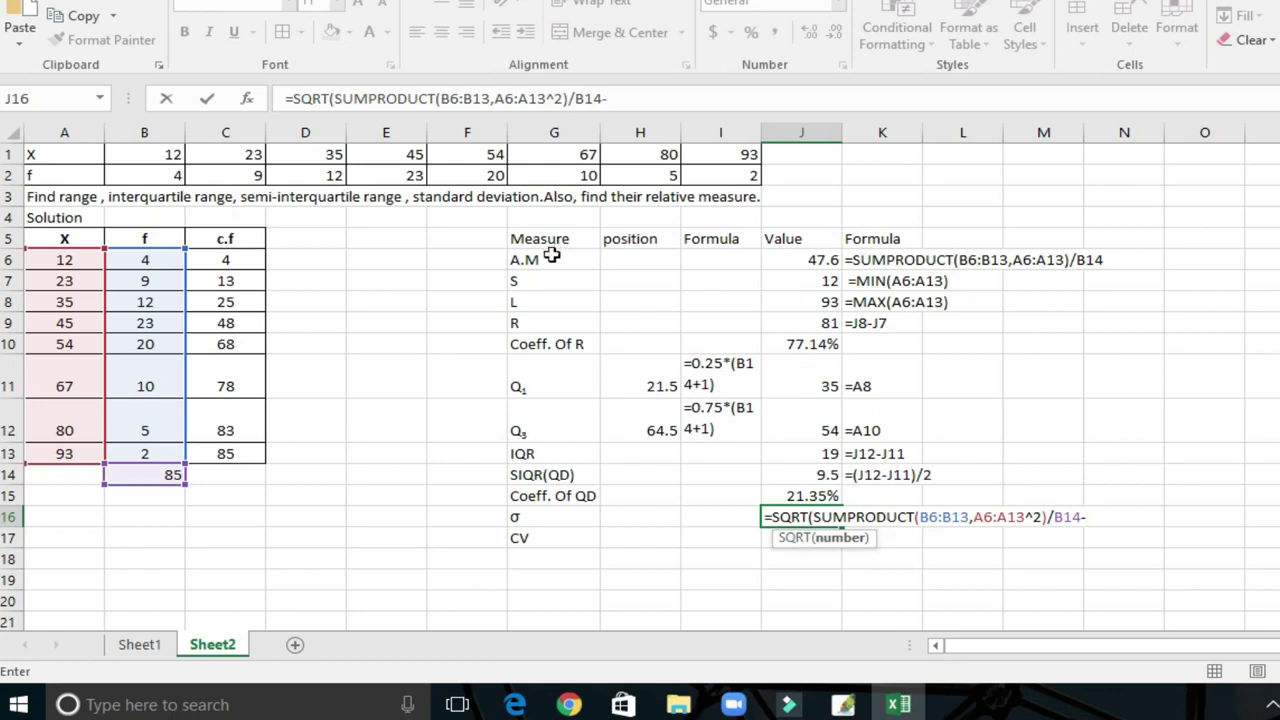
click(819, 266)
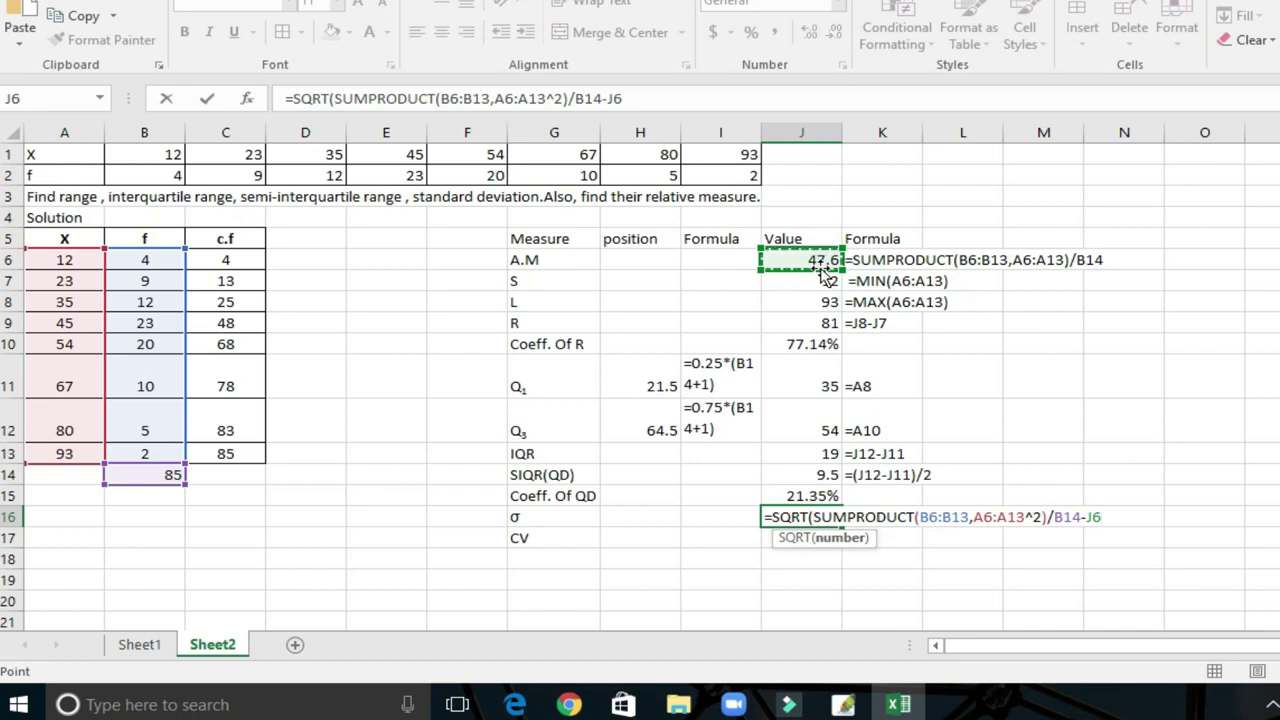
text(^)
text(2))
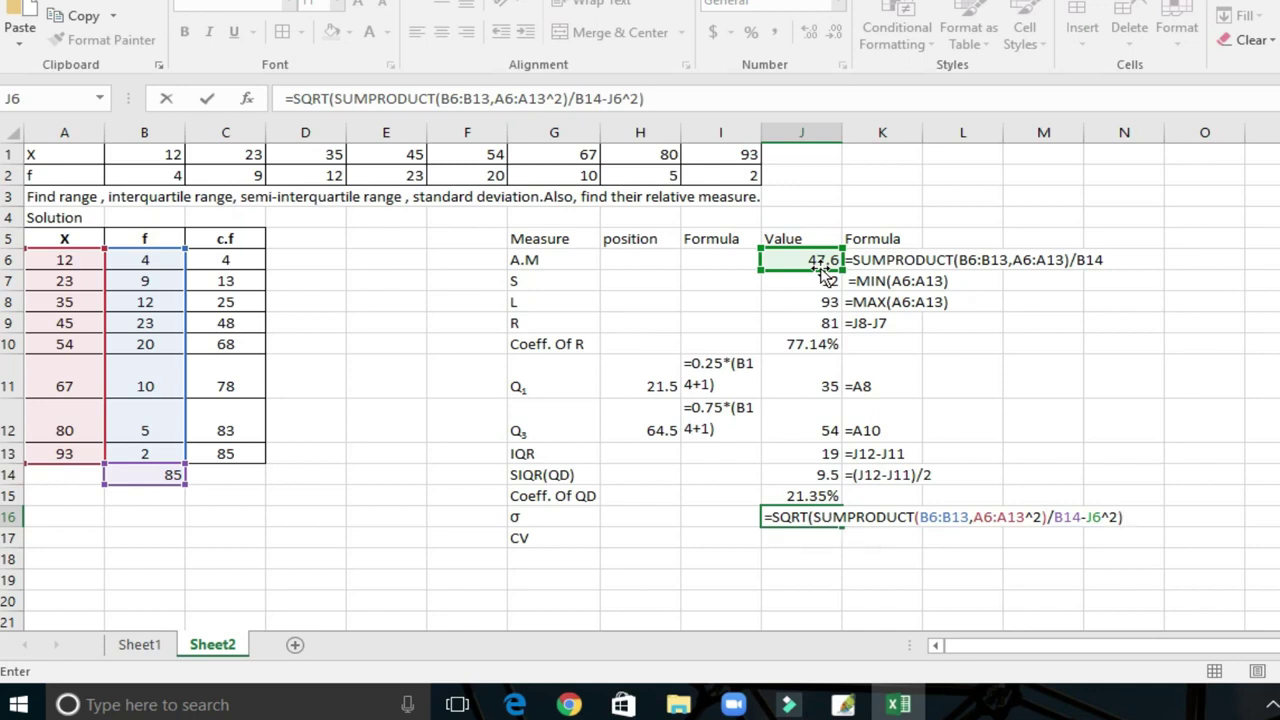
key(Return)
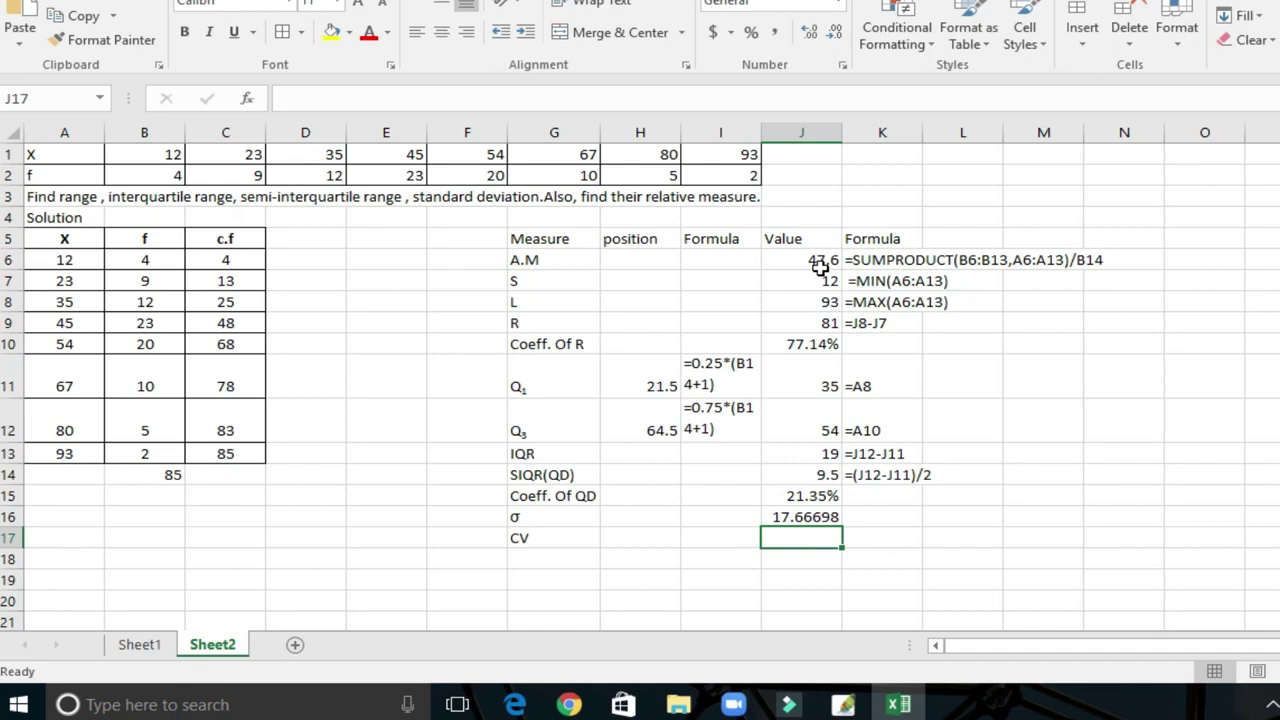
click(803, 518)
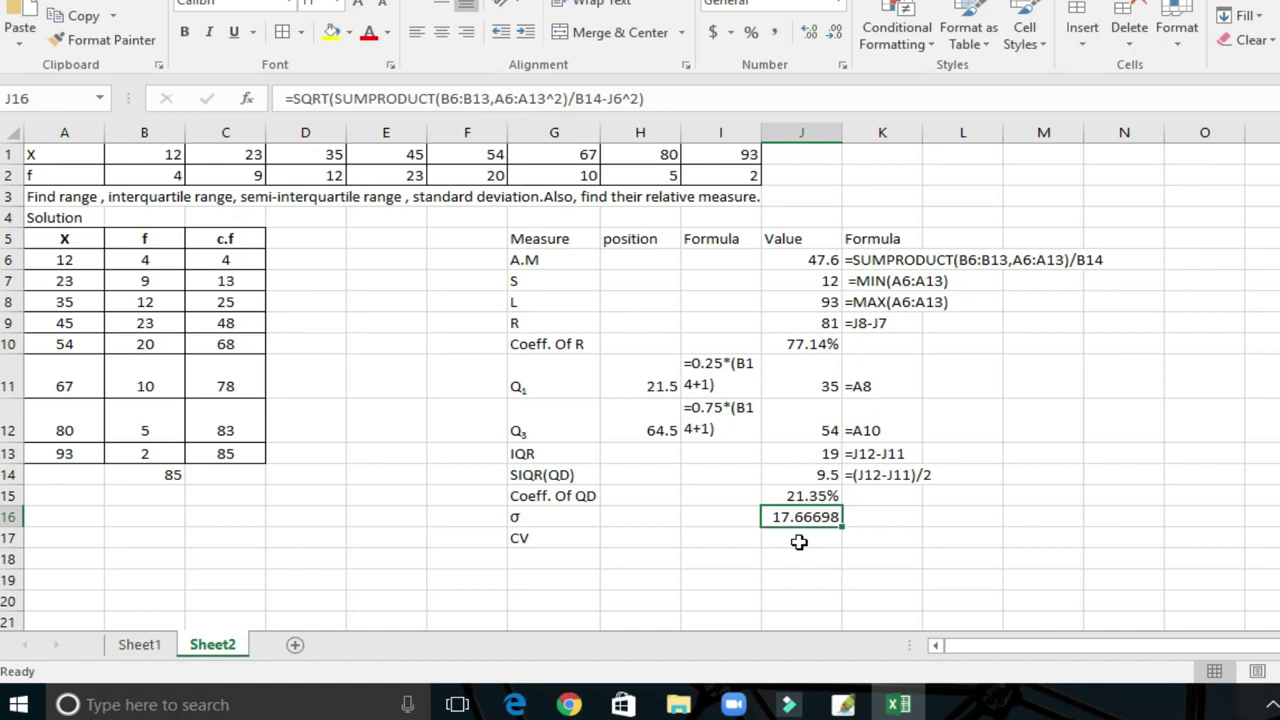
click(799, 540)
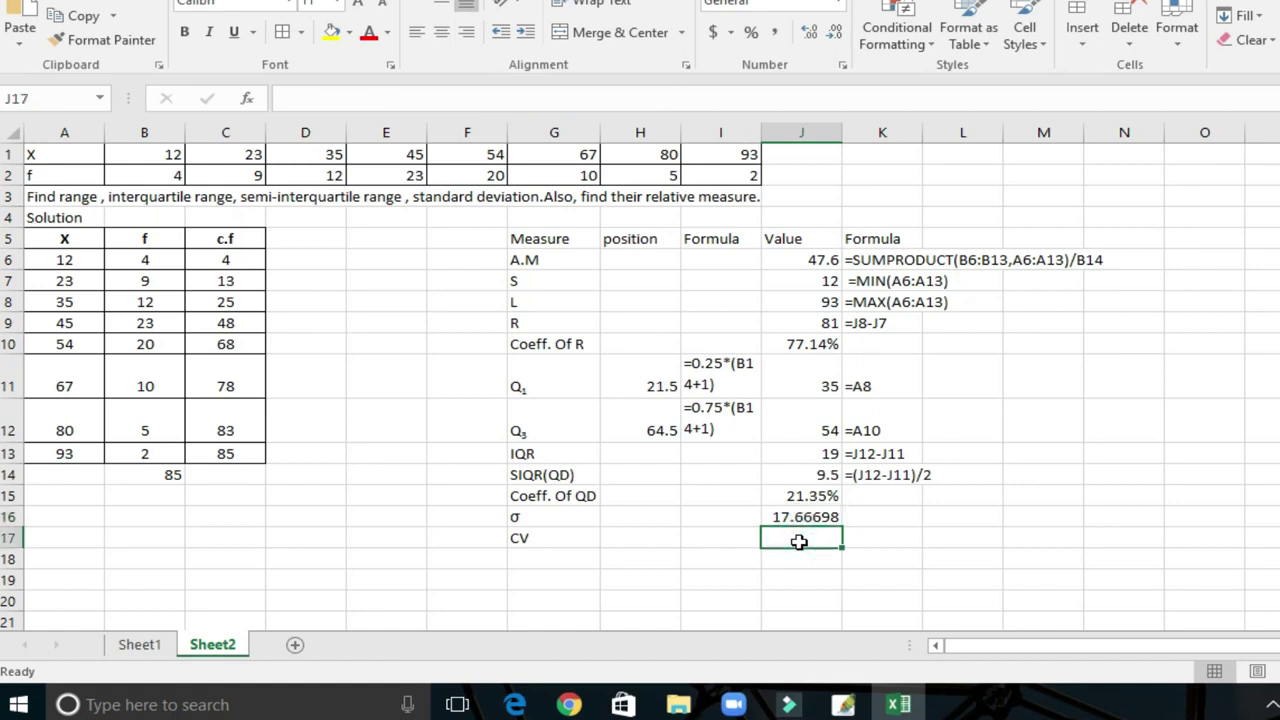
- Enter =J16/J6 in J17, giving a CV of 0.371155
text(=)
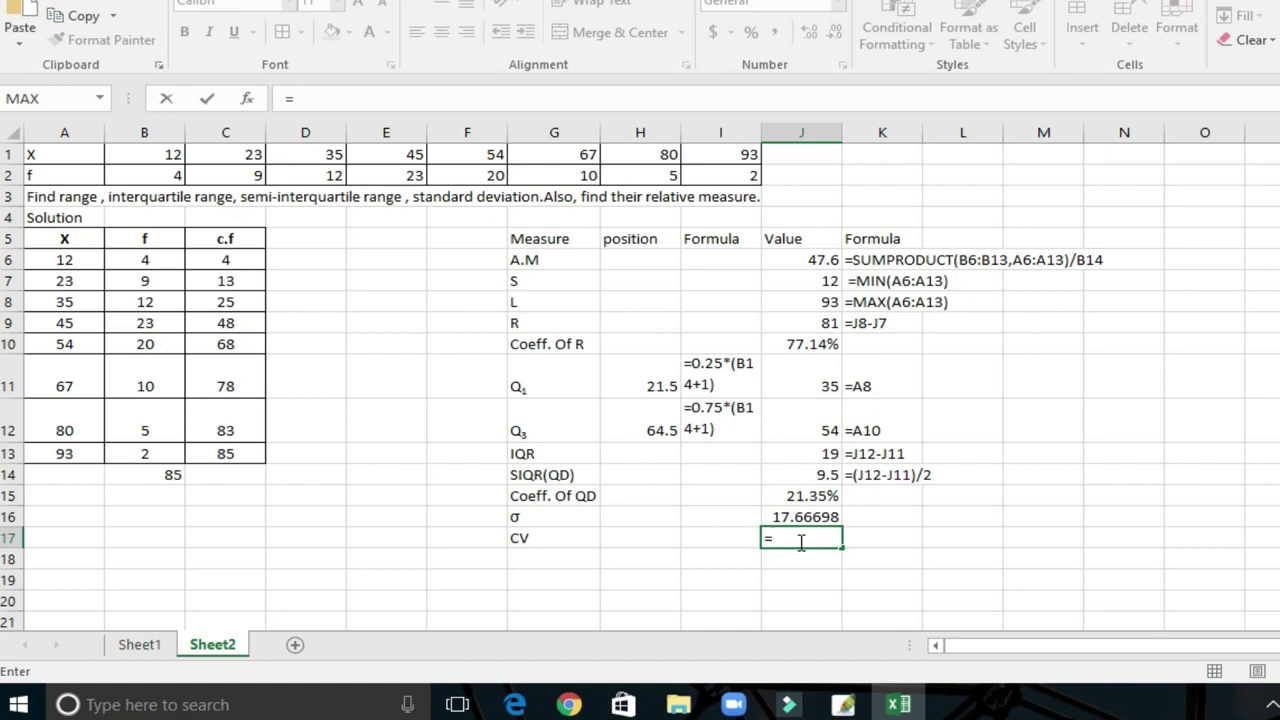
click(788, 516)
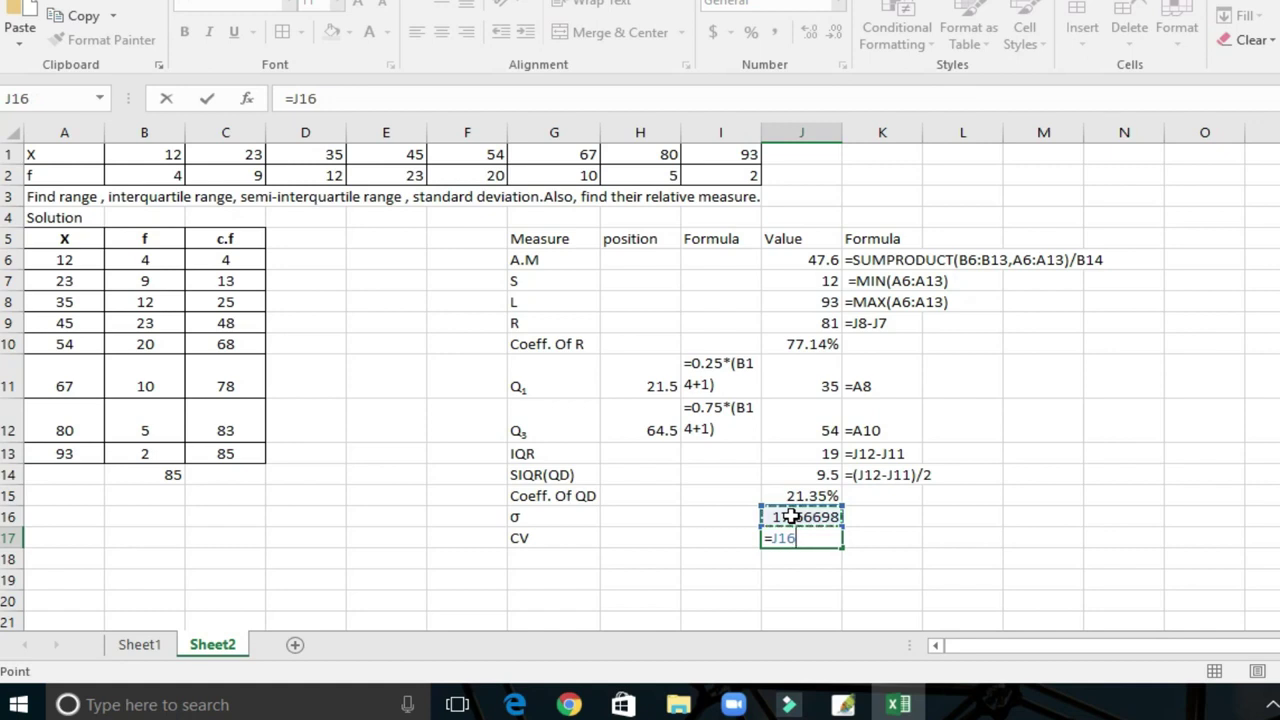
text(/)
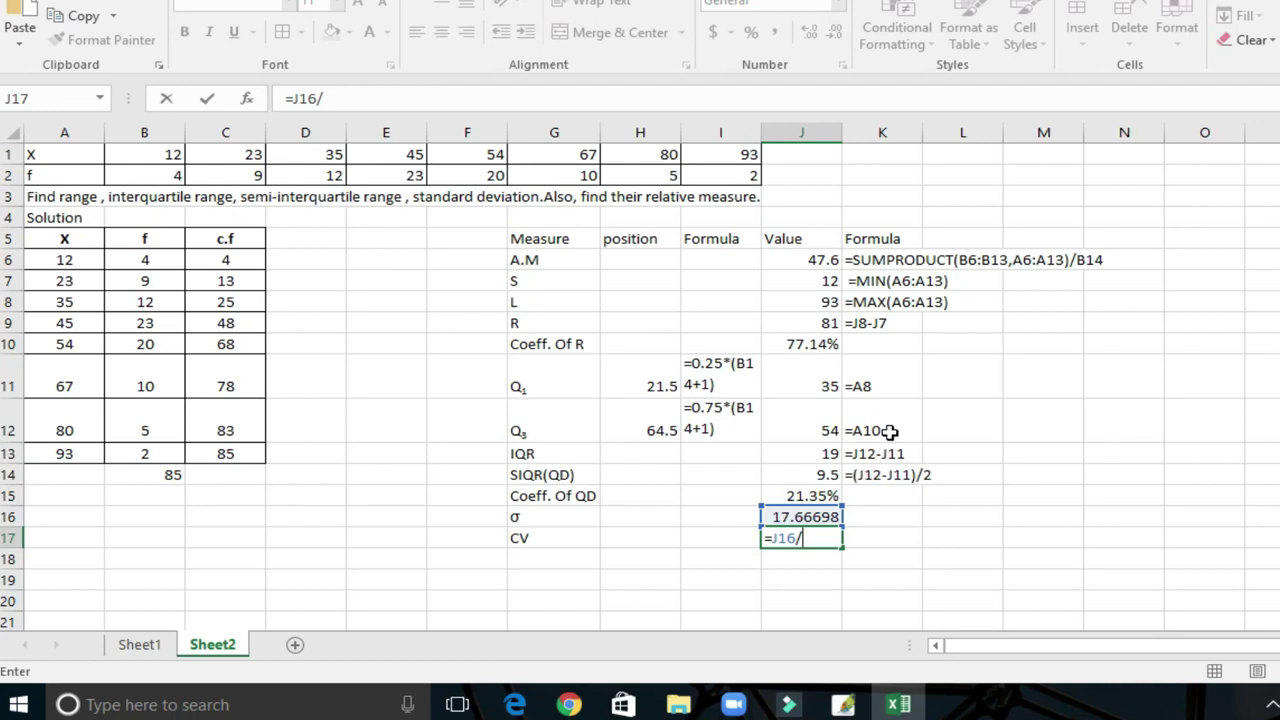
click(799, 261)
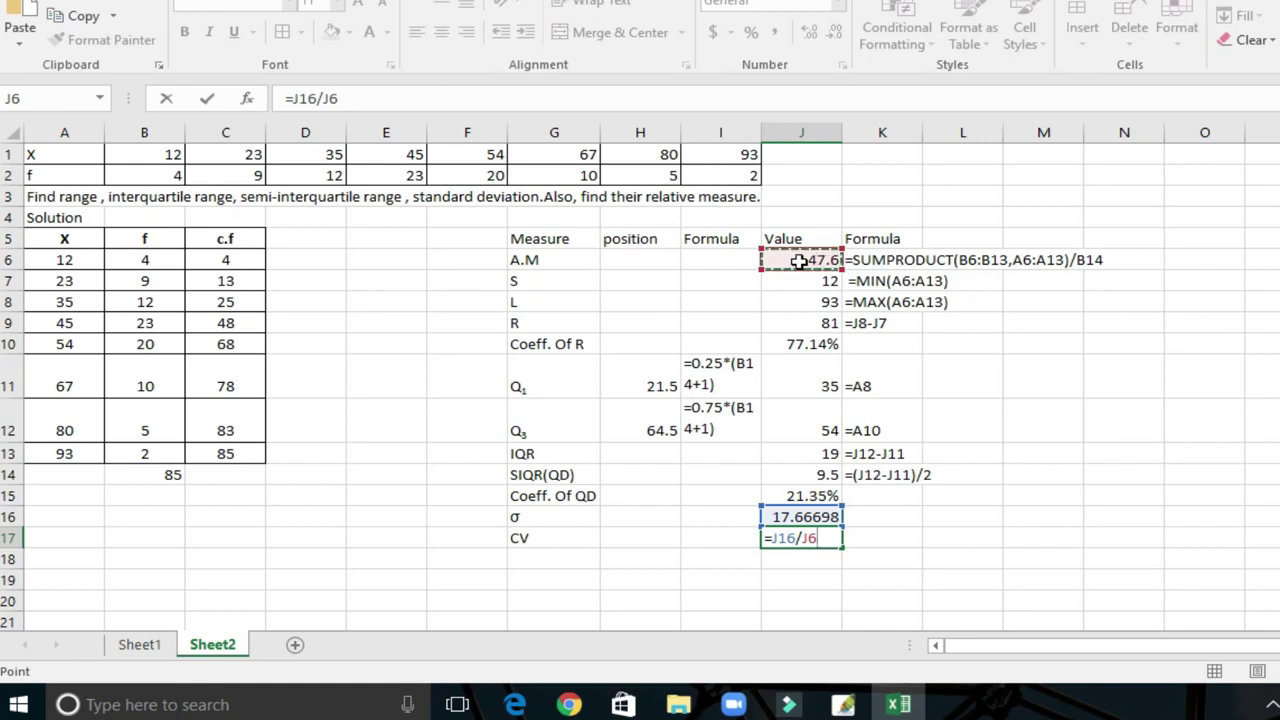
key(Return)
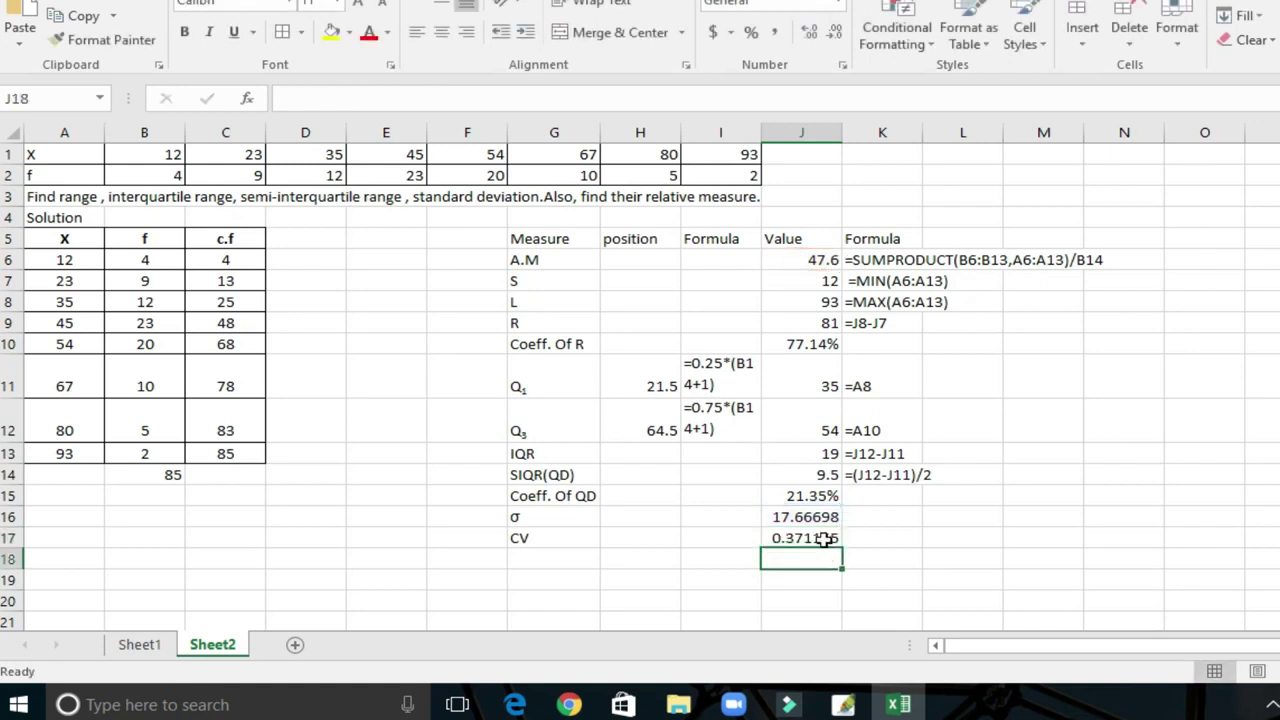
click(826, 538)
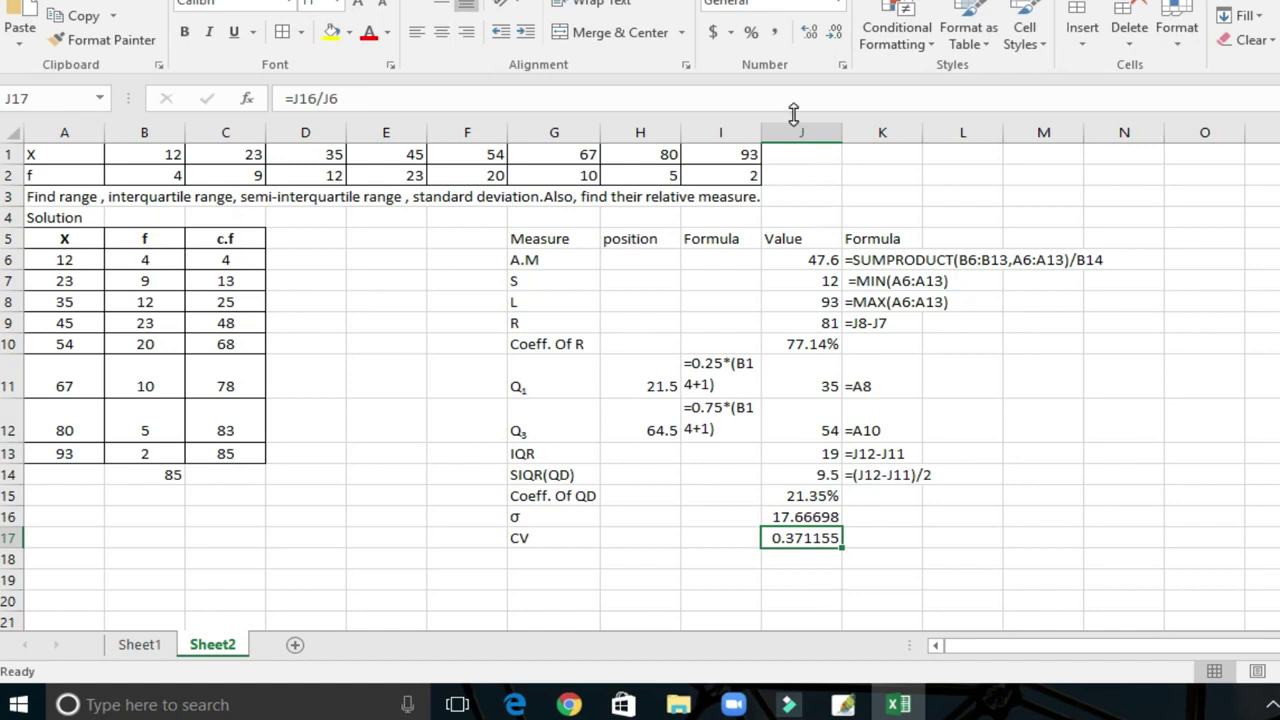
- Apply Percent Style to J17 with 2 decimal places, displaying 37.12%
click(752, 33)
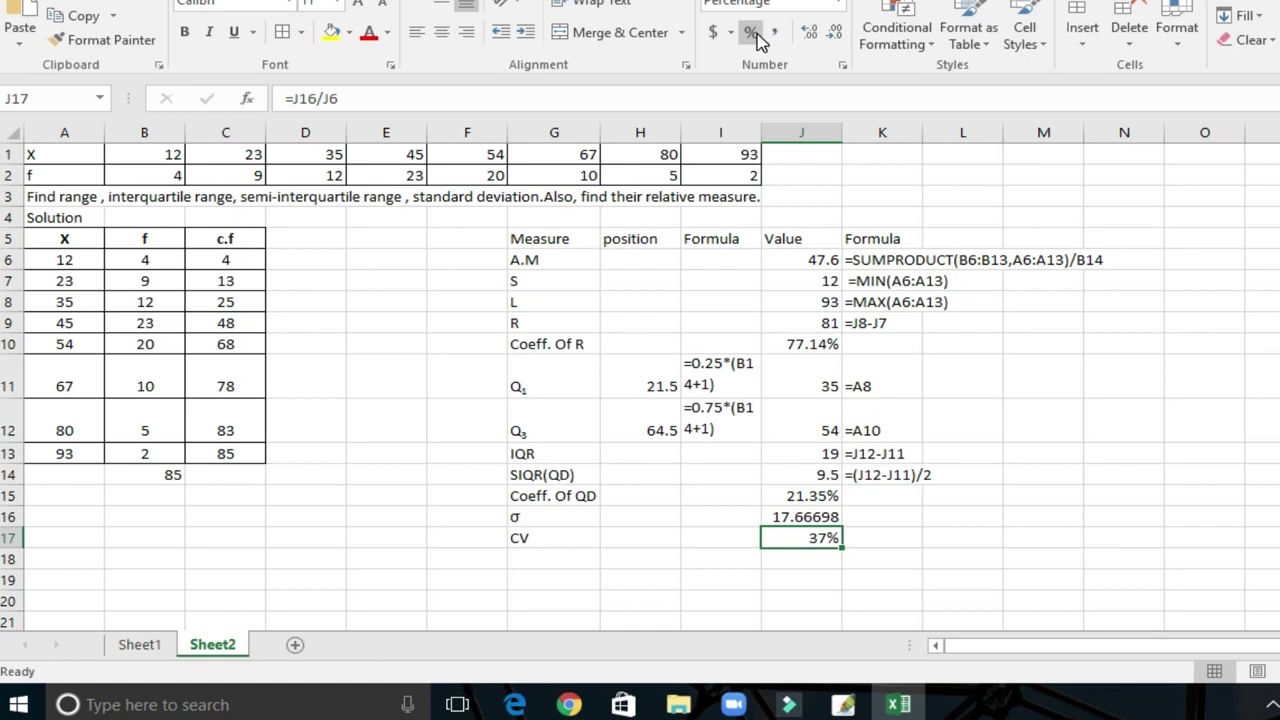
click(843, 66)
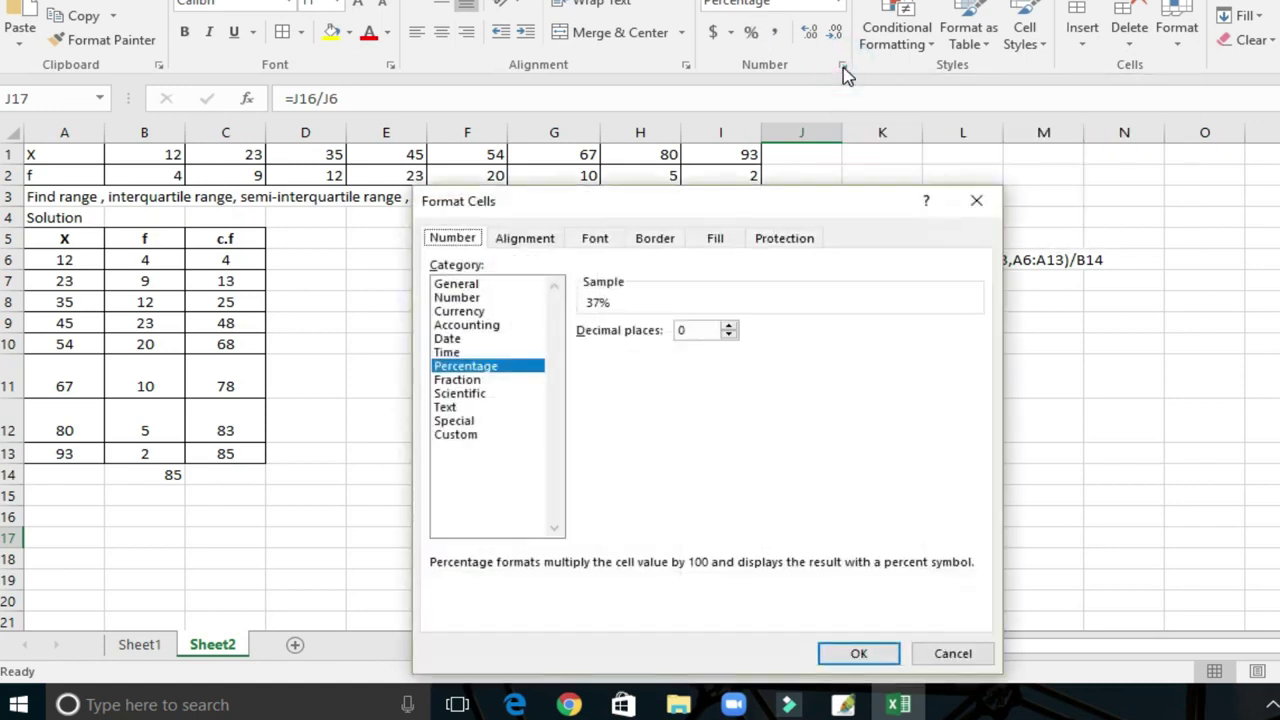
click(732, 337)
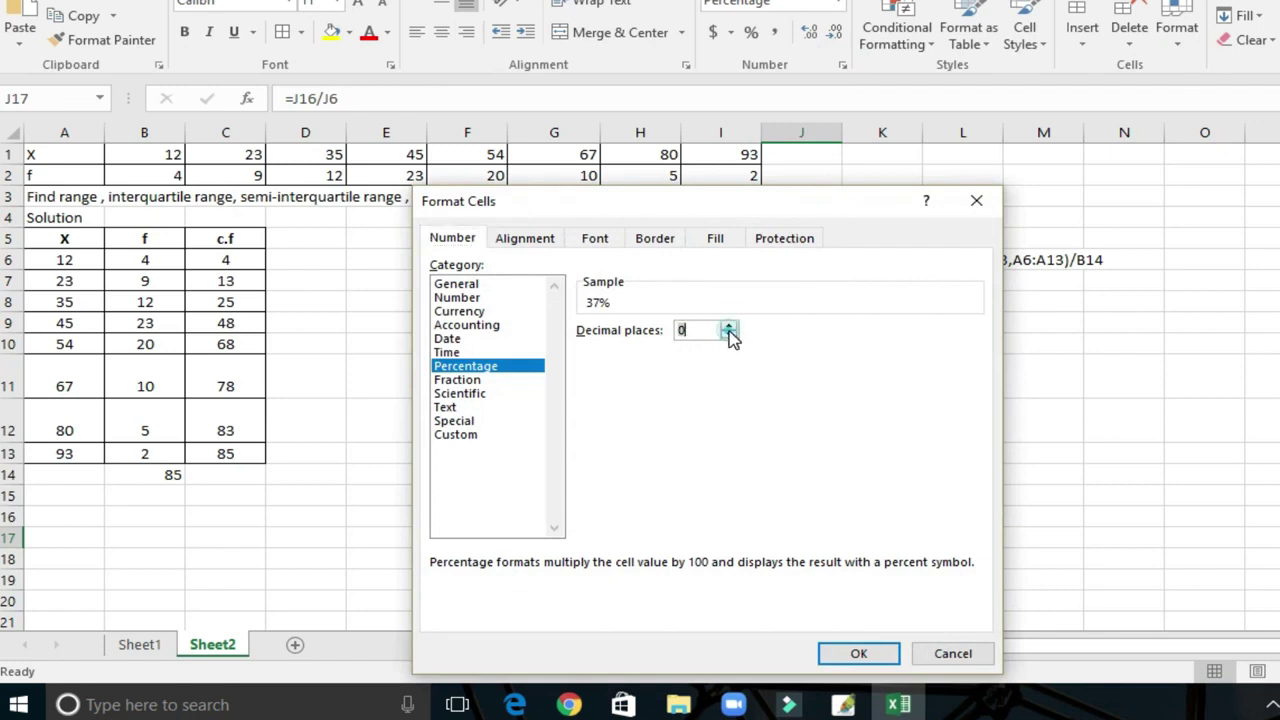
click(732, 340)
double_click(729, 326)
click(880, 654)
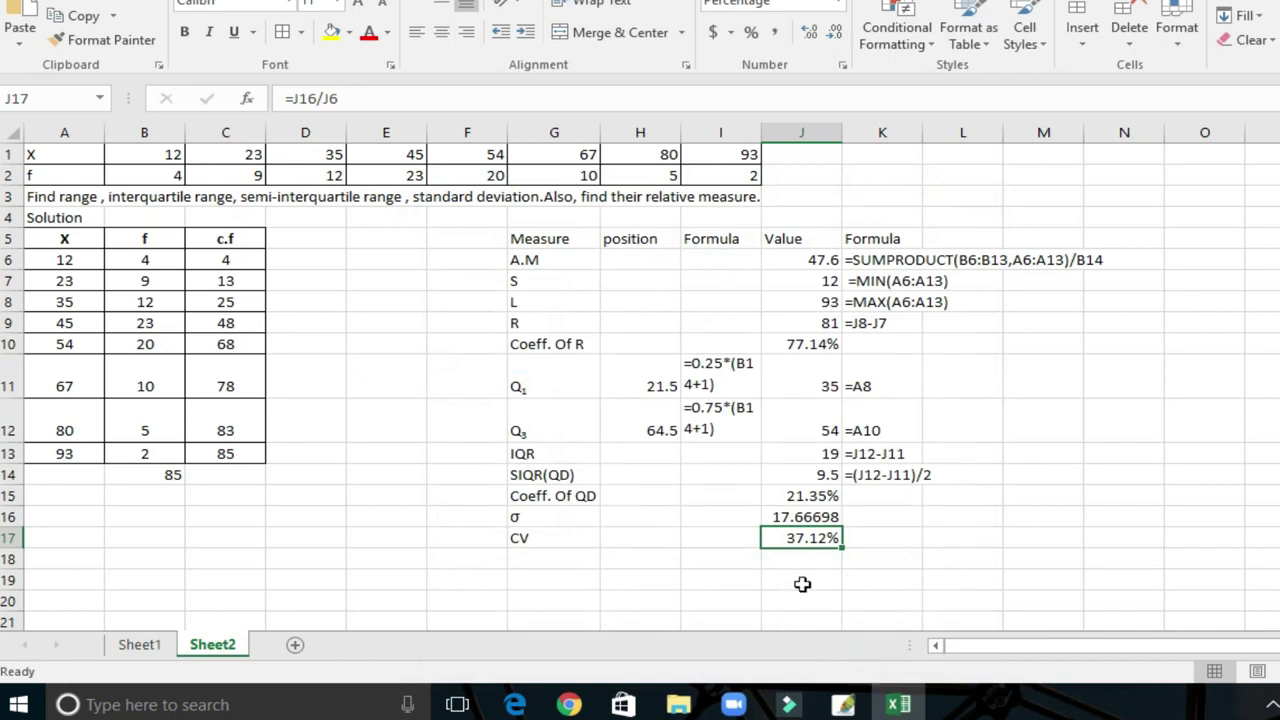
click(802, 584)
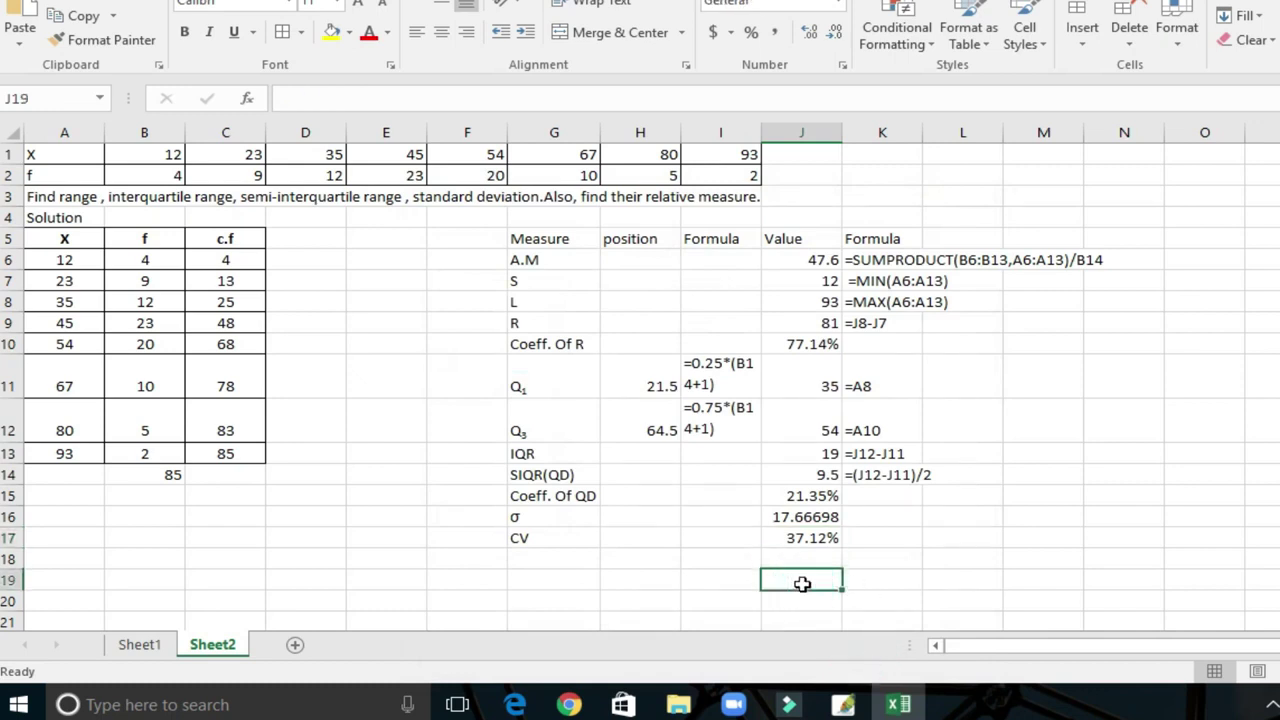